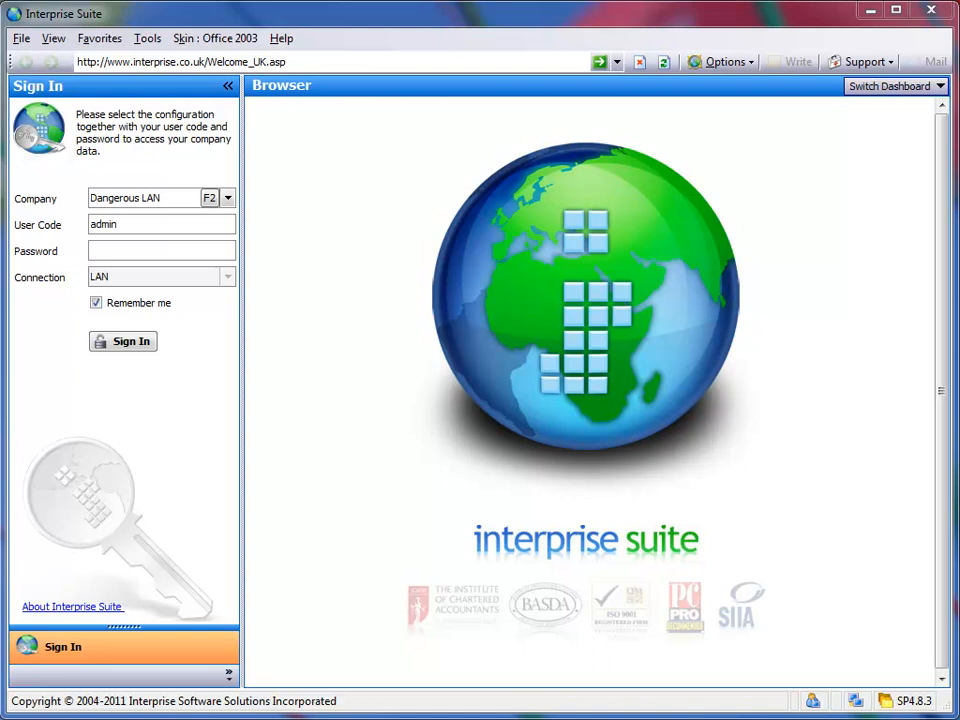
Step: Sign in to the Dangerous LAN company by entering the account password
click(165, 255)
text(•••••)
key(Return)
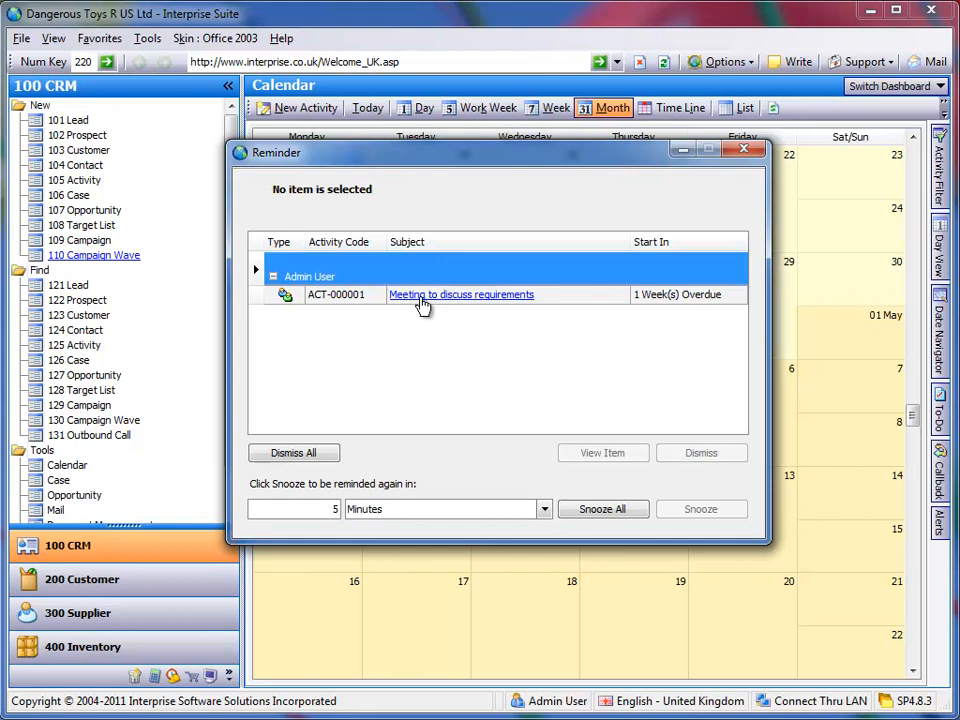
Step: Set the reminder of the overdue "Meeting to discuss requirements" activity to 3 minutes, save the activity and dismiss the Reminder window
click(420, 294)
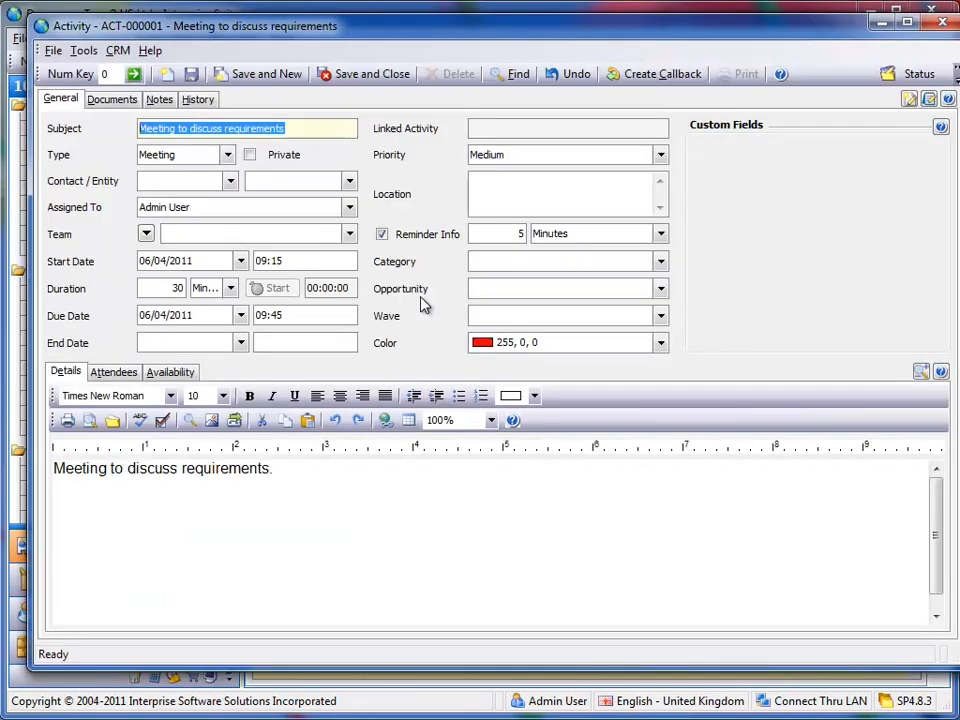
drag(466, 36, 456, 47)
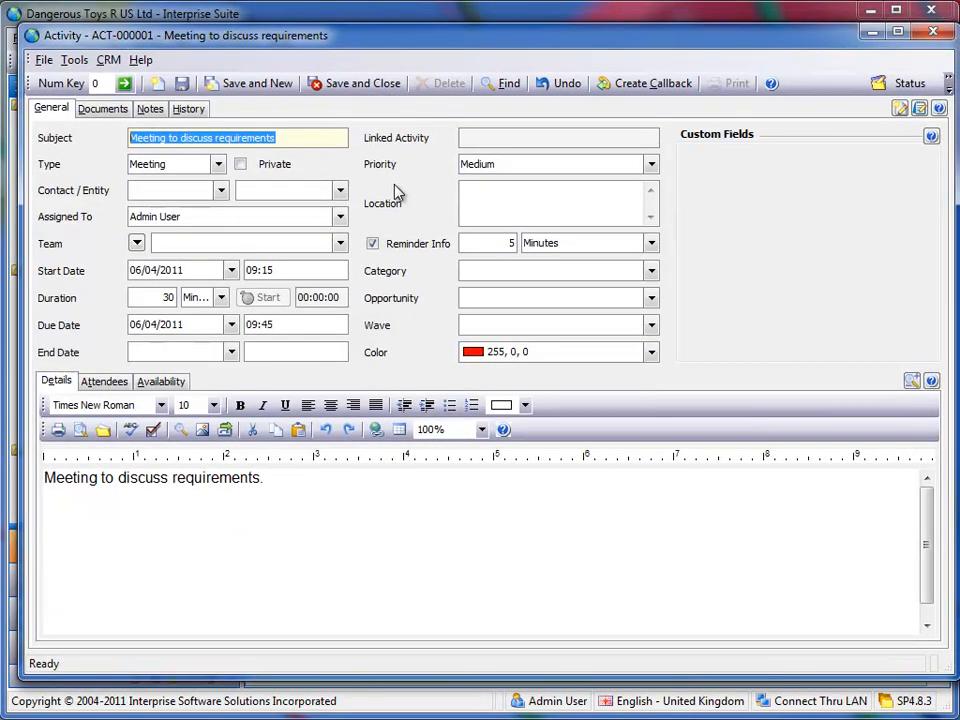
click(376, 244)
click(443, 238)
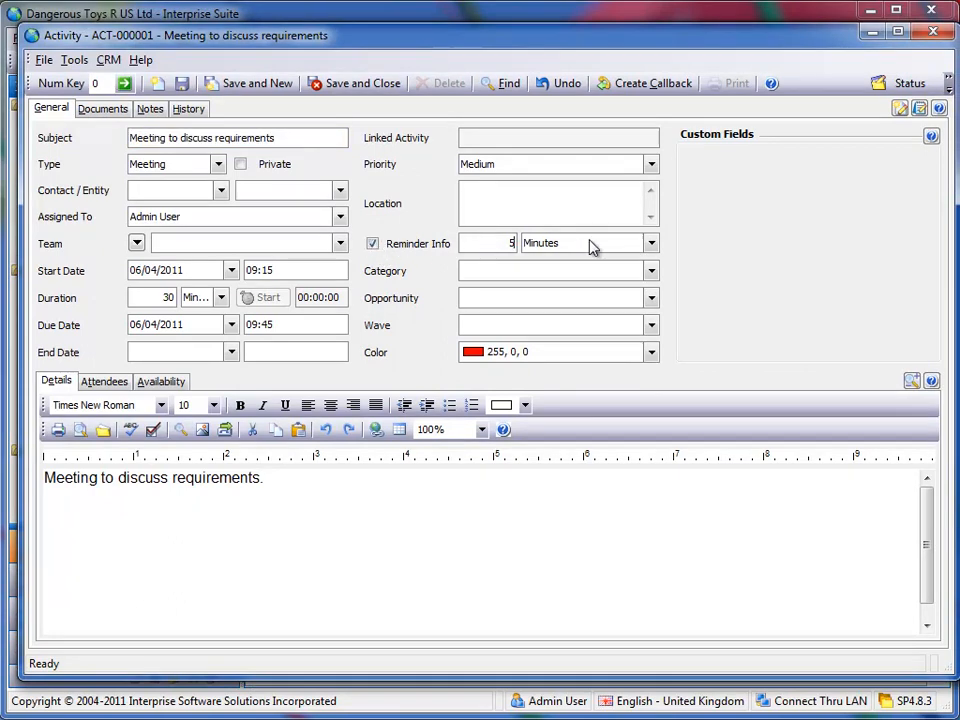
key(Tab)
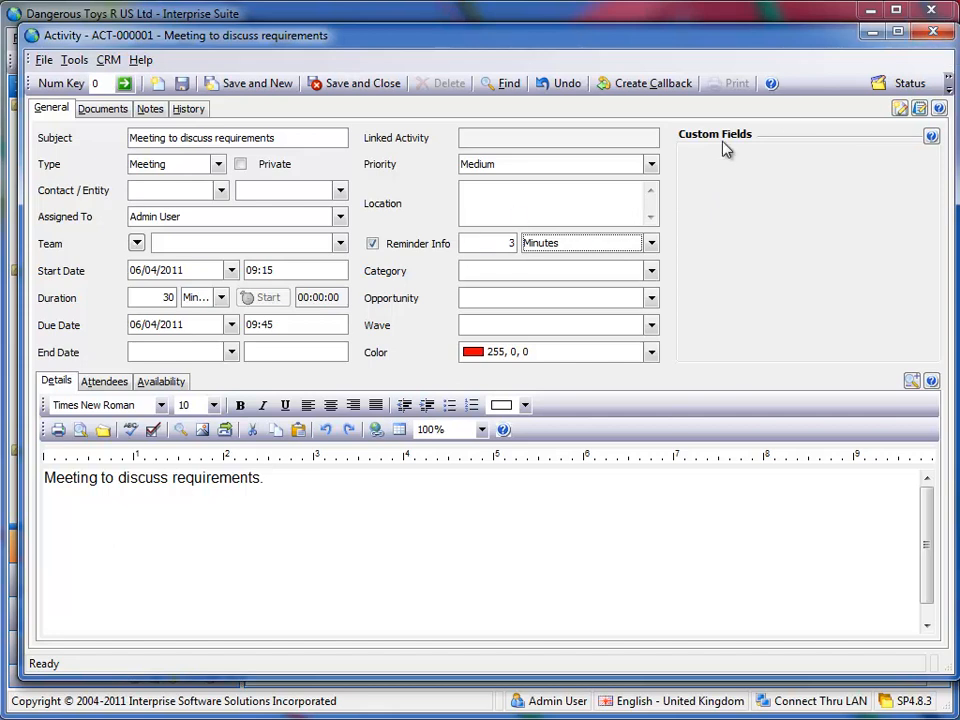
click(937, 35)
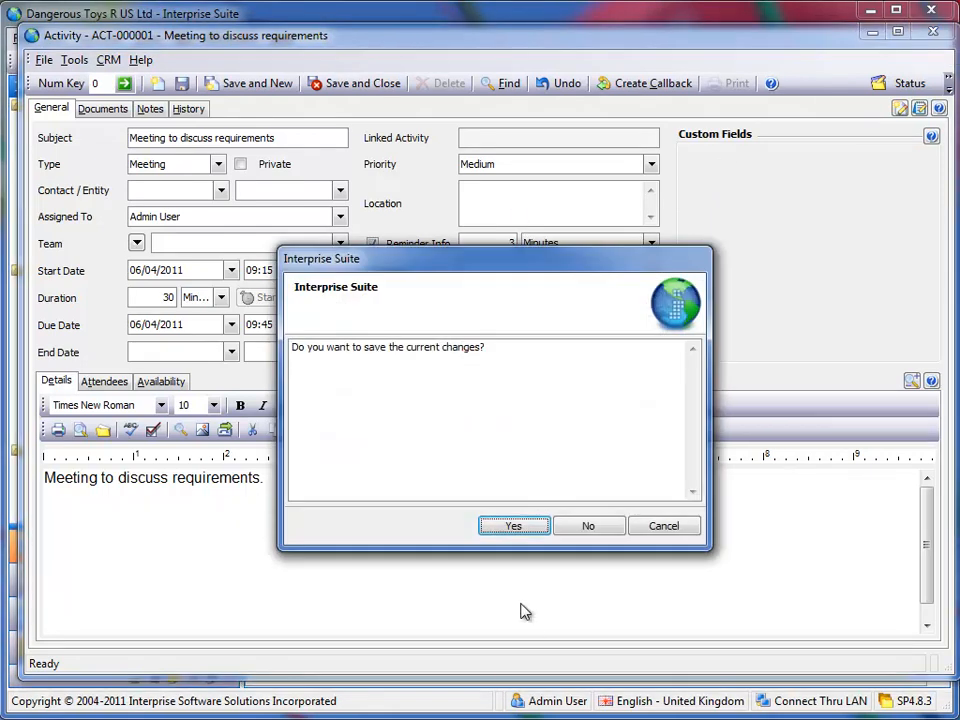
click(514, 535)
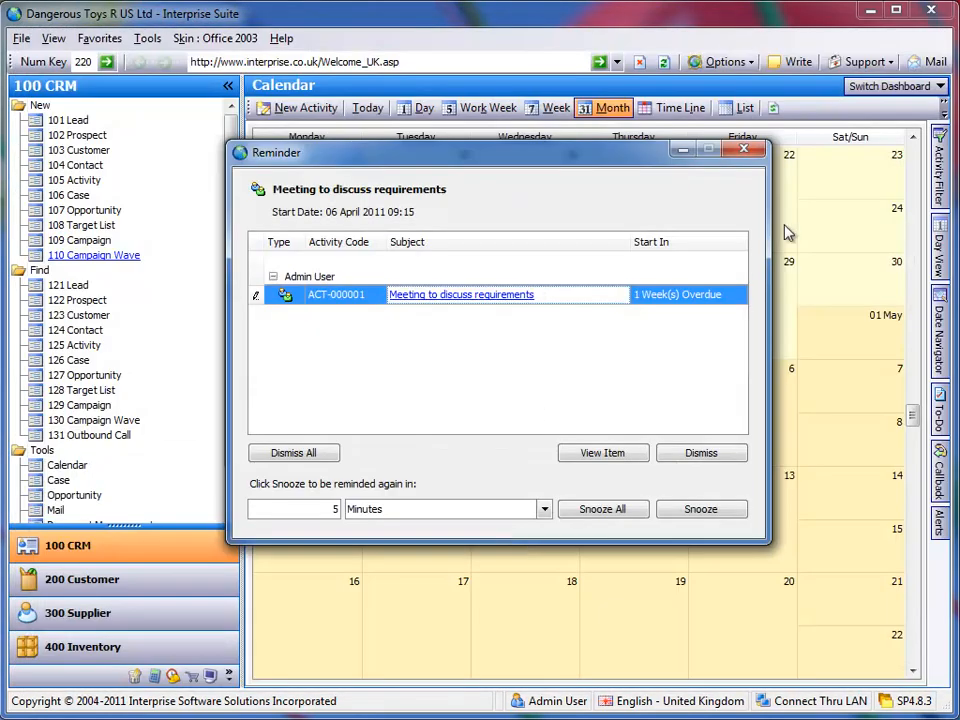
click(748, 150)
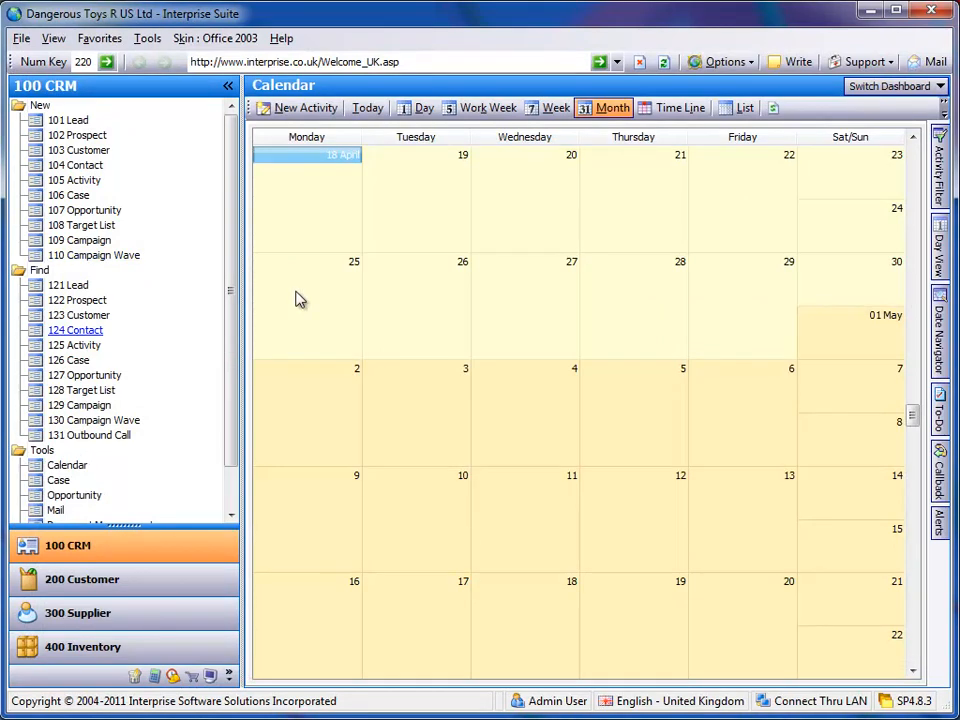
Step: In System Manager's Search Dashboard Settings, disable Allow Export, Allow Advanced Search and Allow Print for the Administrator role's CRM searches and save
click(214, 677)
scroll(231, 439, down, 3)
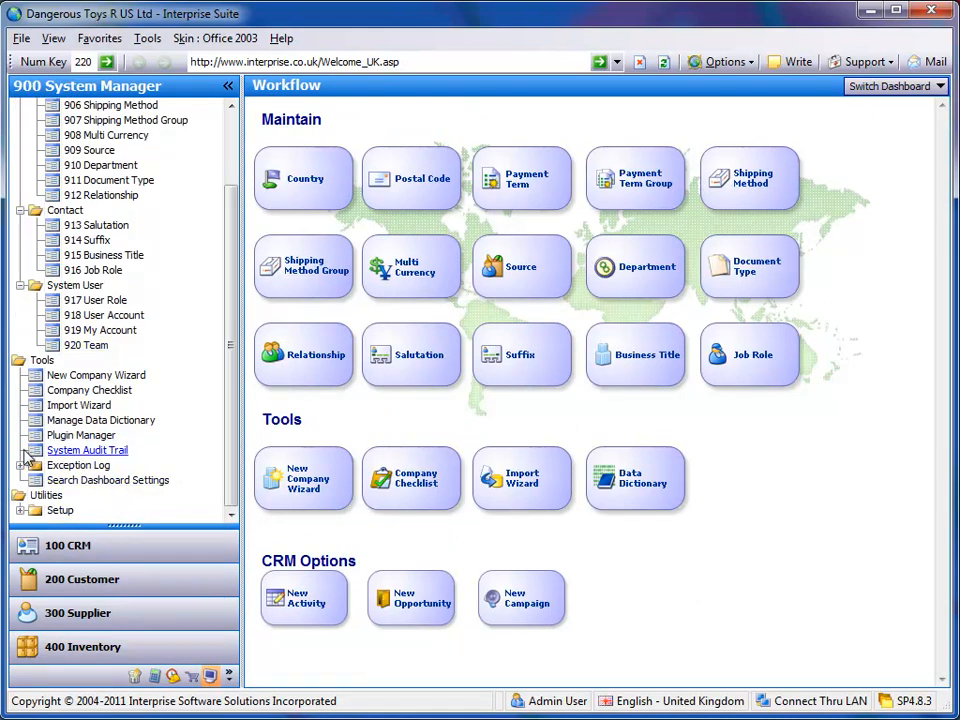
click(113, 484)
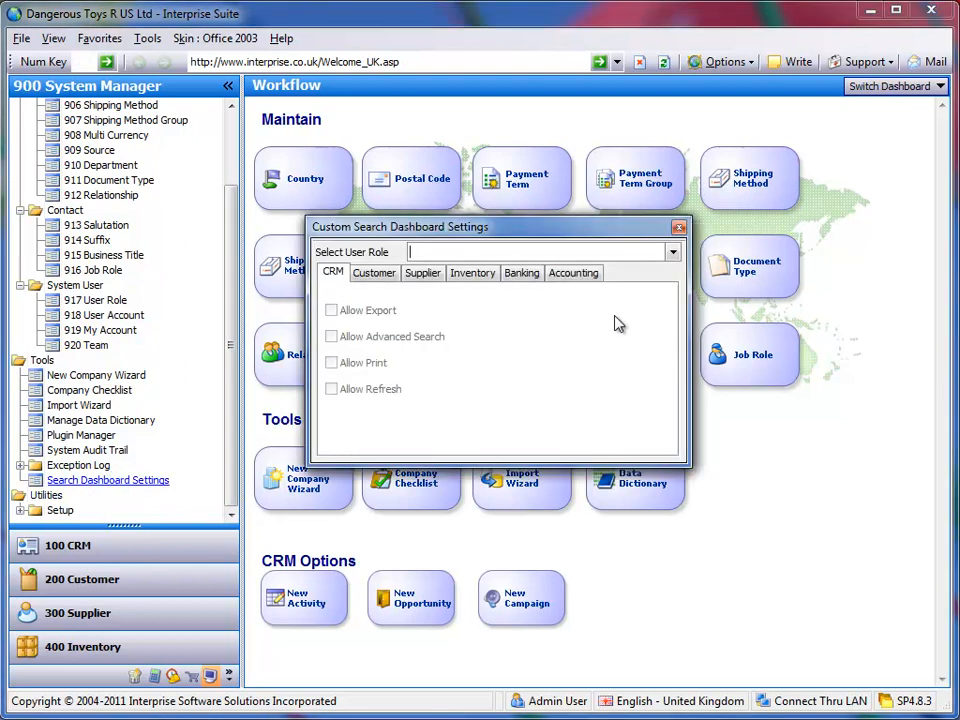
click(672, 252)
double_click(488, 363)
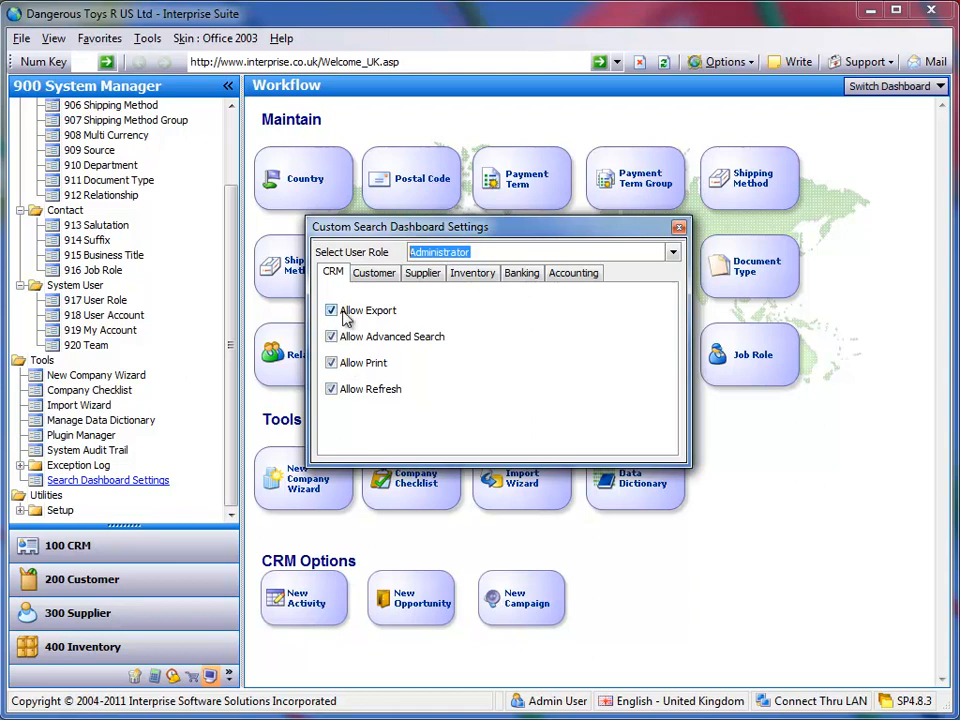
click(334, 313)
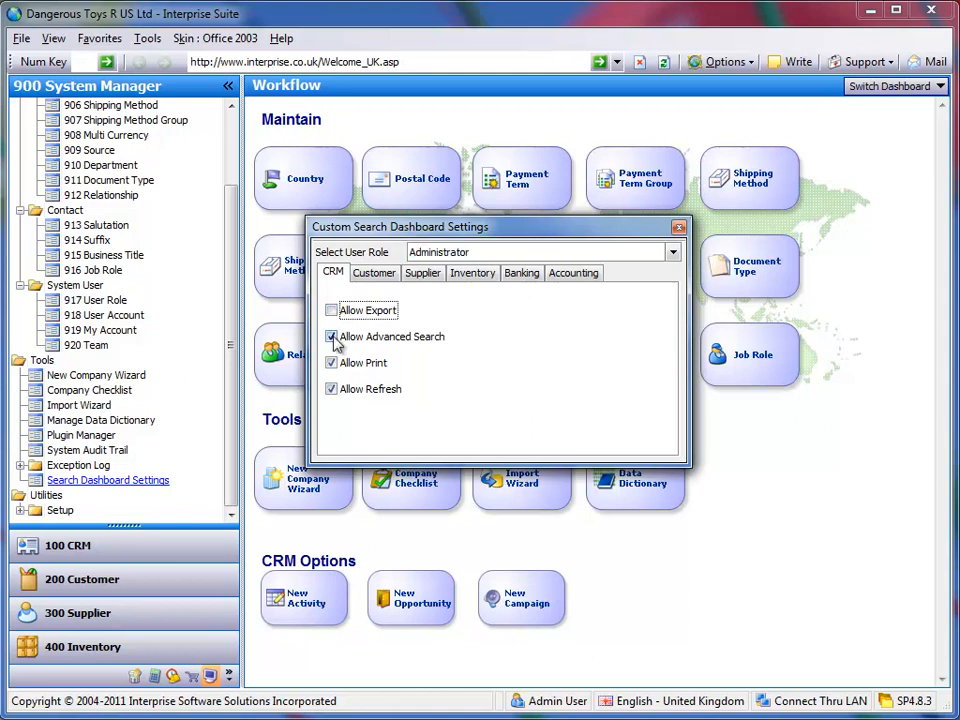
click(333, 339)
click(333, 365)
click(681, 228)
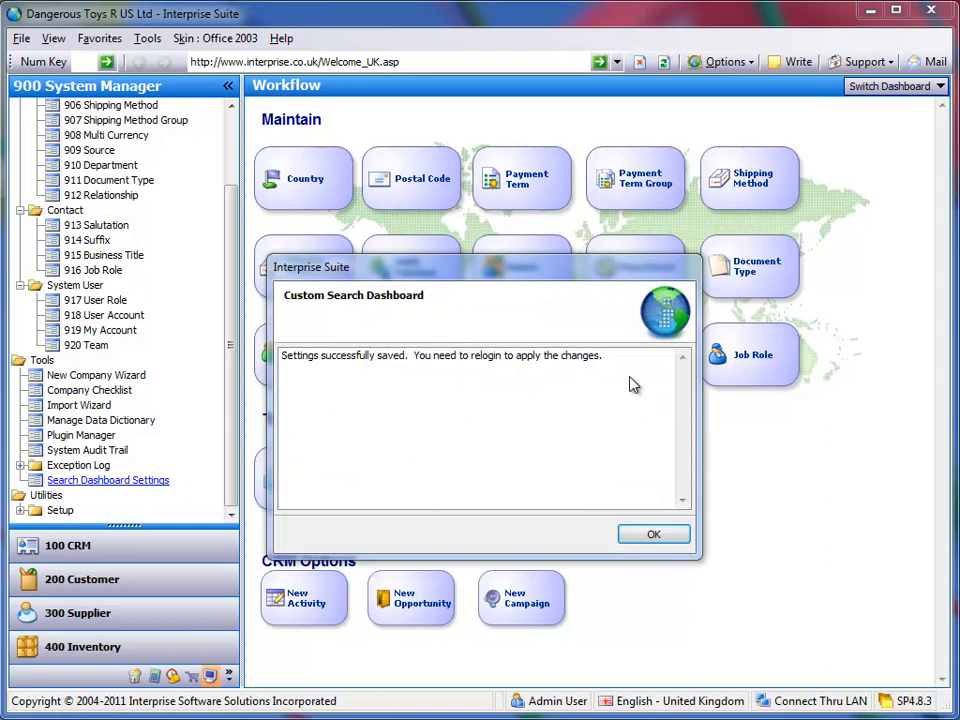
click(653, 535)
Step: Sign out so the dashboard settings apply and, once signed in again, open the CRM prospect search
key(alt+f)
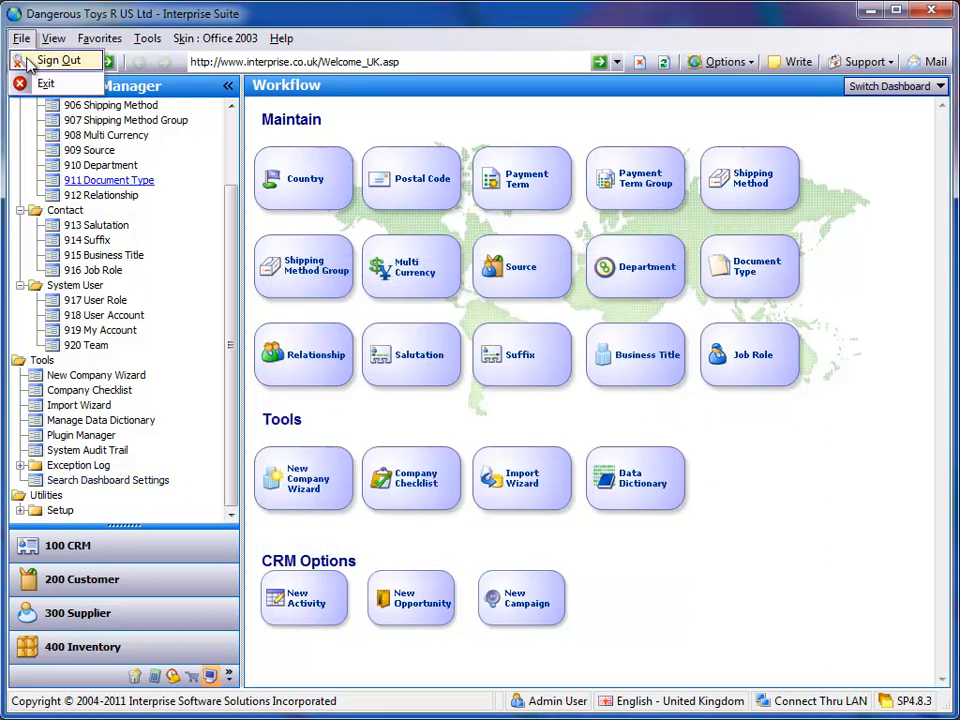
click(130, 546)
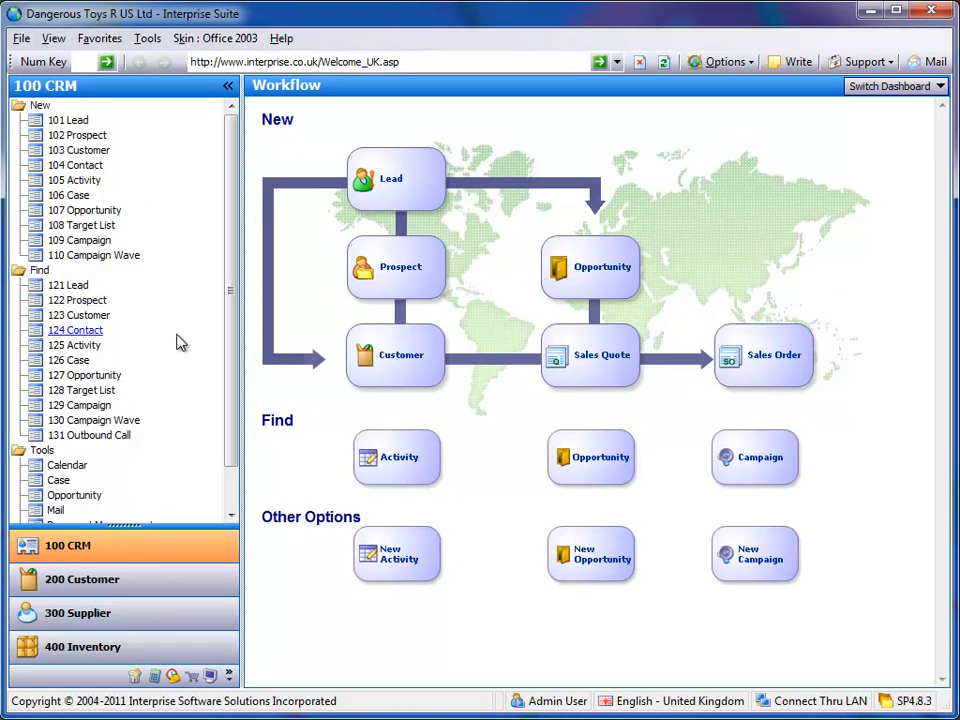
click(90, 302)
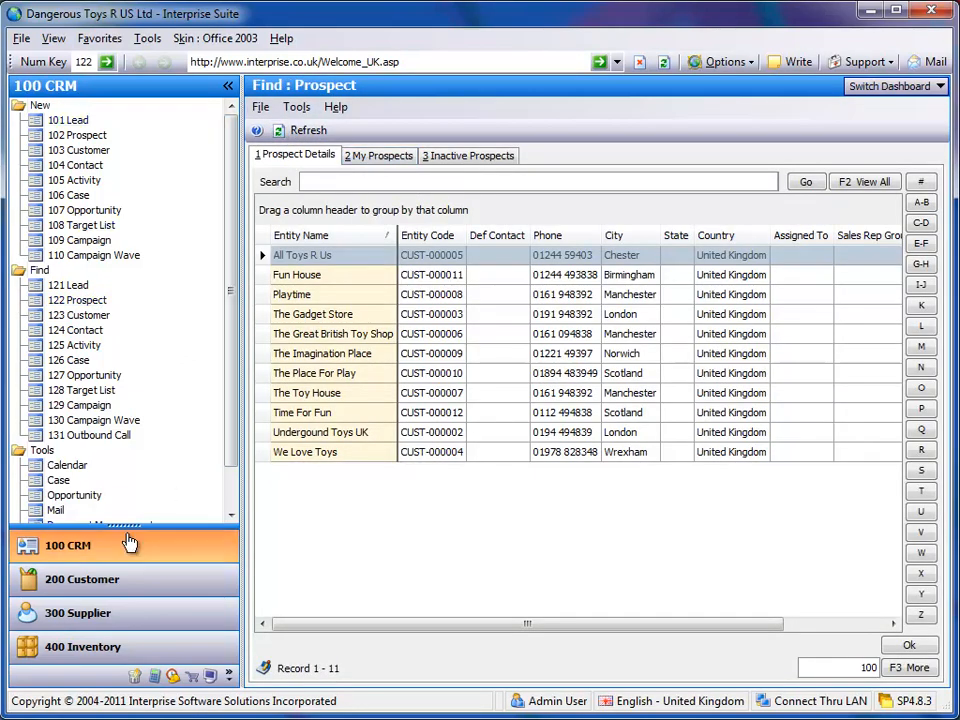
Step: Open the customer search in the Customer module and compare its available actions with those of the CRM prospect search
click(75, 578)
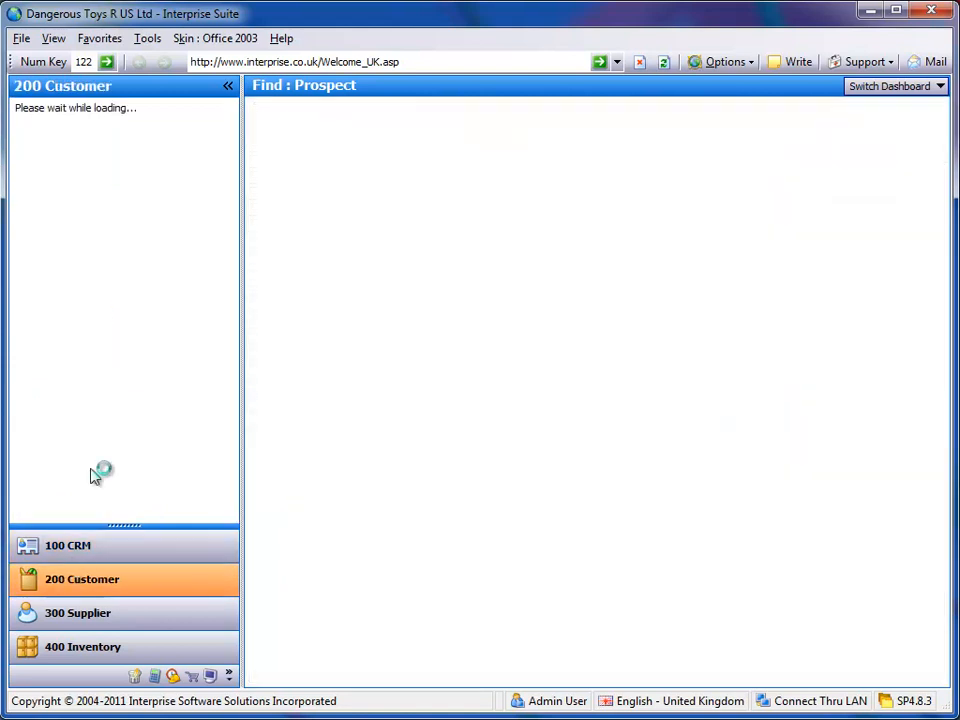
click(80, 300)
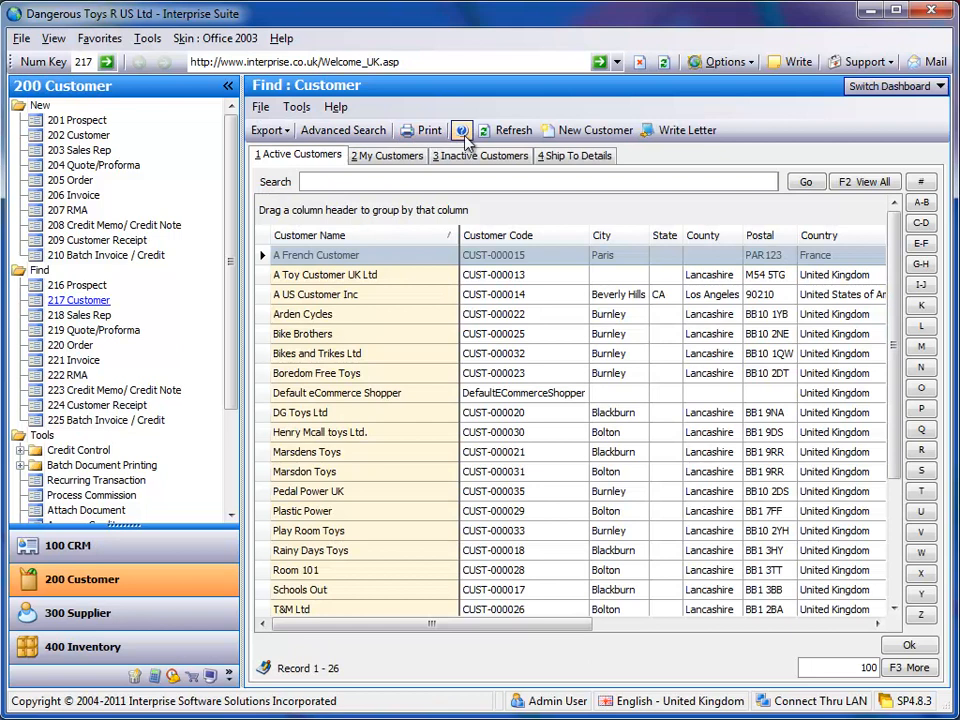
click(105, 550)
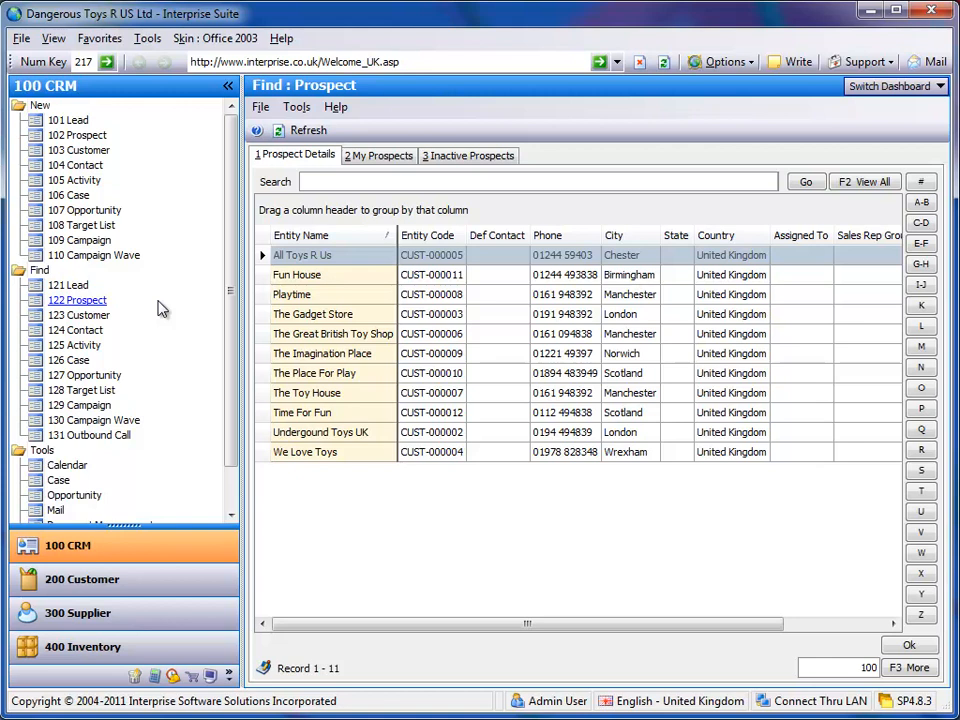
Step: Open the Print Picking Note list from the Customer module's batch document printing tools
click(125, 576)
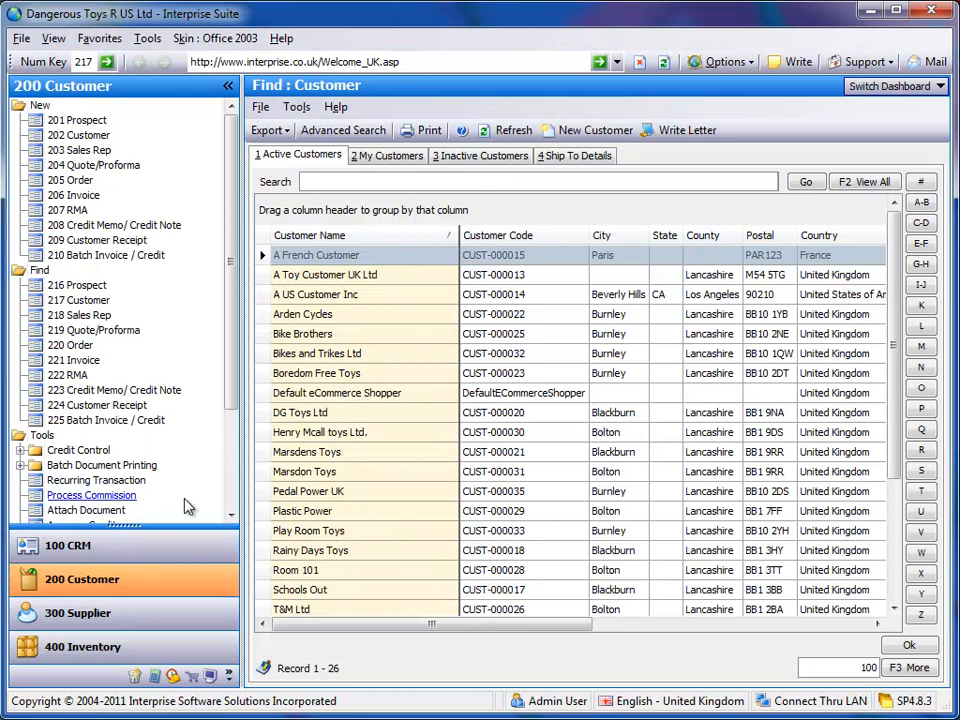
scroll(175, 325, down, 3)
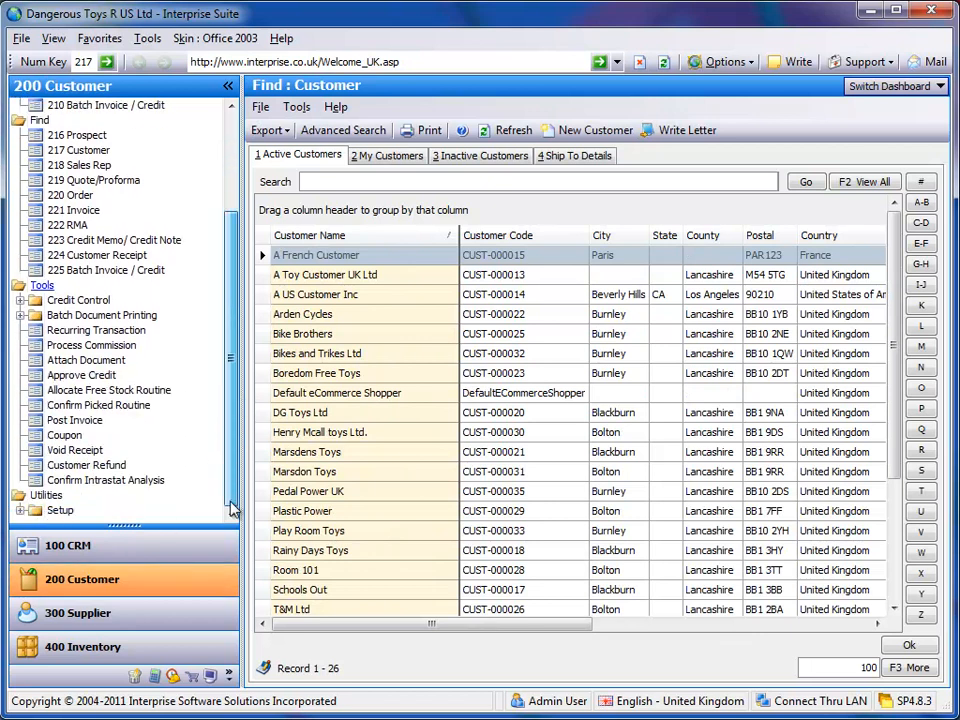
click(100, 316)
click(128, 345)
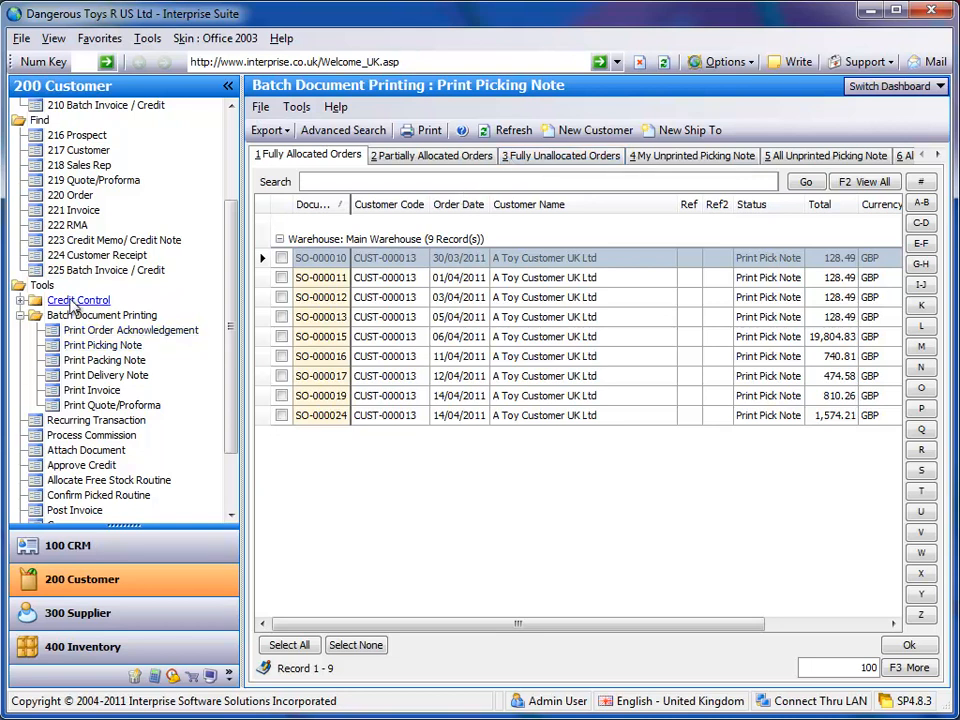
Step: Open the sales order search and review the allocated, partial and unallocated order lists, ending on the allocated orders
click(79, 199)
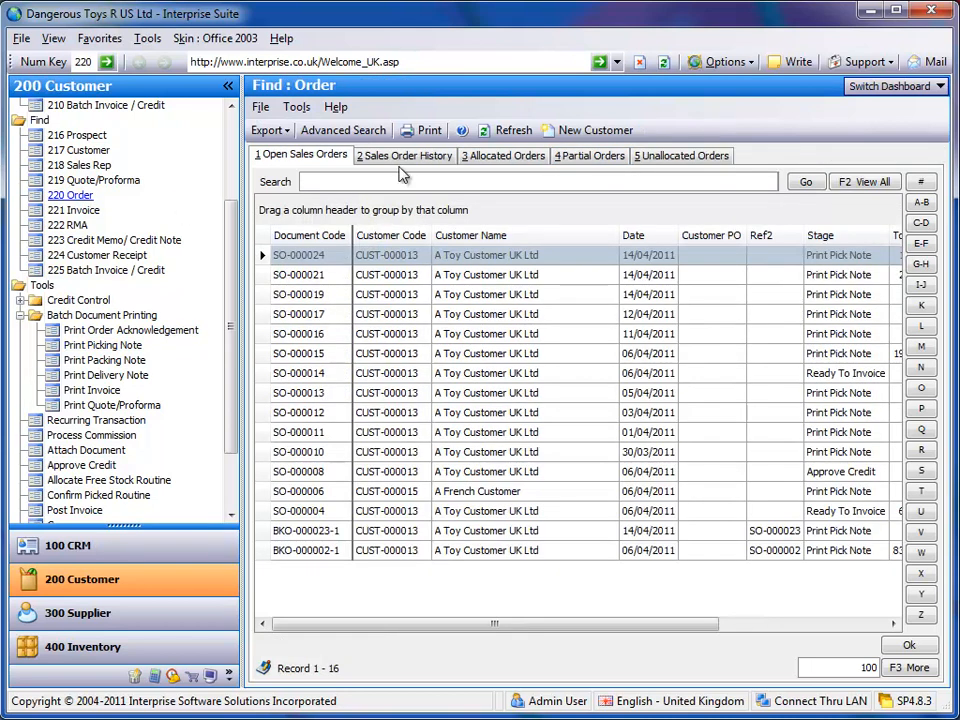
click(493, 158)
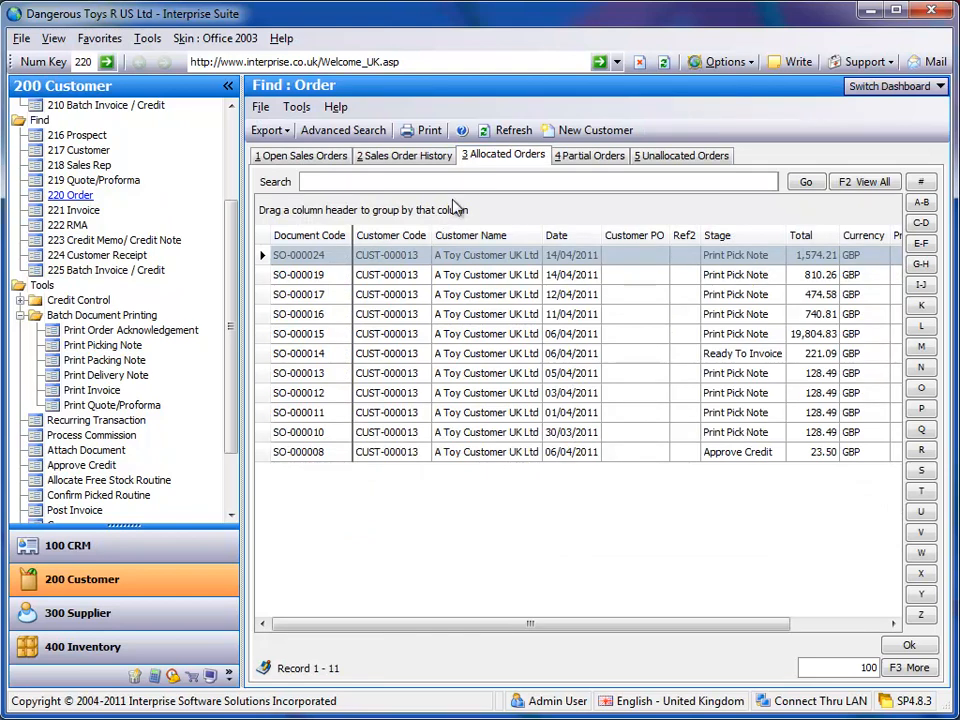
click(572, 158)
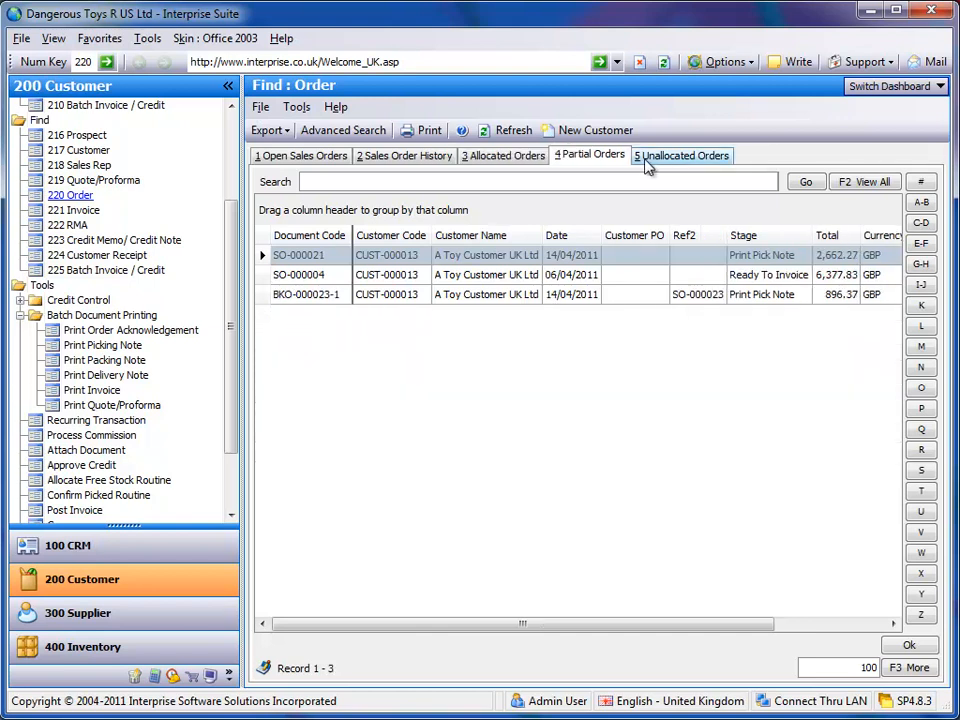
click(657, 158)
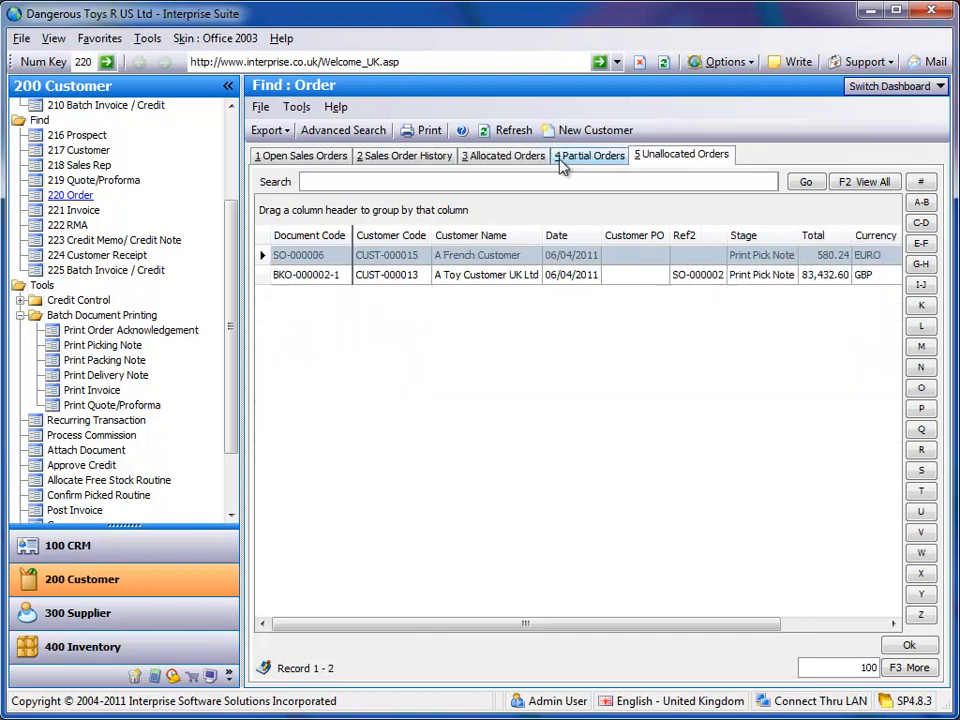
click(533, 165)
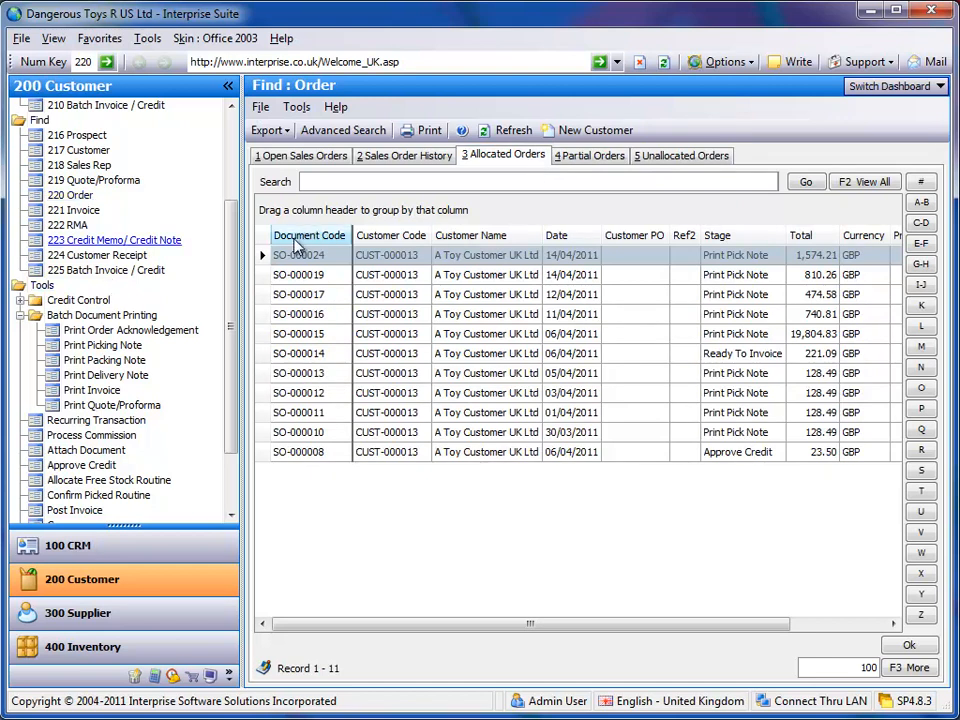
Step: Mark all item lines on the allocated sales order totalling 810.26 GBP as drop ship, and save and close the order
click(305, 275)
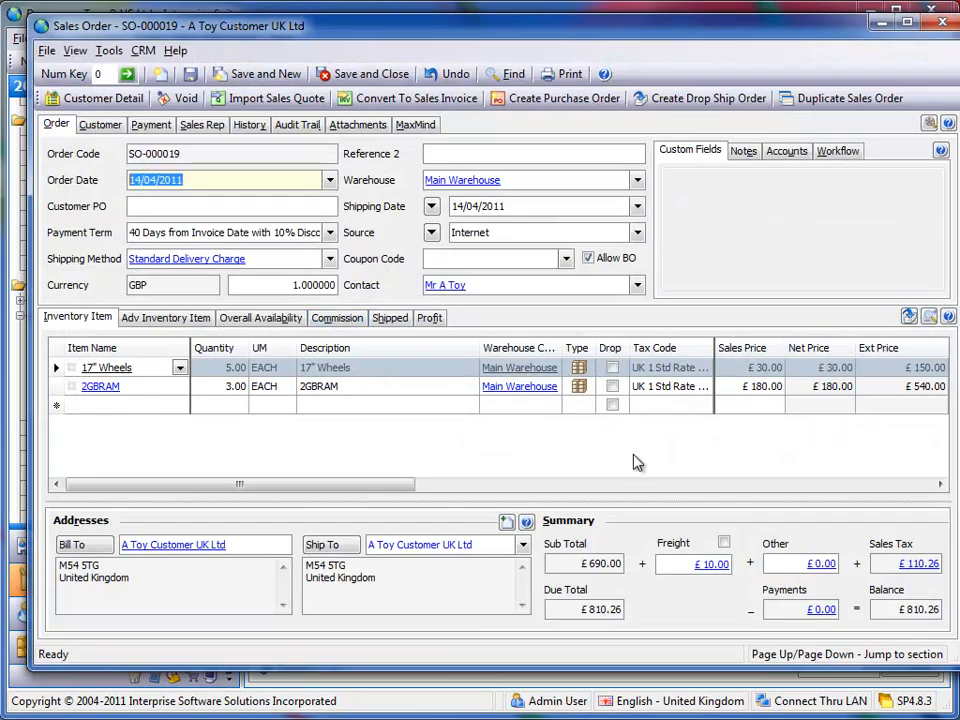
click(909, 317)
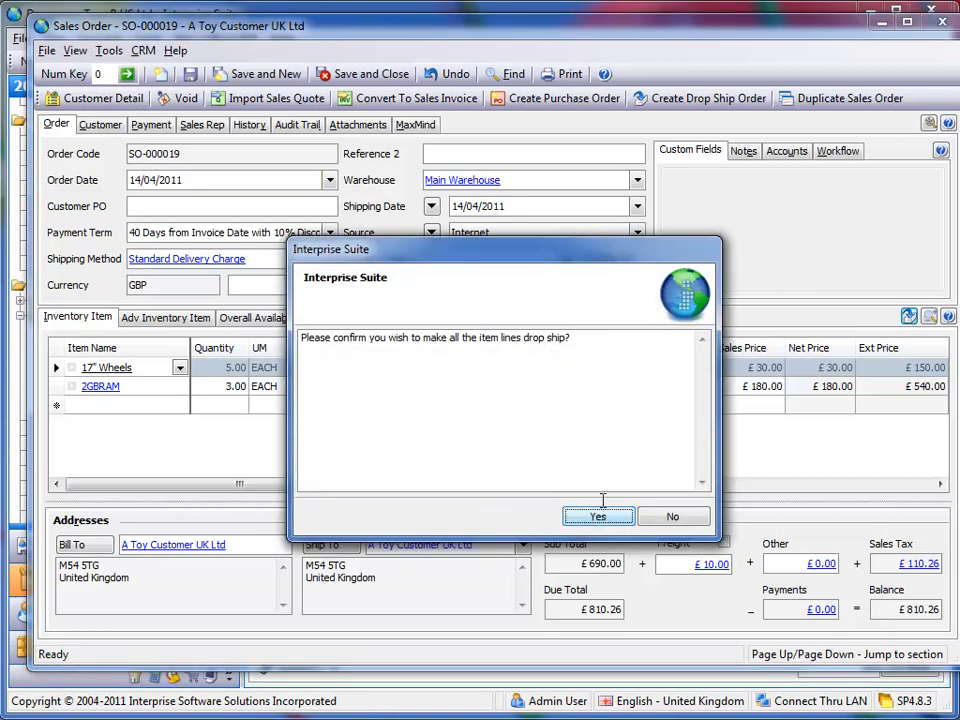
drag(613, 379, 271, 413)
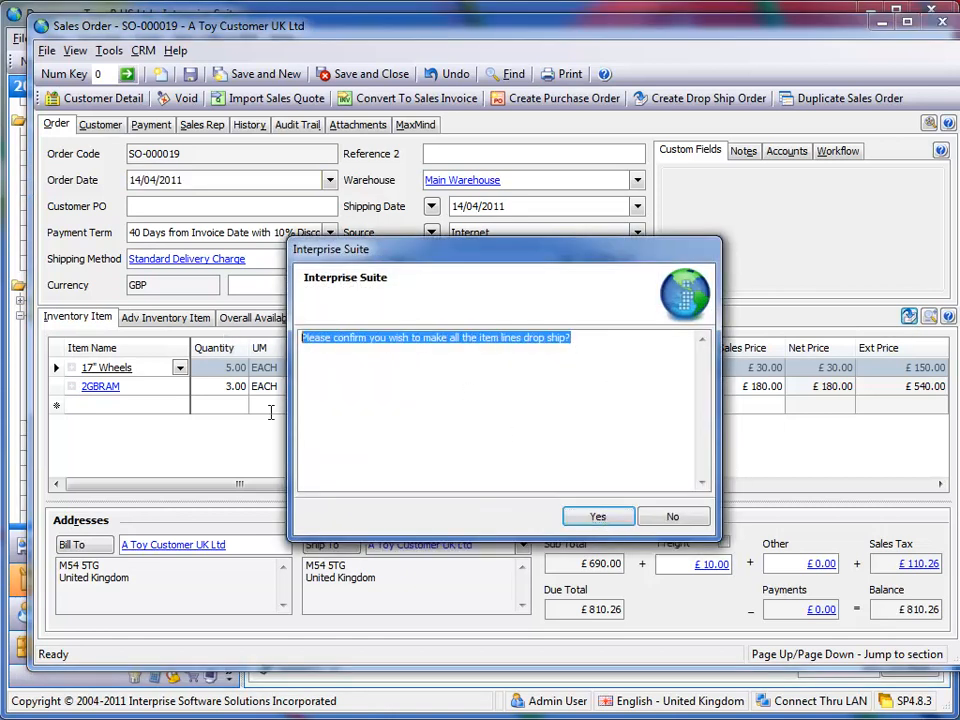
click(572, 430)
click(596, 516)
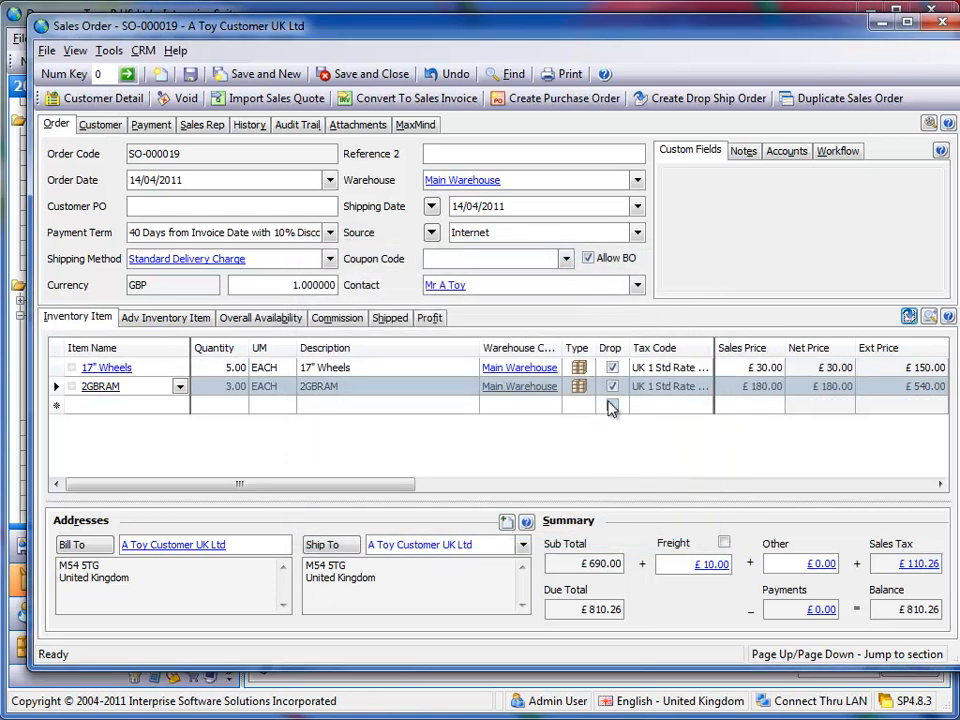
click(370, 74)
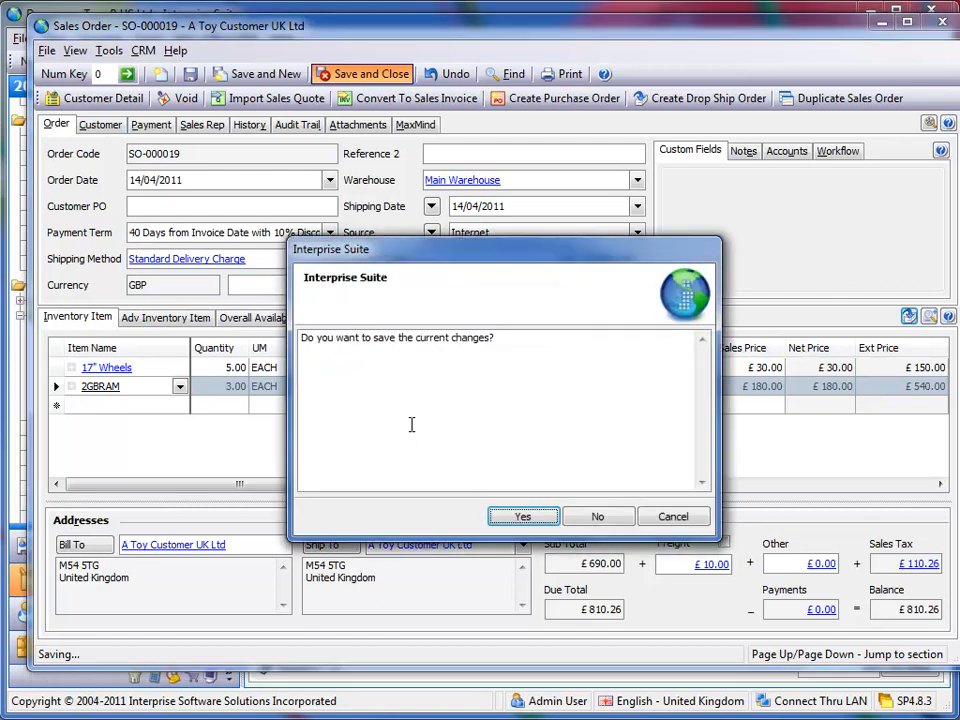
click(533, 517)
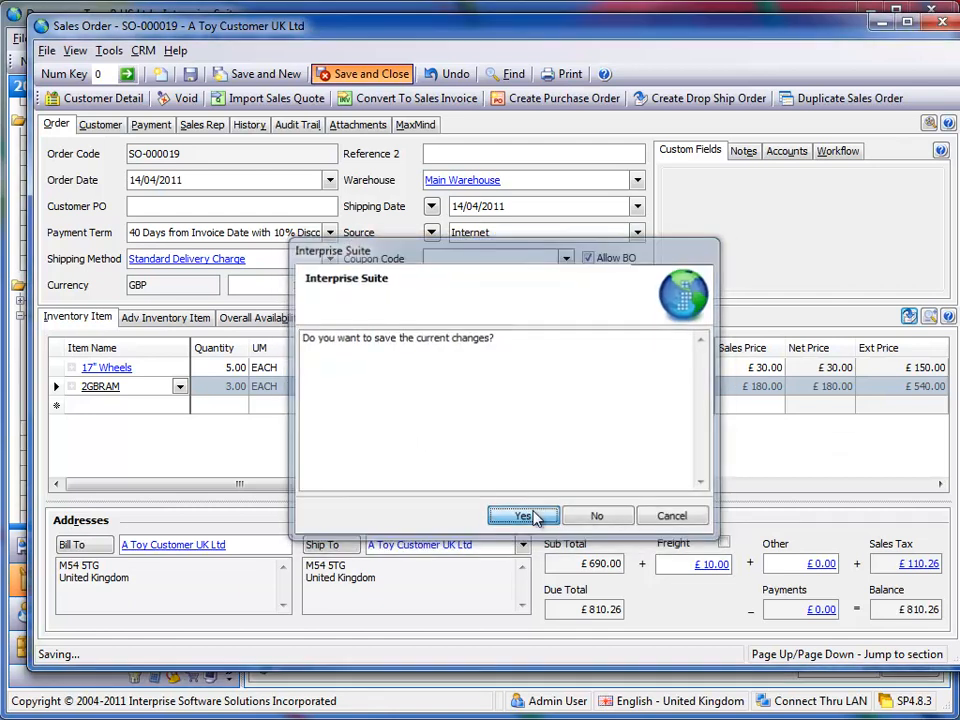
Step: Mark all item lines on the allocated sales order totalling 474.58 GBP as drop ship, and save and close the order
click(340, 300)
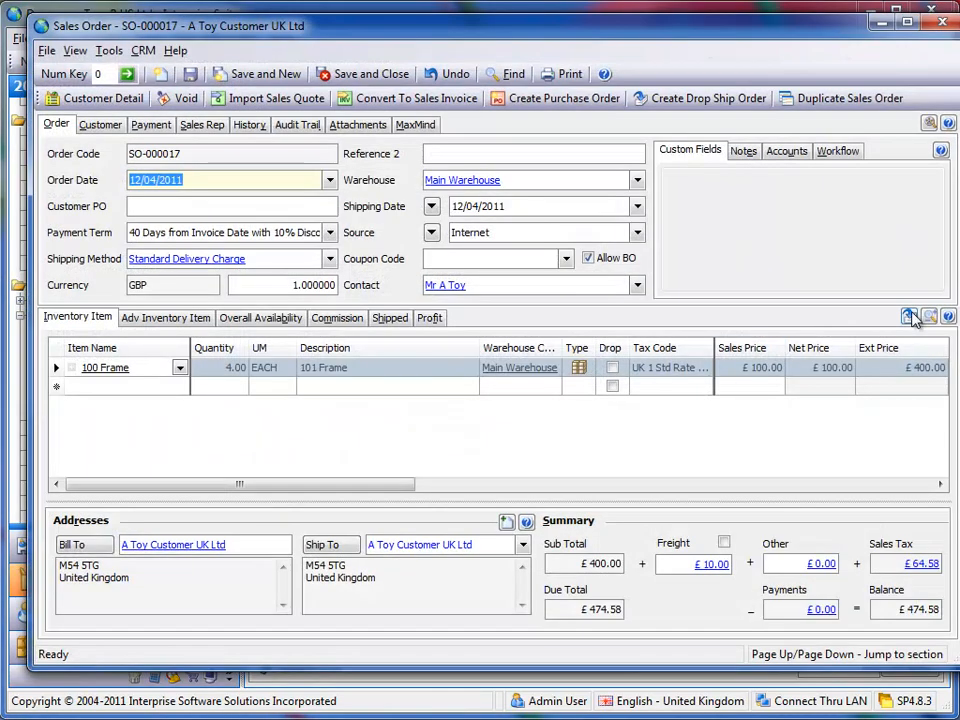
click(910, 317)
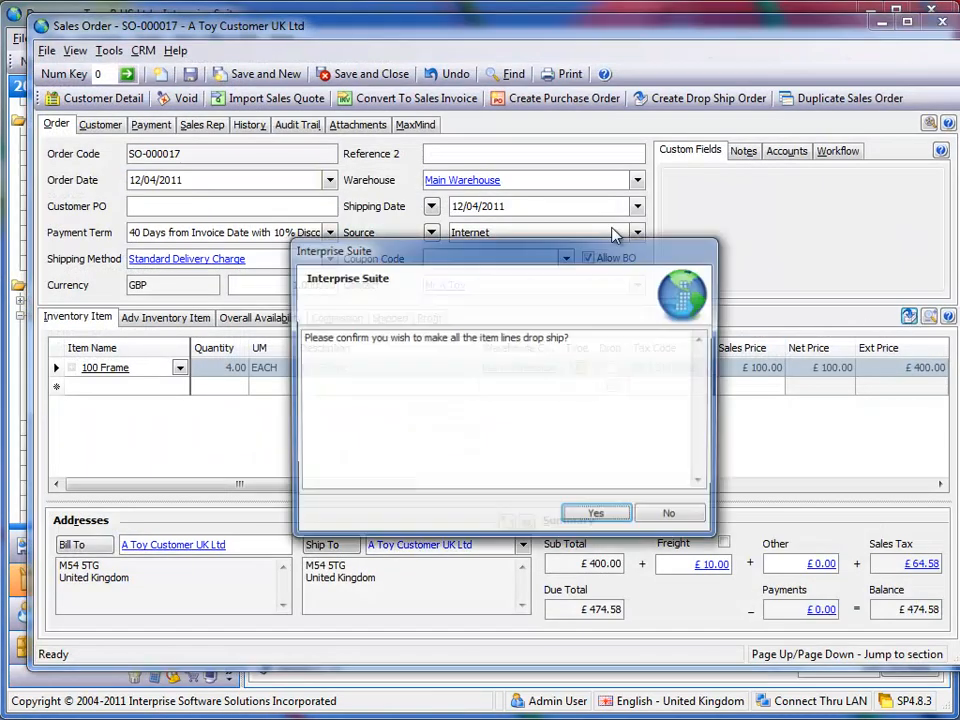
click(587, 515)
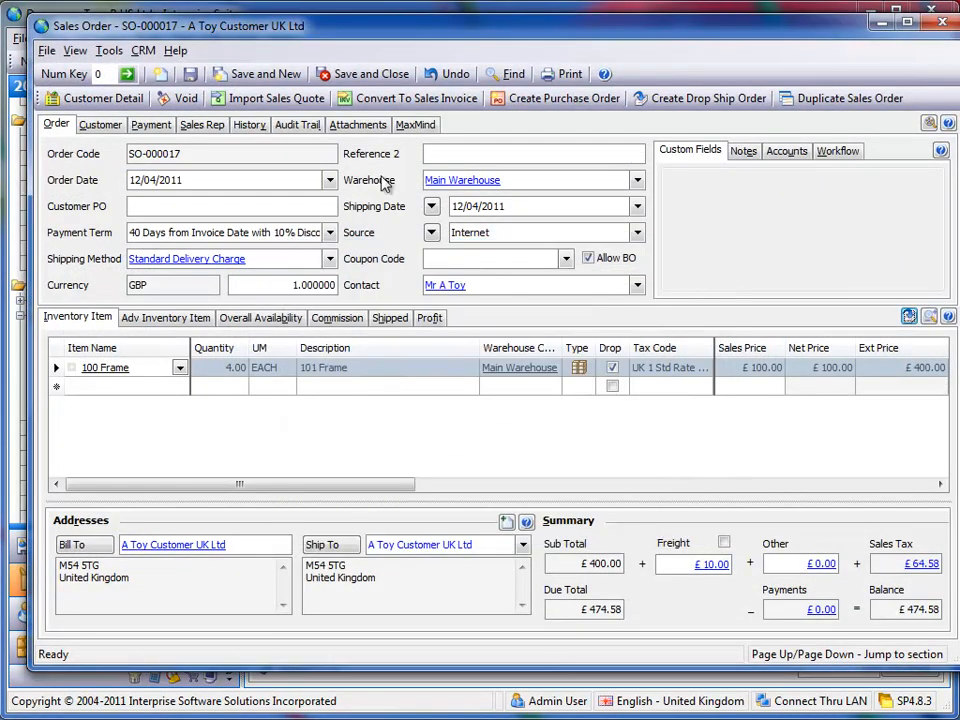
click(376, 76)
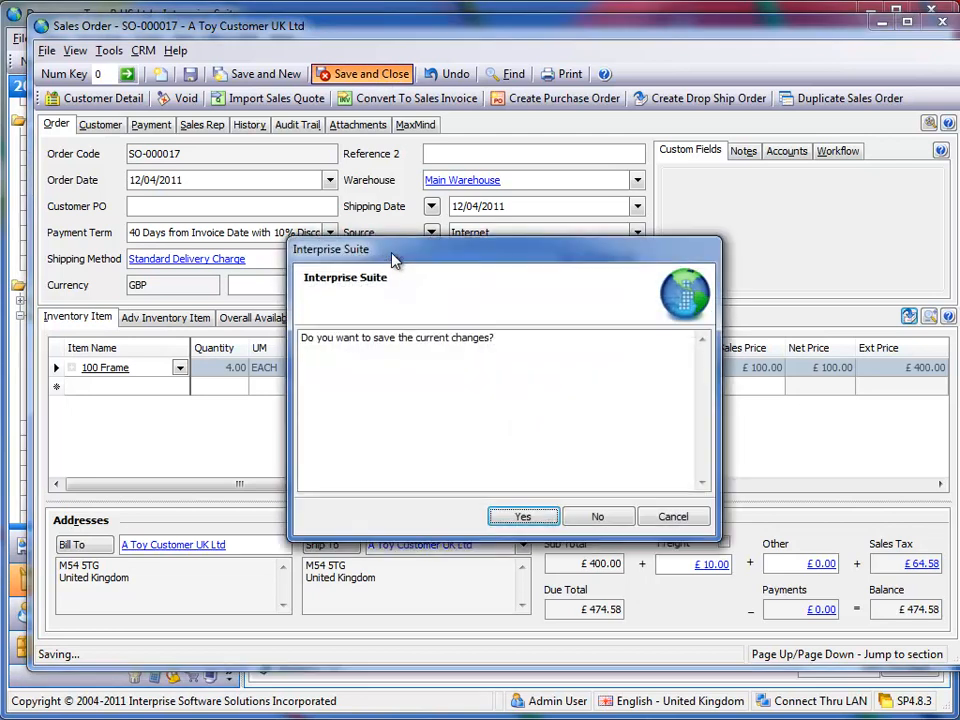
click(540, 514)
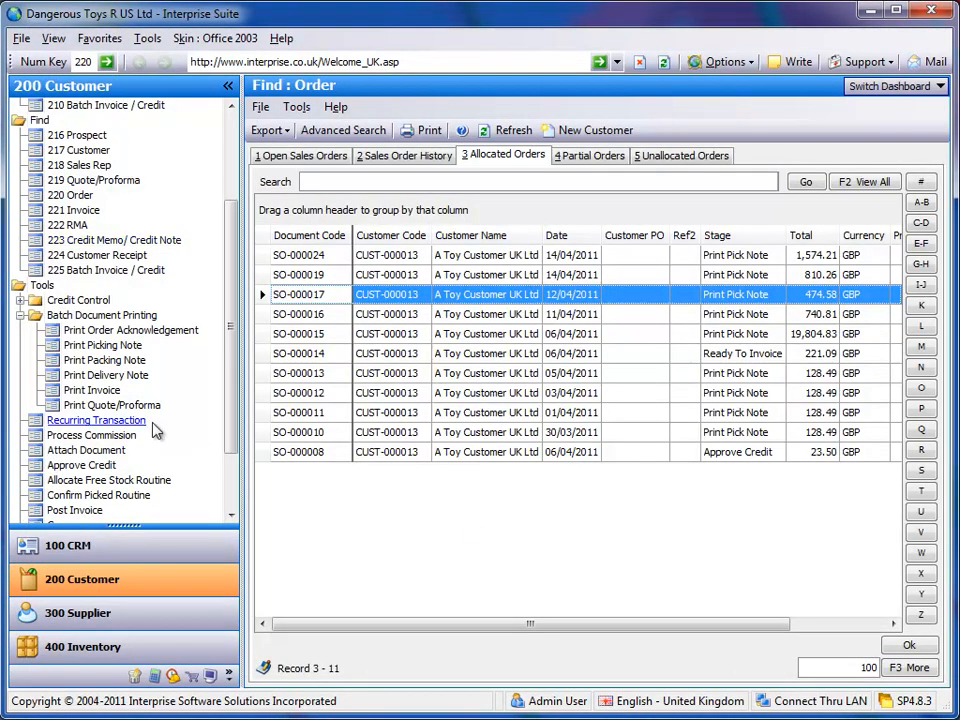
Step: Open the Create Drop Shipments tool in the Supplier module and widen the Item Name column to show full names
click(111, 614)
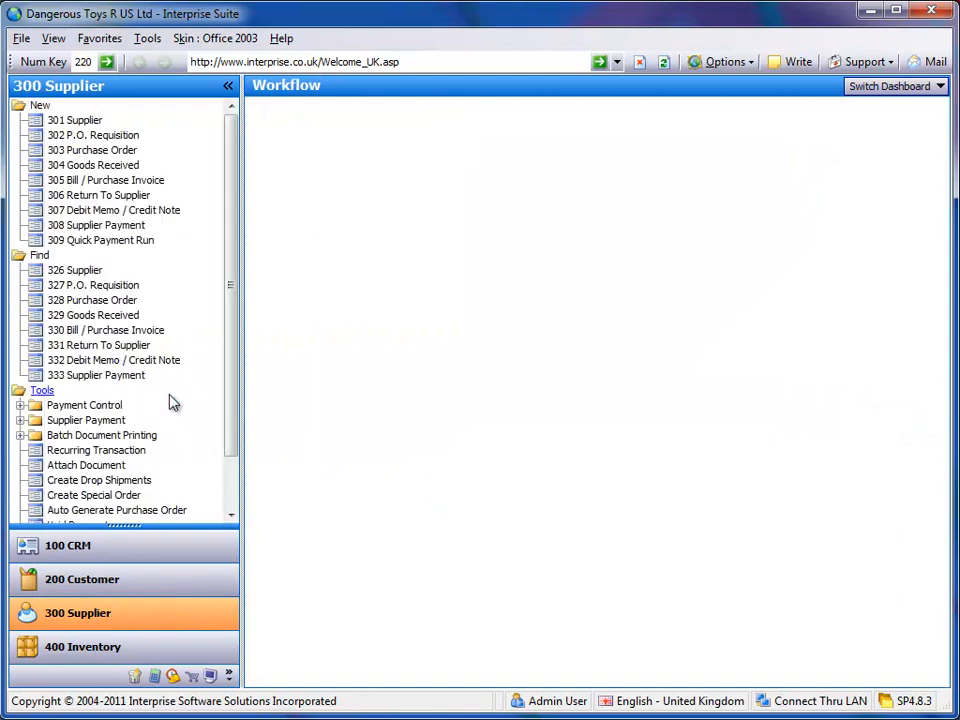
scroll(221, 497, down, 2)
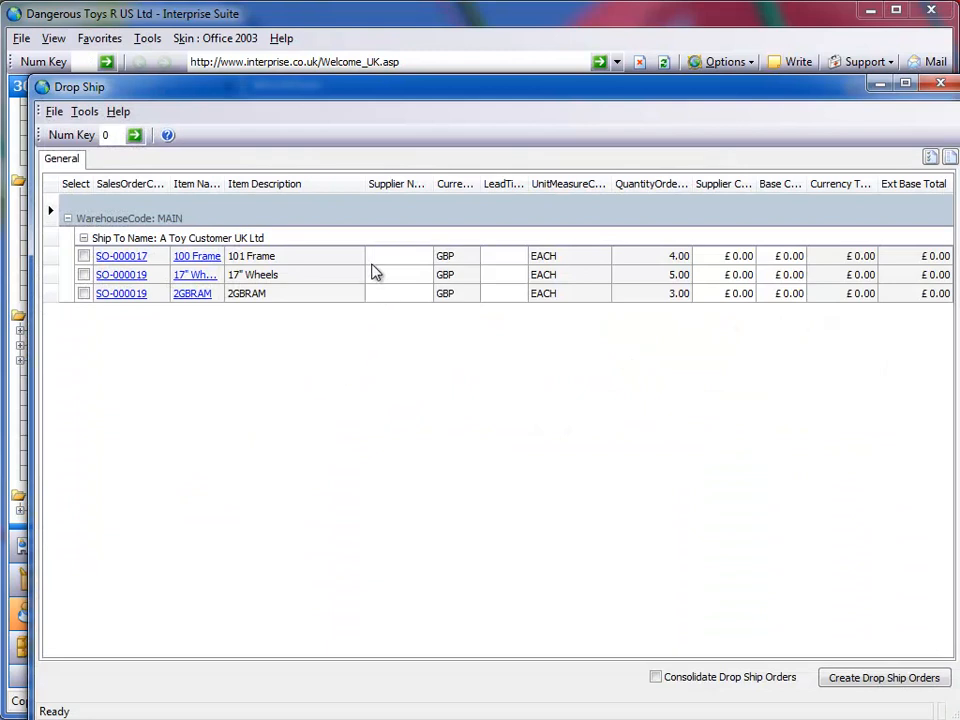
drag(225, 184, 252, 184)
Step: Assign A UK Supplier to the 100 Frame, 17" Wheels and 2GBRAM drop ship lines
click(86, 257)
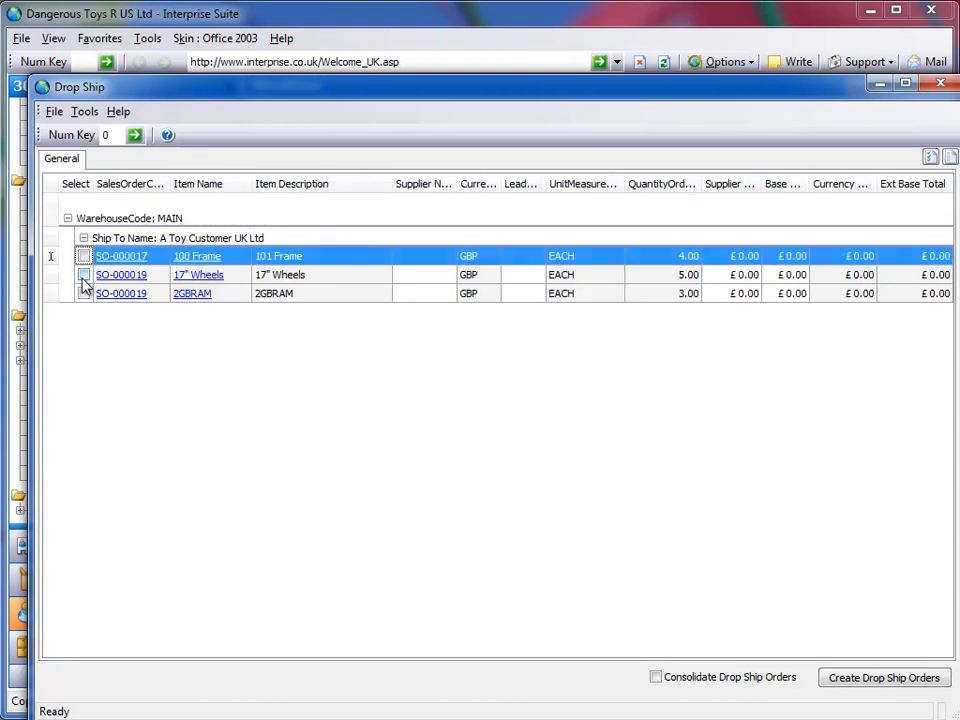
click(84, 274)
click(447, 257)
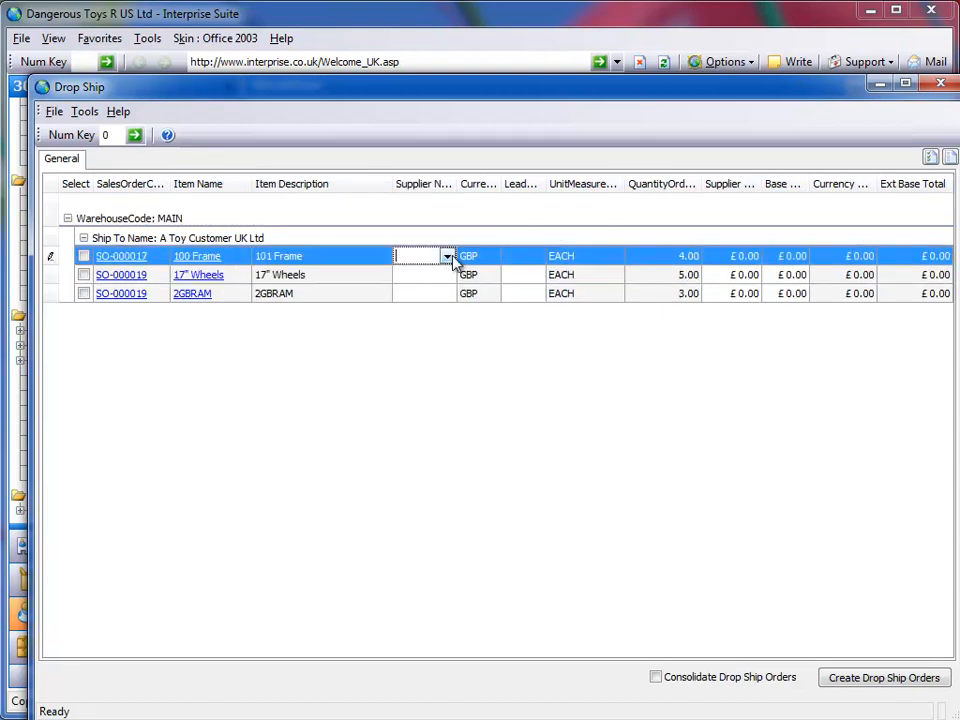
double_click(438, 382)
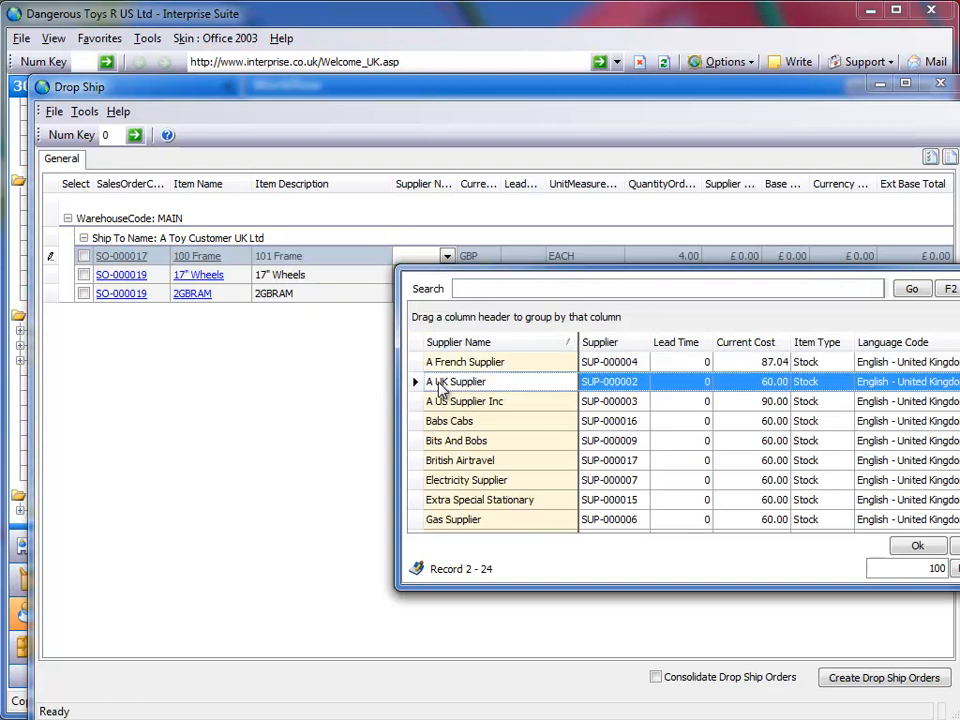
click(447, 274)
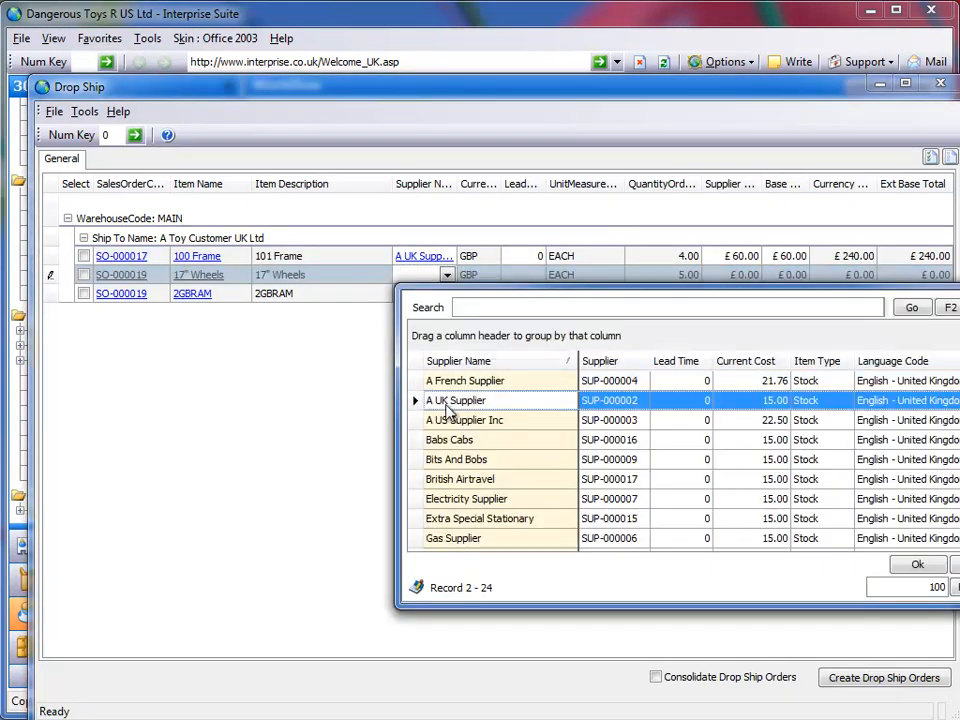
double_click(444, 399)
click(449, 293)
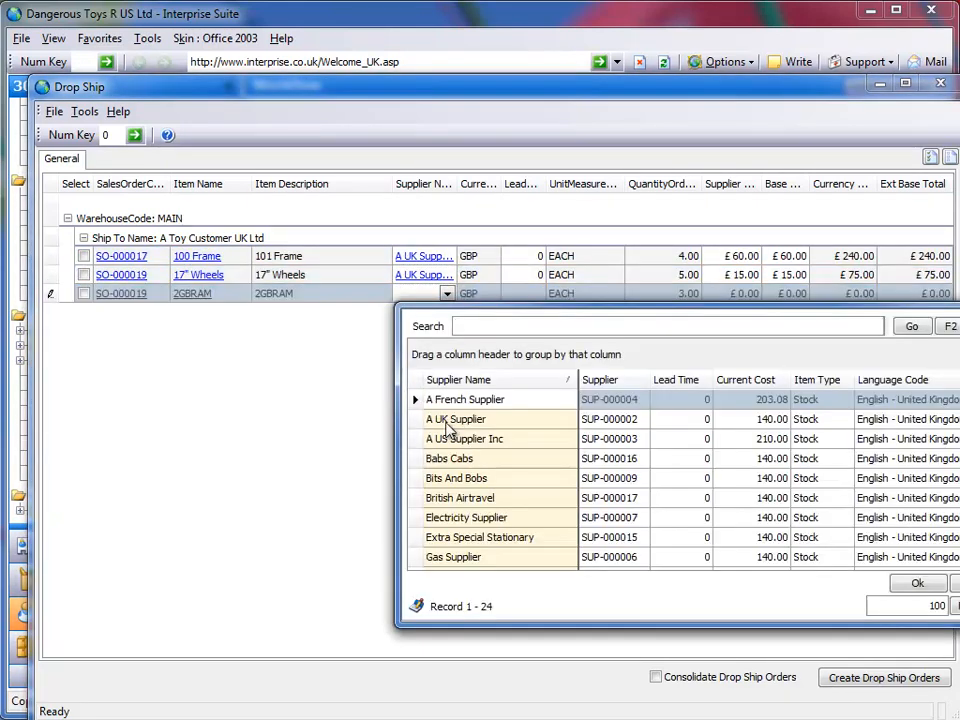
double_click(435, 419)
Step: Create a consolidated drop ship order from all three item lines, and review the resulting purchase order before closing it
click(84, 256)
click(84, 274)
click(84, 293)
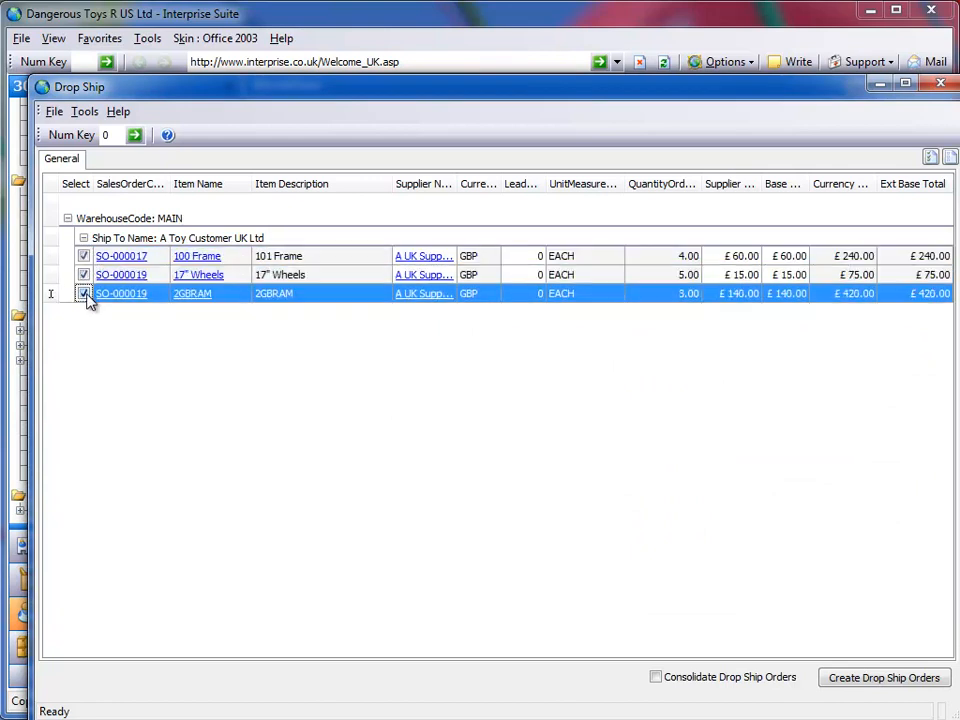
click(656, 678)
click(851, 677)
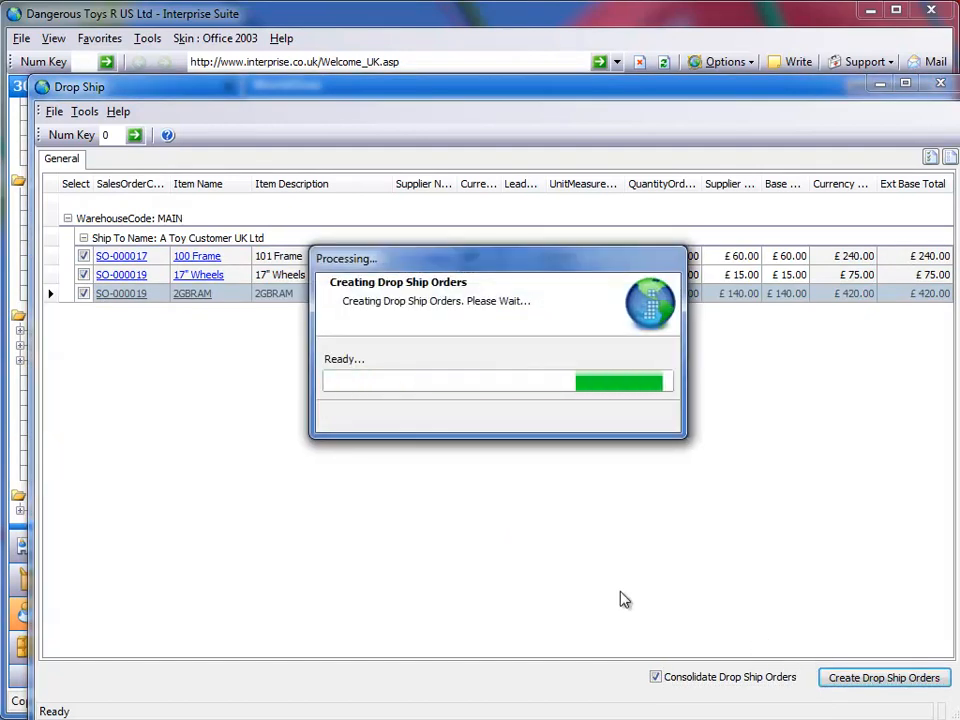
click(616, 519)
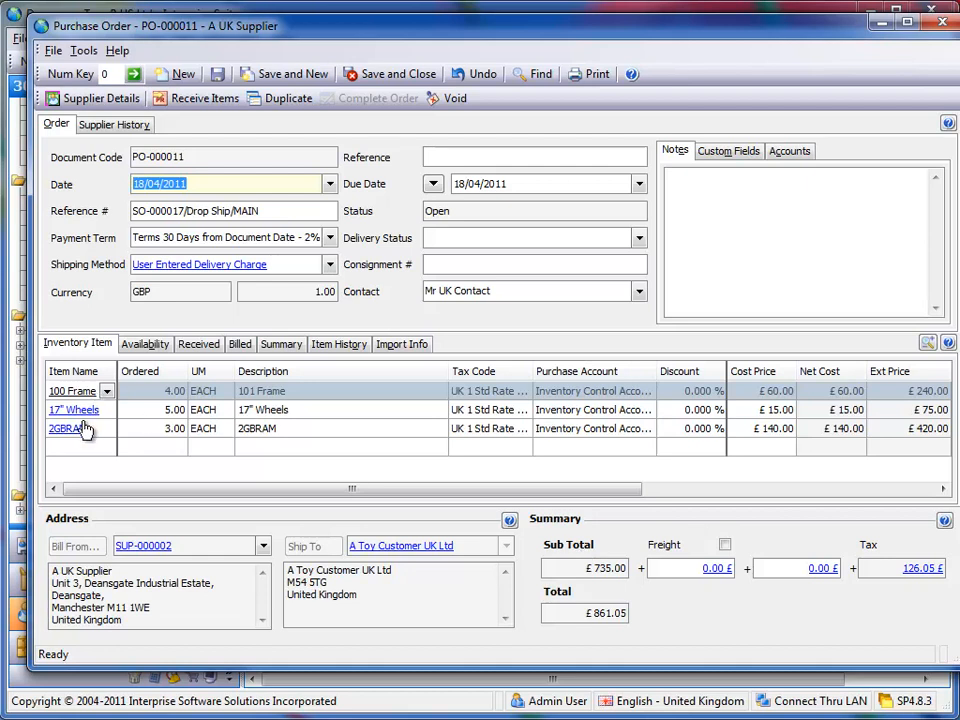
drag(506, 487, 508, 516)
click(942, 22)
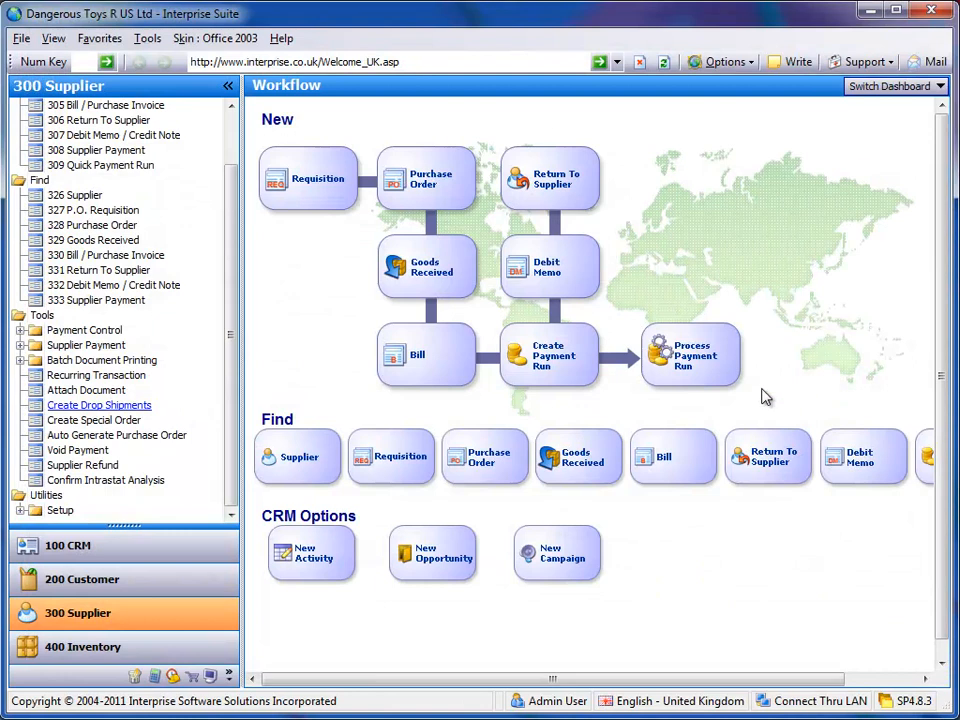
Step: Open the A Toy Customer UK Ltd record from the customer search and examine its trading info, including last-year-to-date turnover
click(145, 592)
click(75, 150)
click(313, 272)
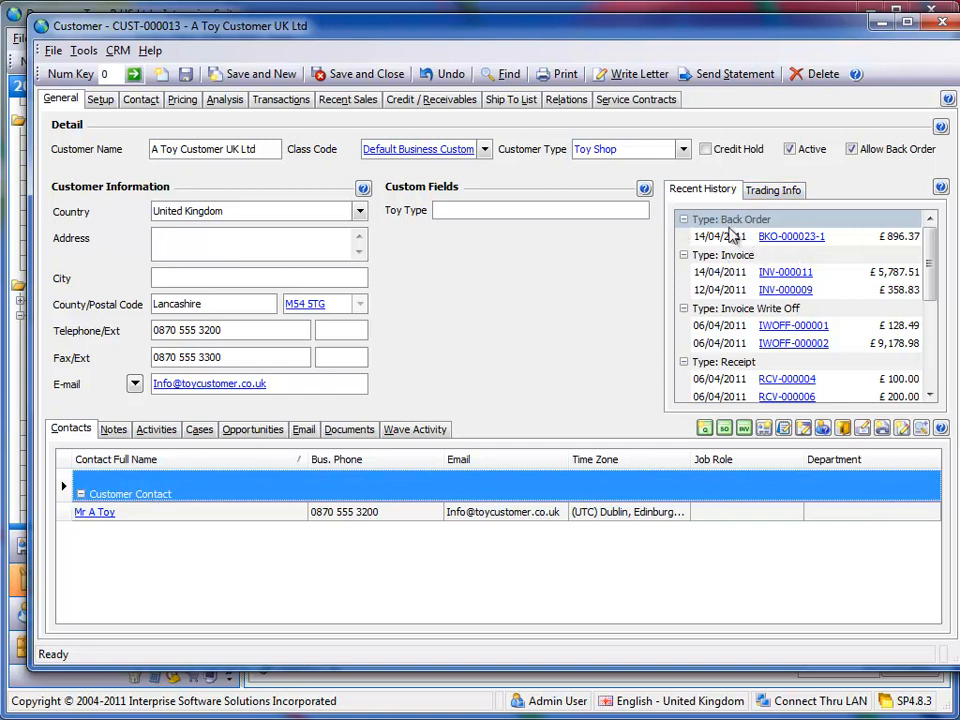
click(755, 193)
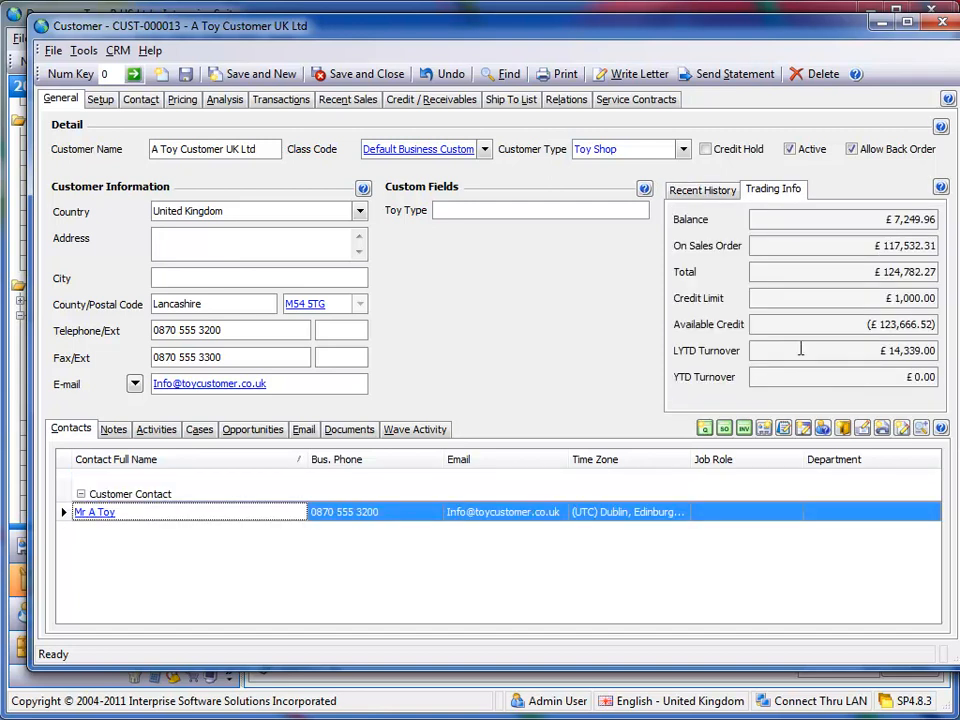
click(855, 350)
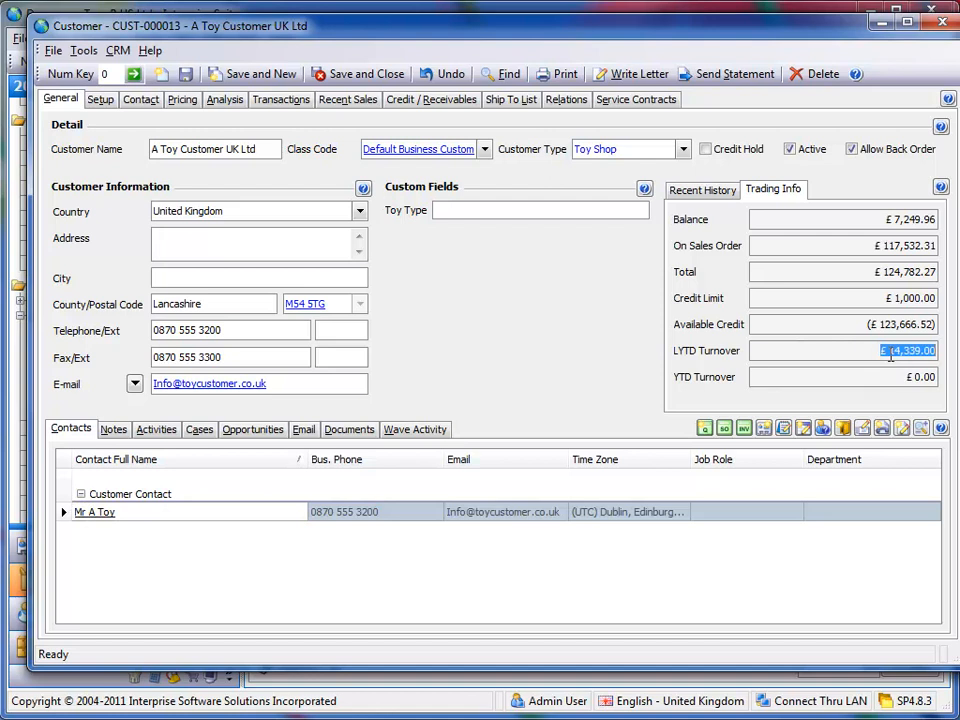
drag(700, 35, 687, 38)
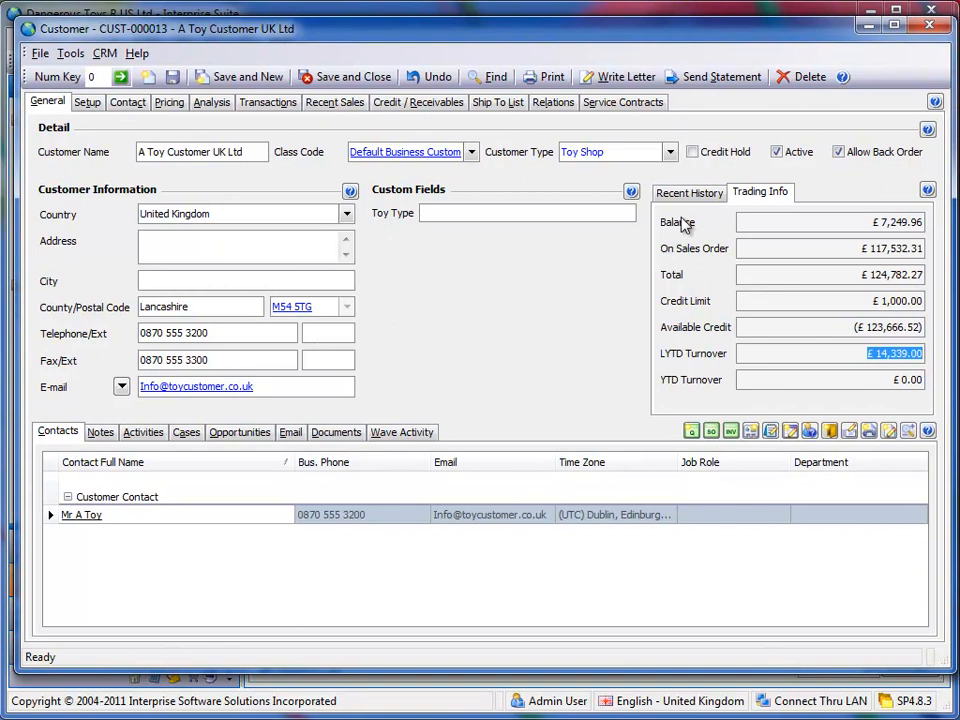
Step: Examine the customer's transactions and its monthly trading and sales transactions analysis charts
click(287, 103)
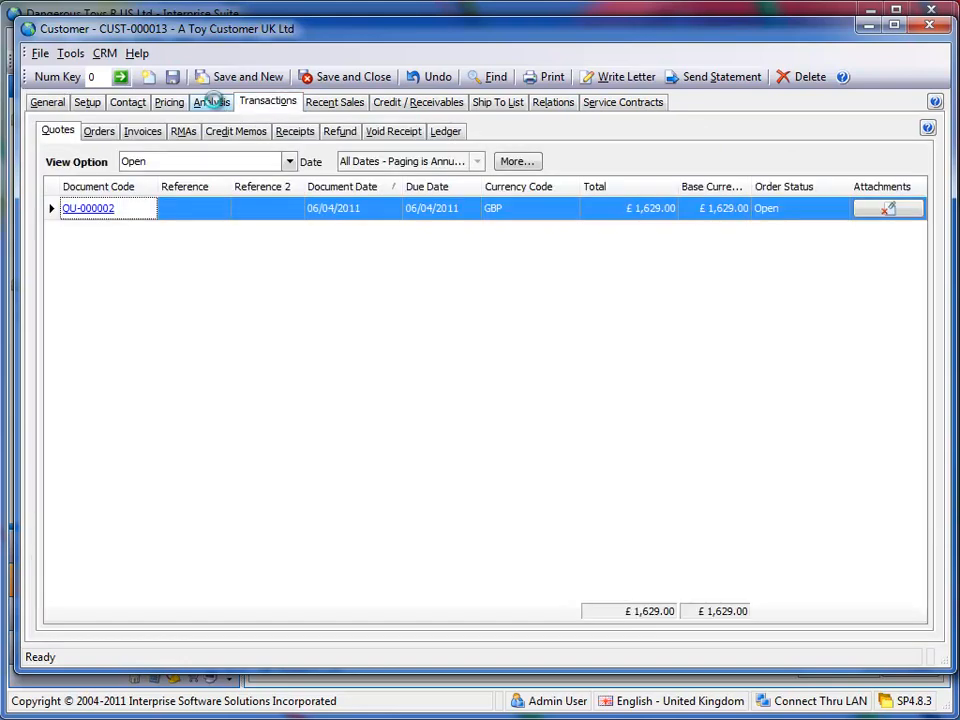
click(212, 103)
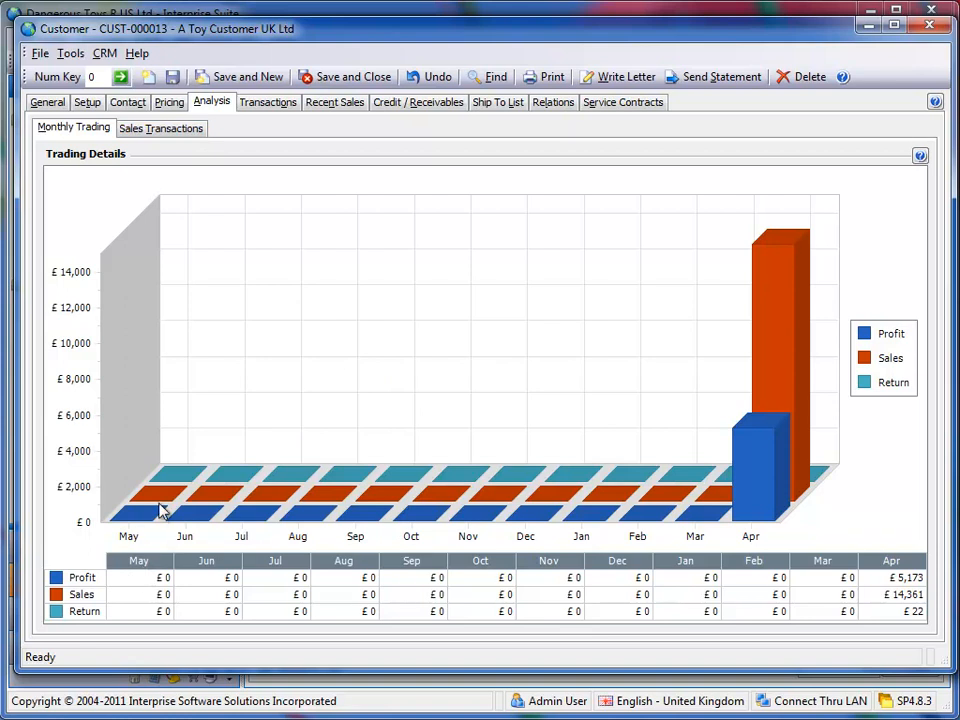
click(890, 563)
click(150, 131)
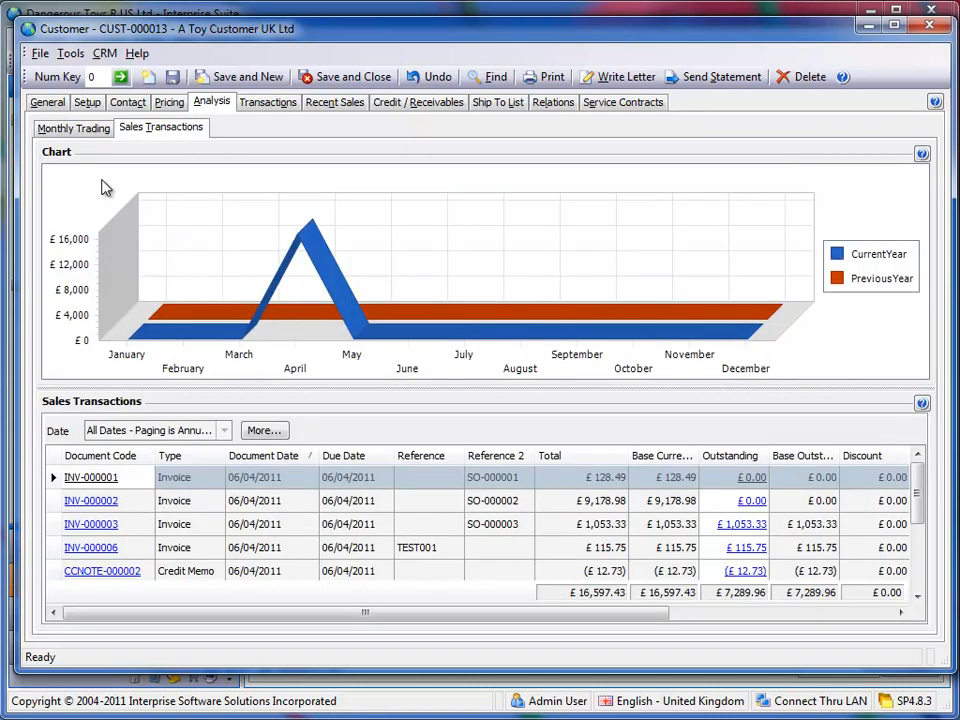
click(78, 129)
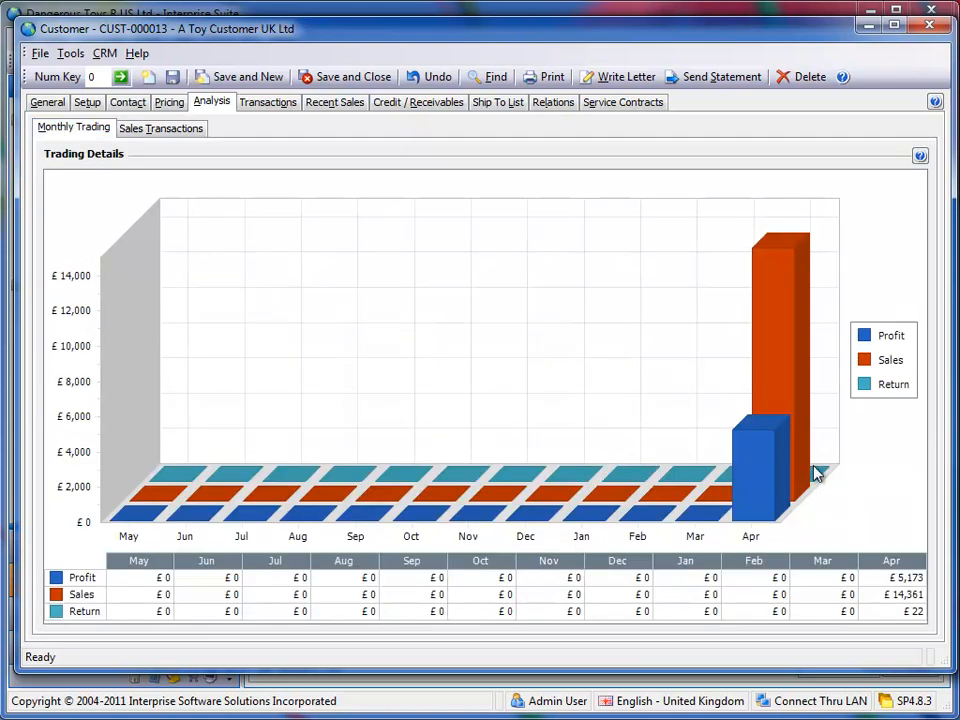
mouse_move(824, 478)
Step: Review the customer's bought items with cross-sell suggestions and the monthly buying history with item status, and close the record
click(335, 105)
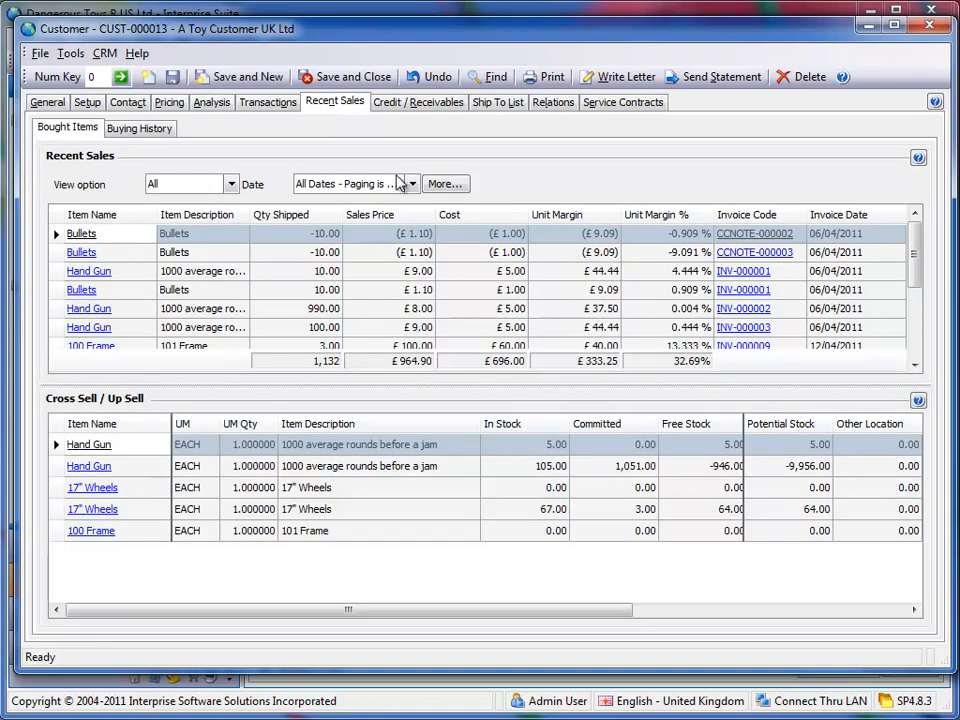
click(195, 252)
click(193, 273)
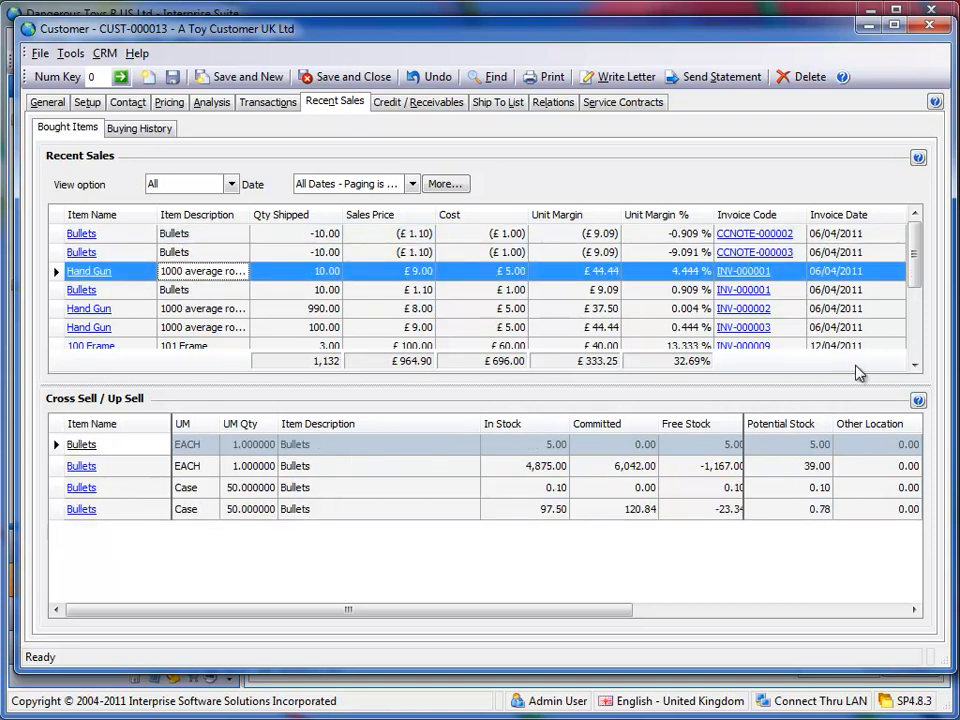
click(139, 131)
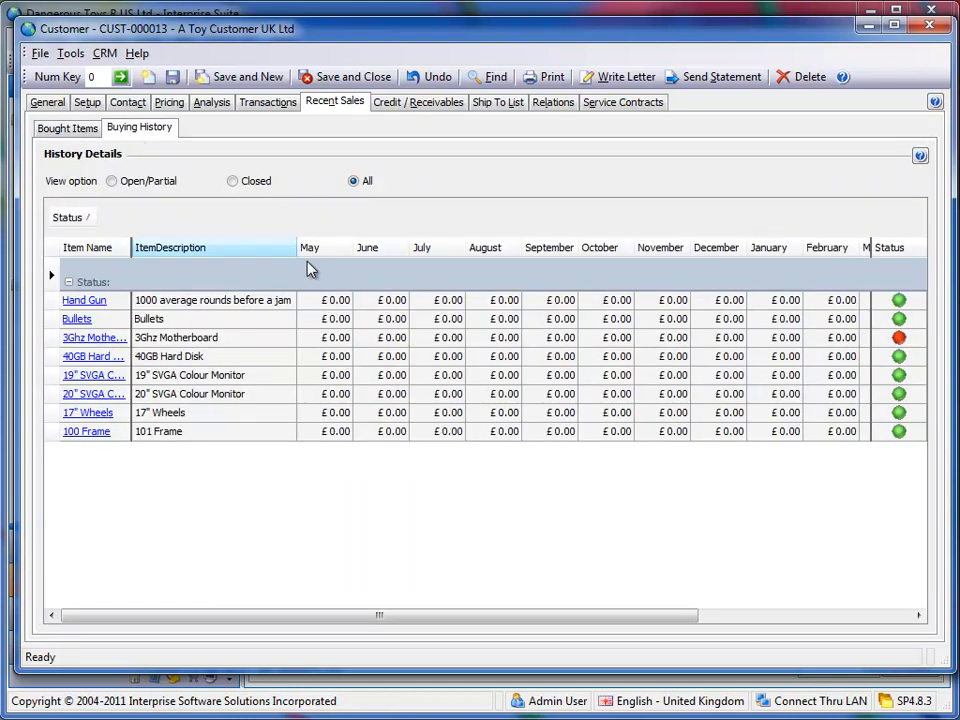
drag(634, 617, 872, 647)
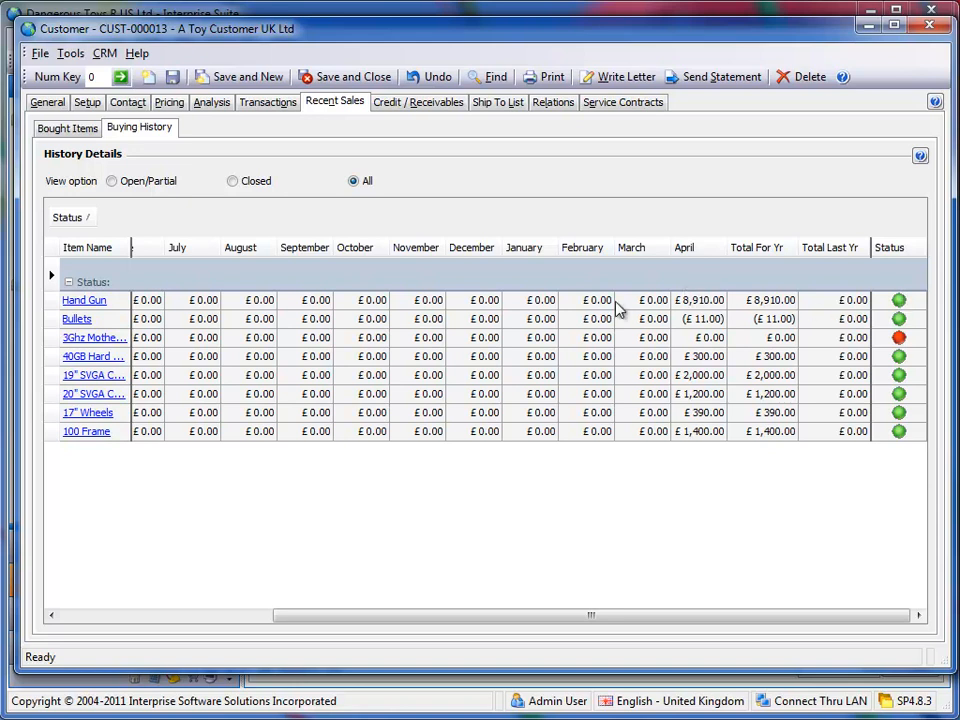
click(884, 341)
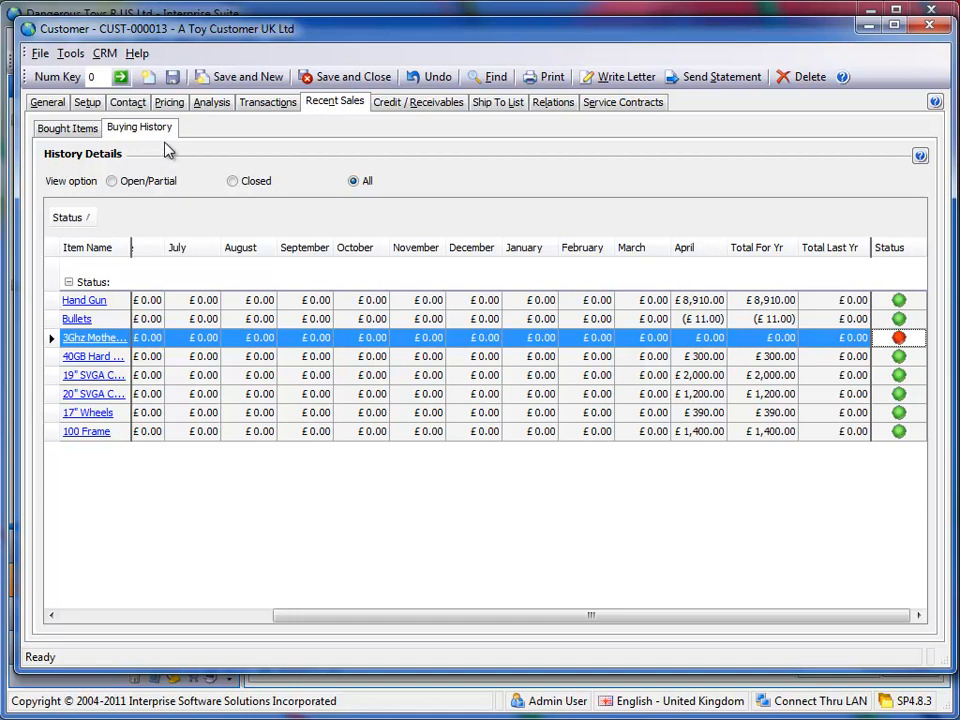
click(929, 28)
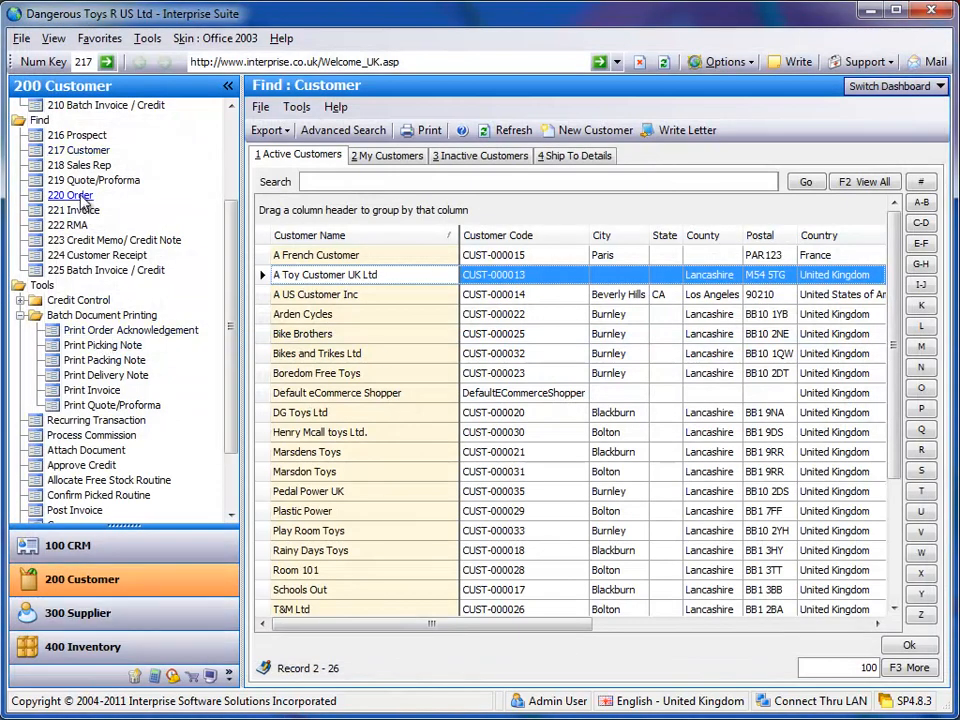
Step: Open the sales order totalling 1,574.21 GBP, set the 17" Wheels sales price to £60.00 and save the order
click(78, 197)
double_click(299, 257)
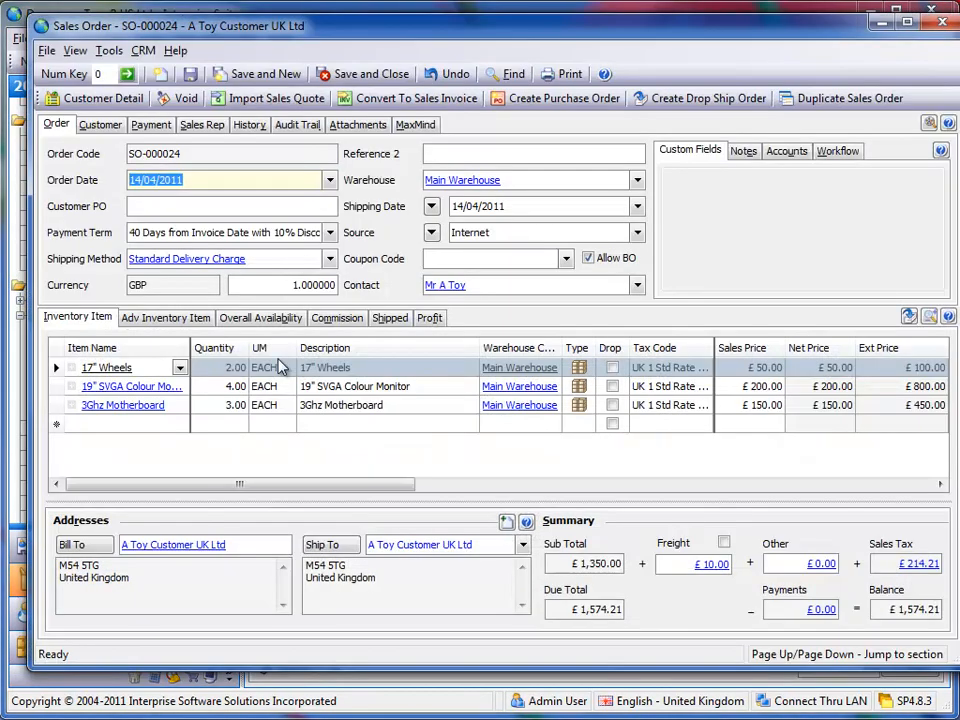
click(730, 368)
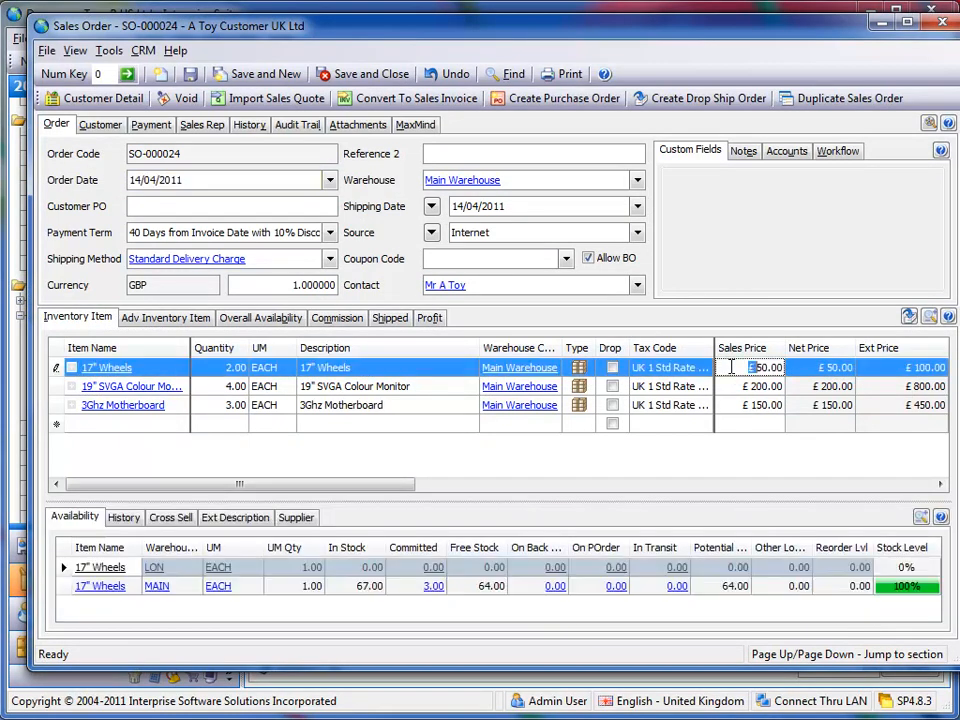
text(60)
key(Return)
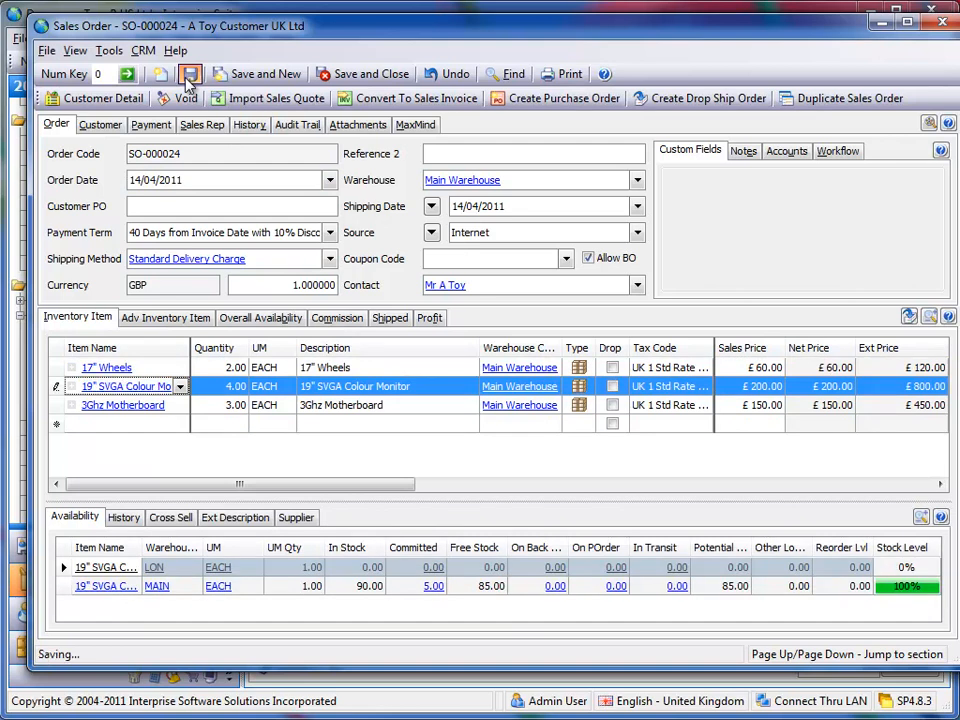
Step: Set the quantity of the 17" Wheels line on the sales order to 3
click(225, 368)
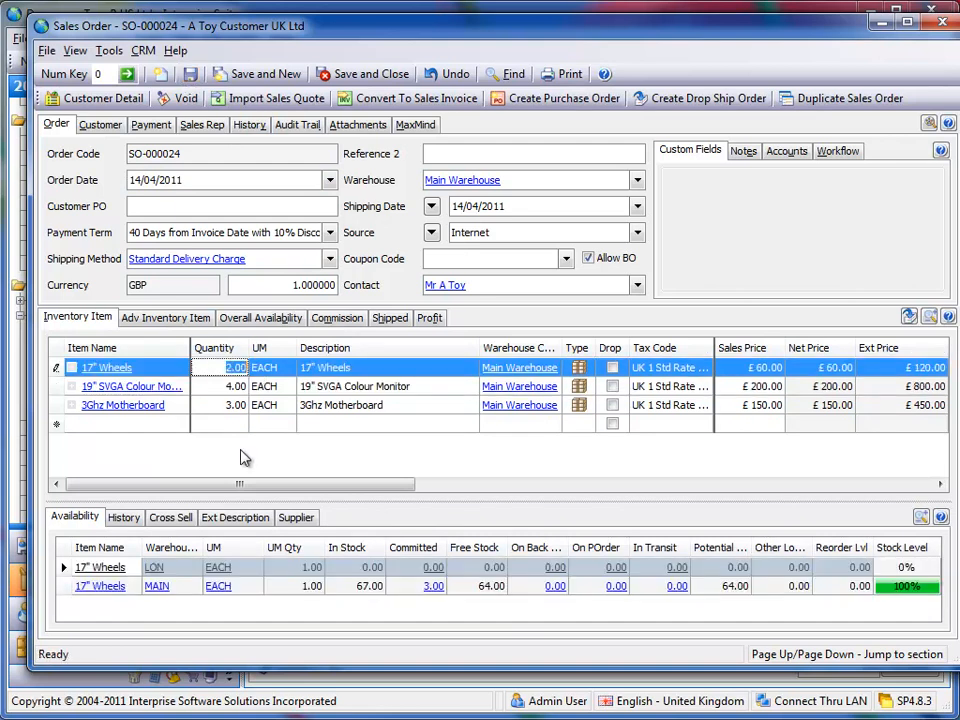
text(3)
key(Tab)
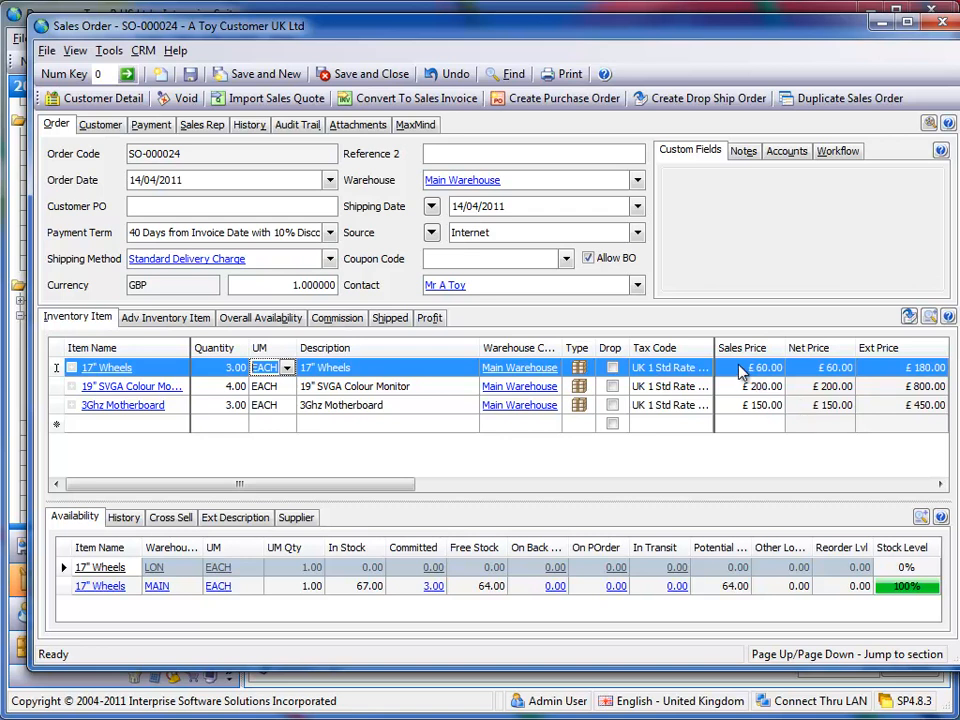
Step: Add a 1GB RAM line to the sales order by its item name, and close the order without saving the changes
click(158, 427)
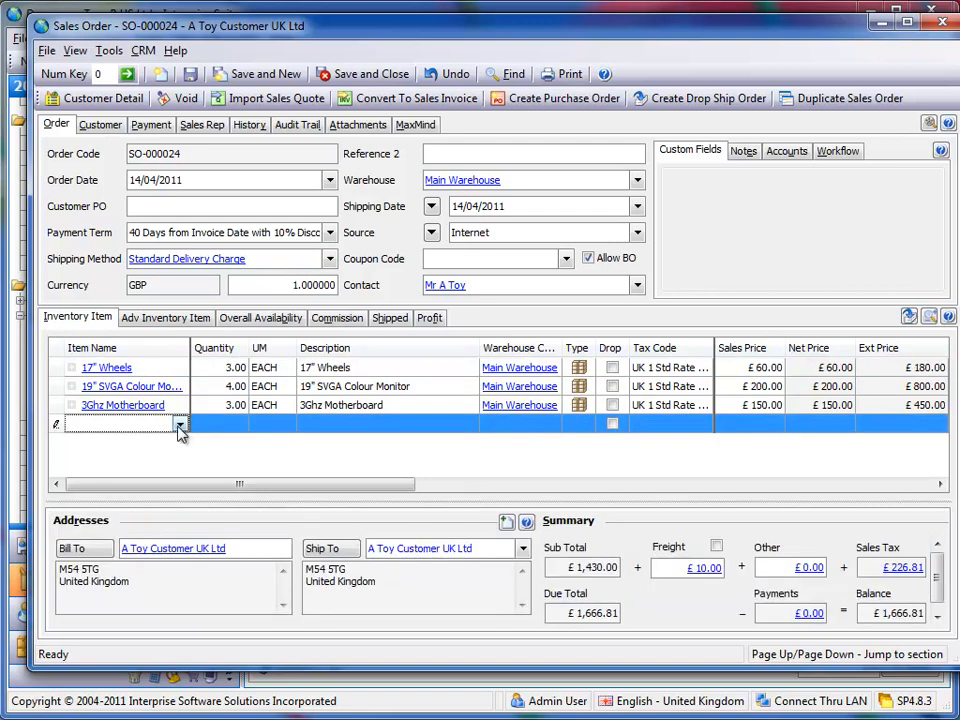
click(179, 426)
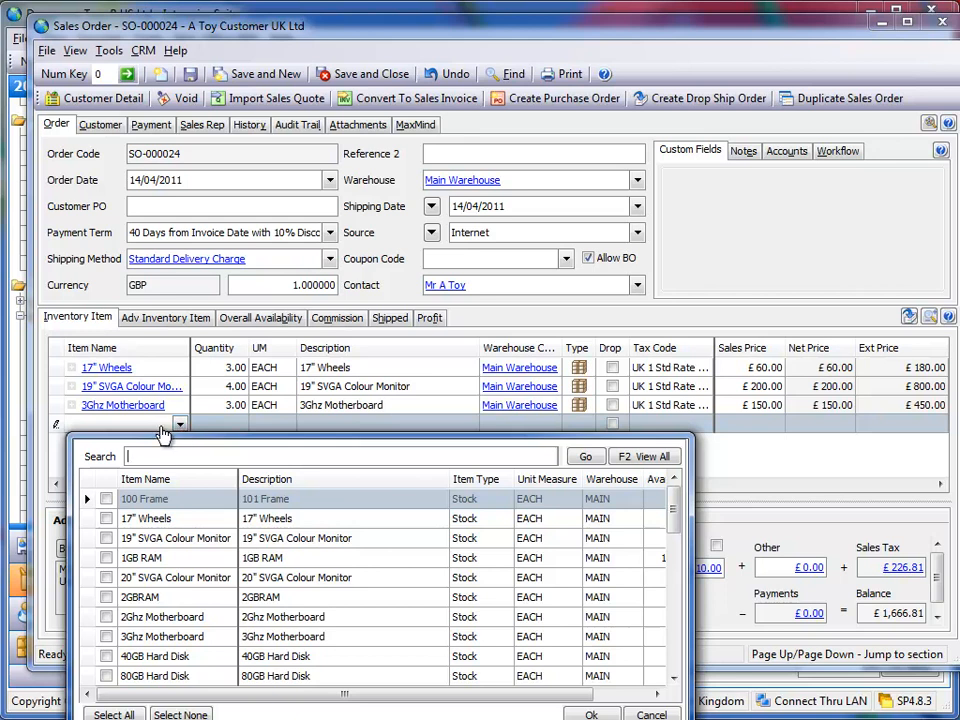
click(135, 427)
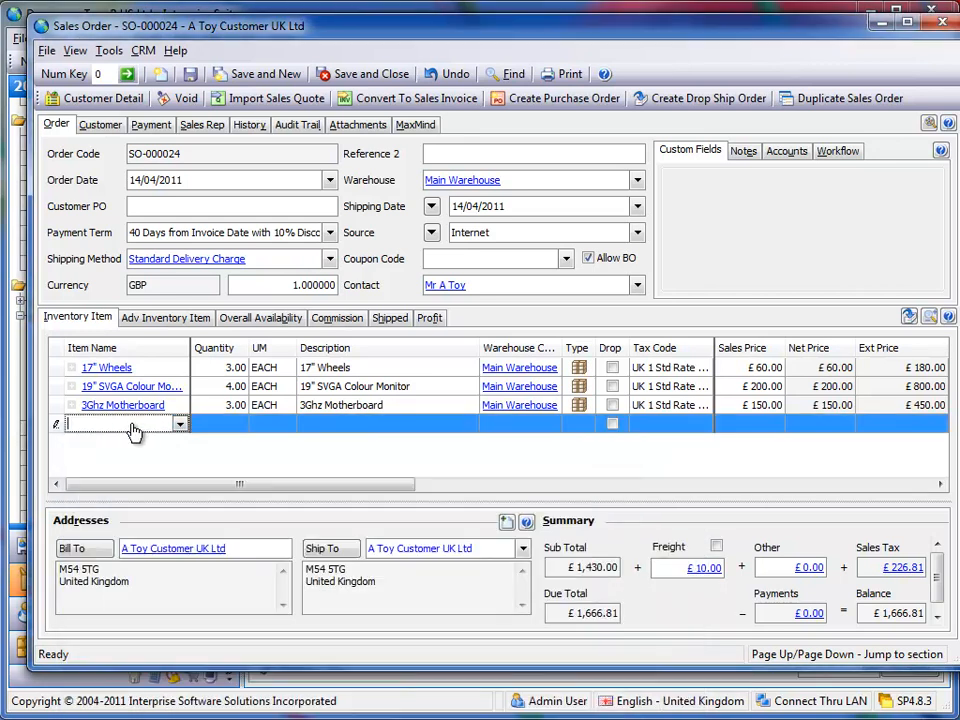
text(1gb)
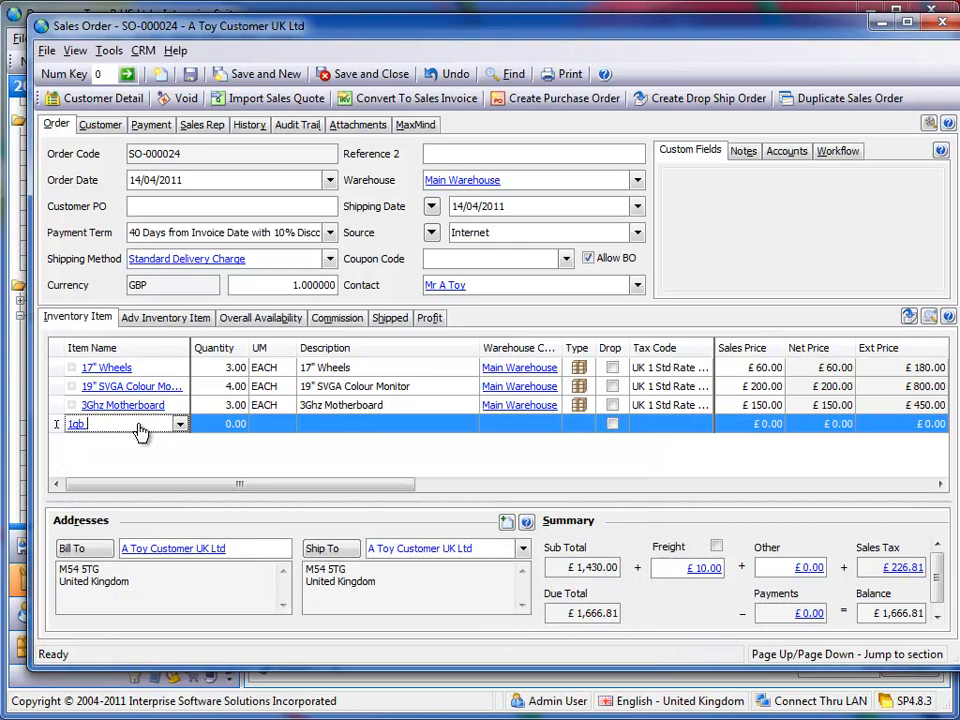
text( RAM)
key(BackSpace)
key(BackSpace)
key(BackSpace)
key(BackSpace)
text(ram)
key(Tab)
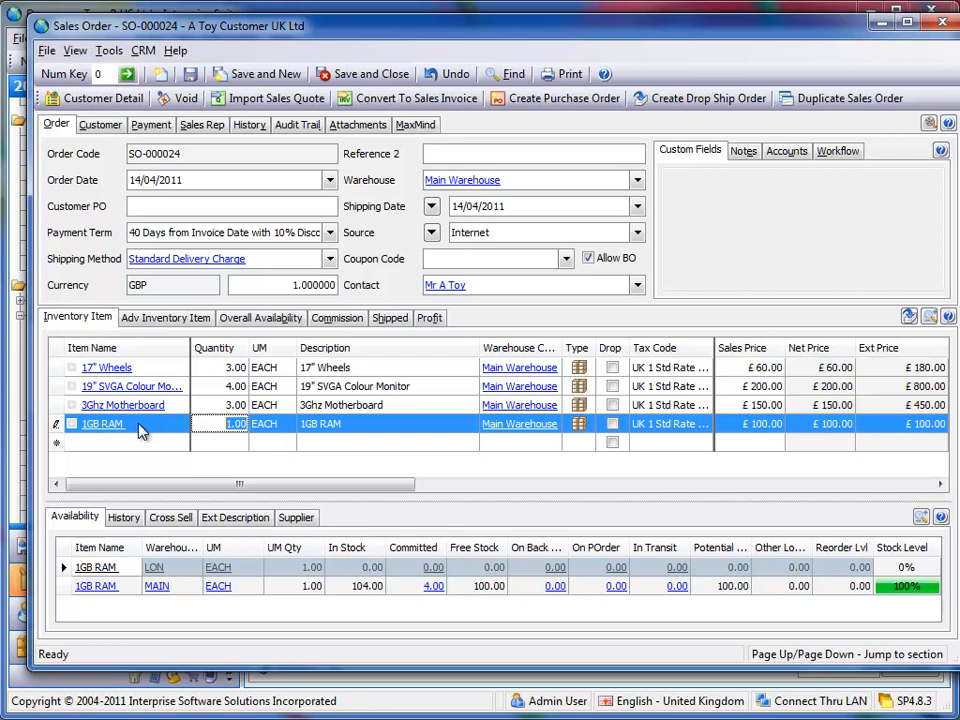
click(951, 25)
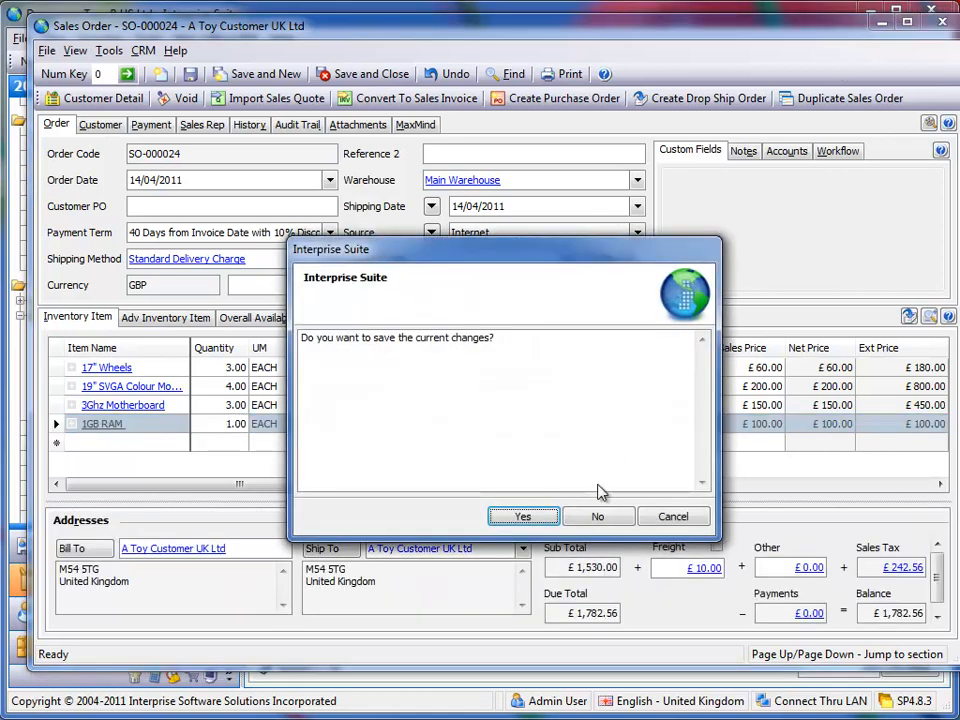
click(609, 518)
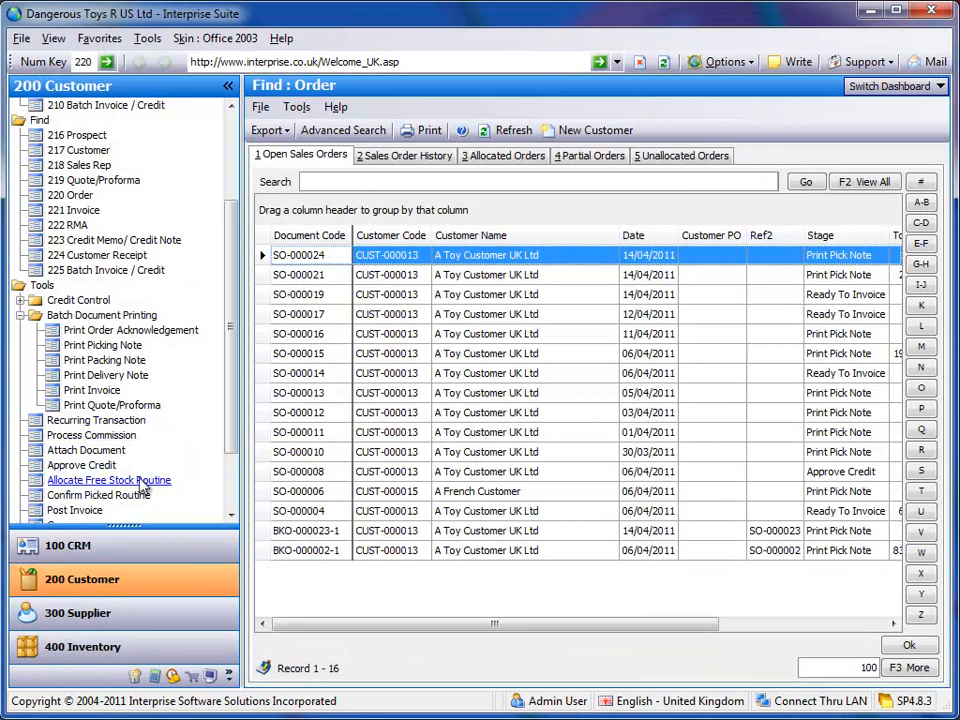
Step: In the Allocate Free Stock Routine, list all sales orders for the MAIN warehouse, auto allocate the stock and close the routine
click(143, 482)
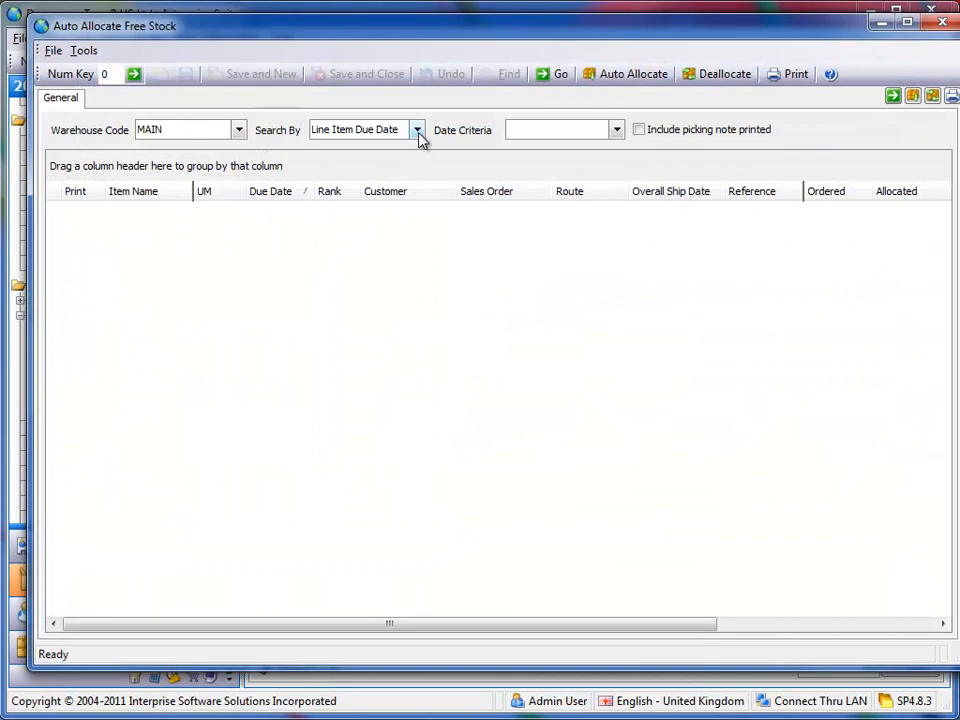
click(417, 130)
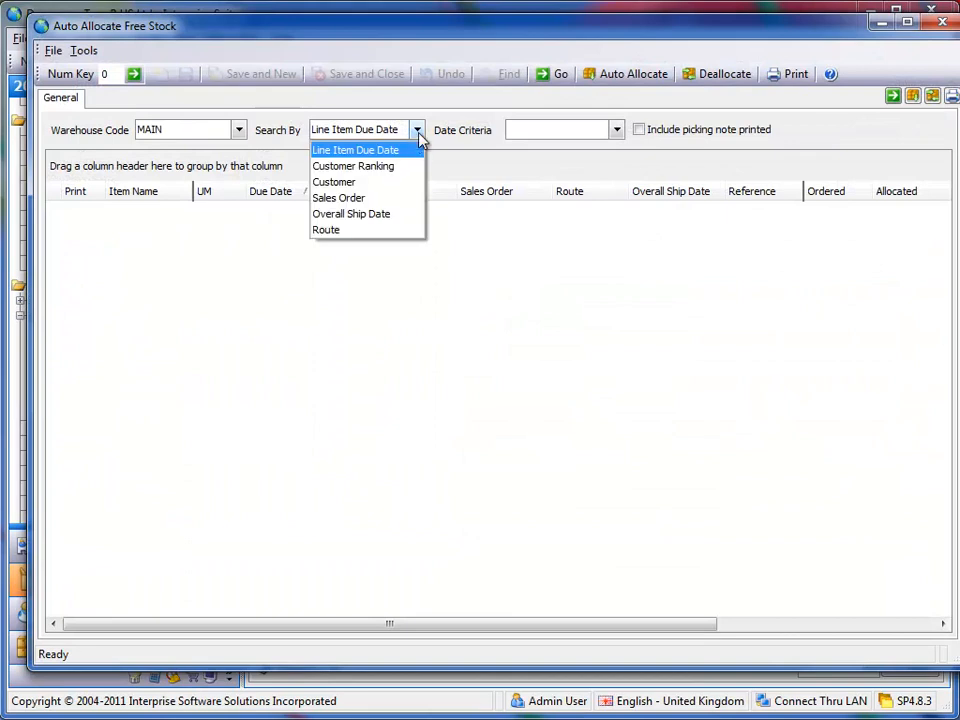
click(381, 202)
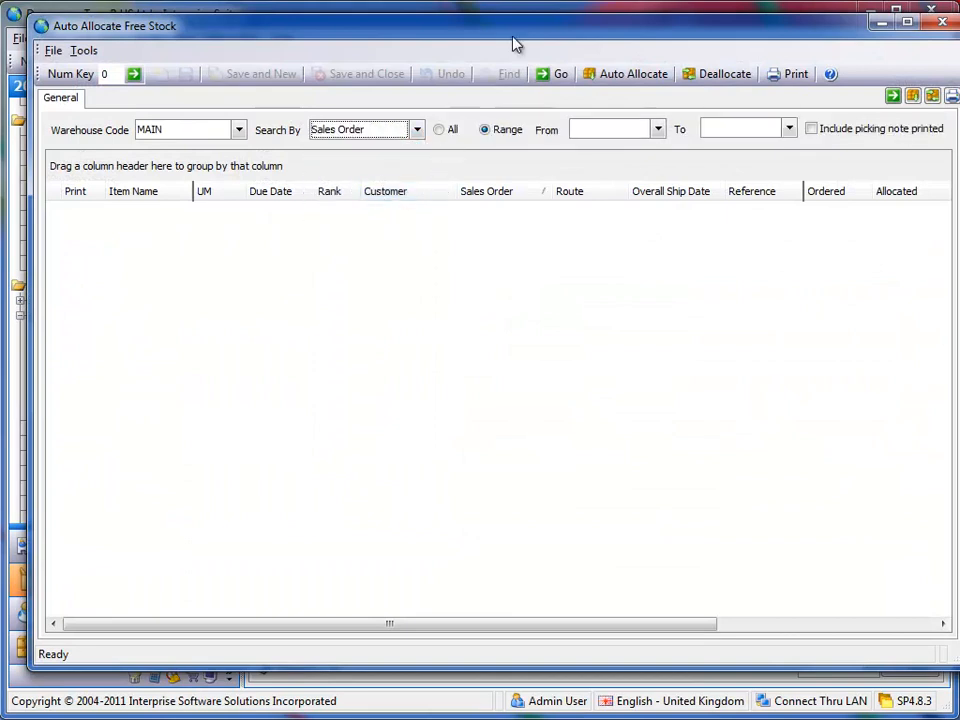
drag(515, 38, 505, 43)
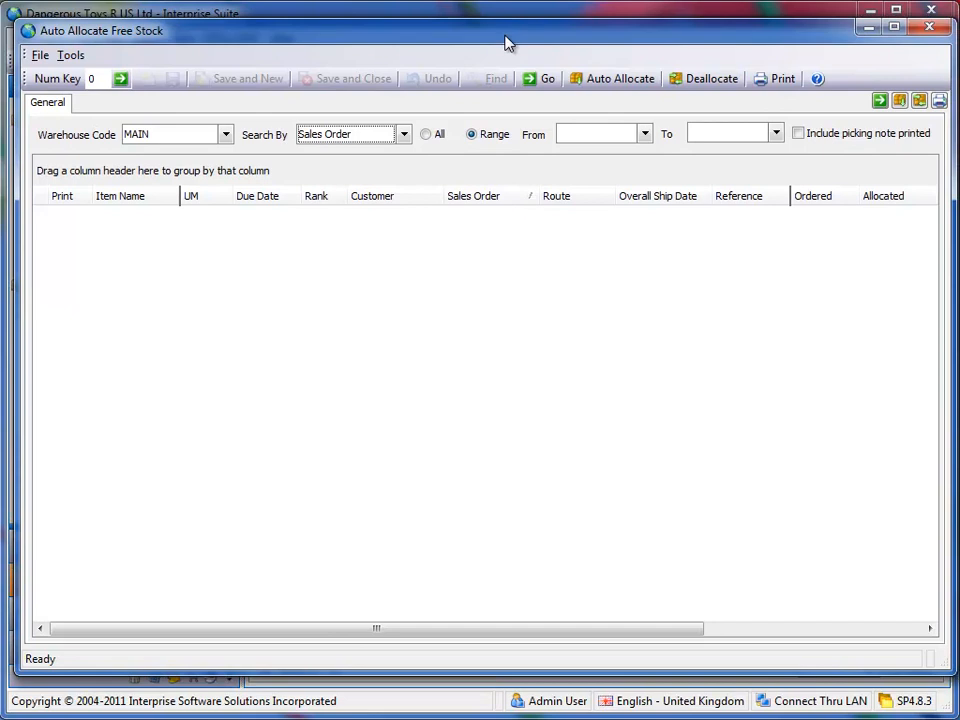
click(432, 134)
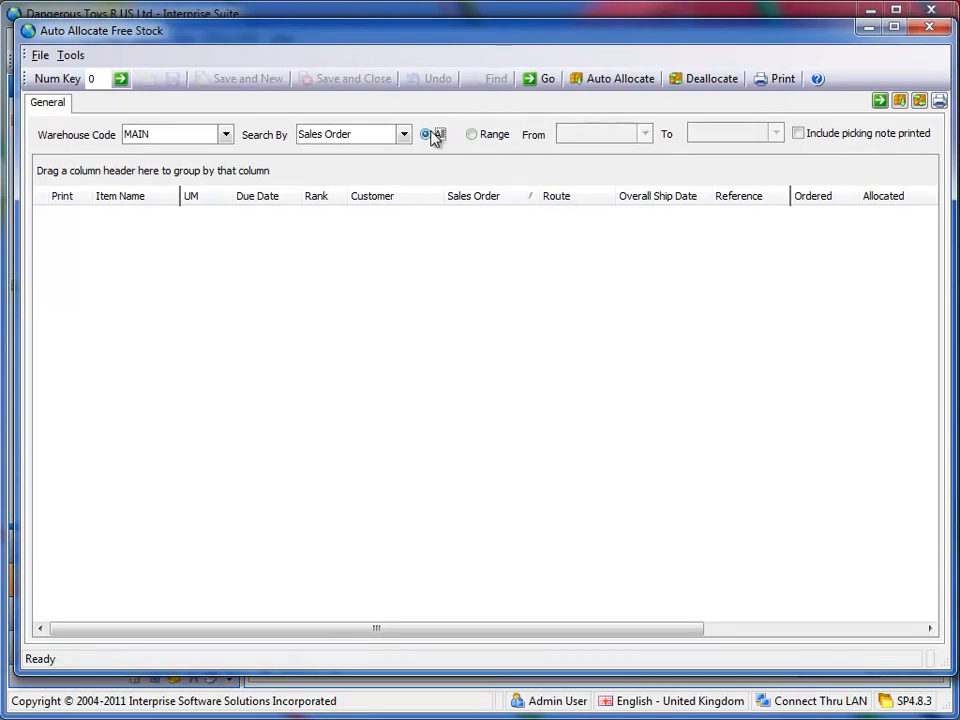
click(549, 79)
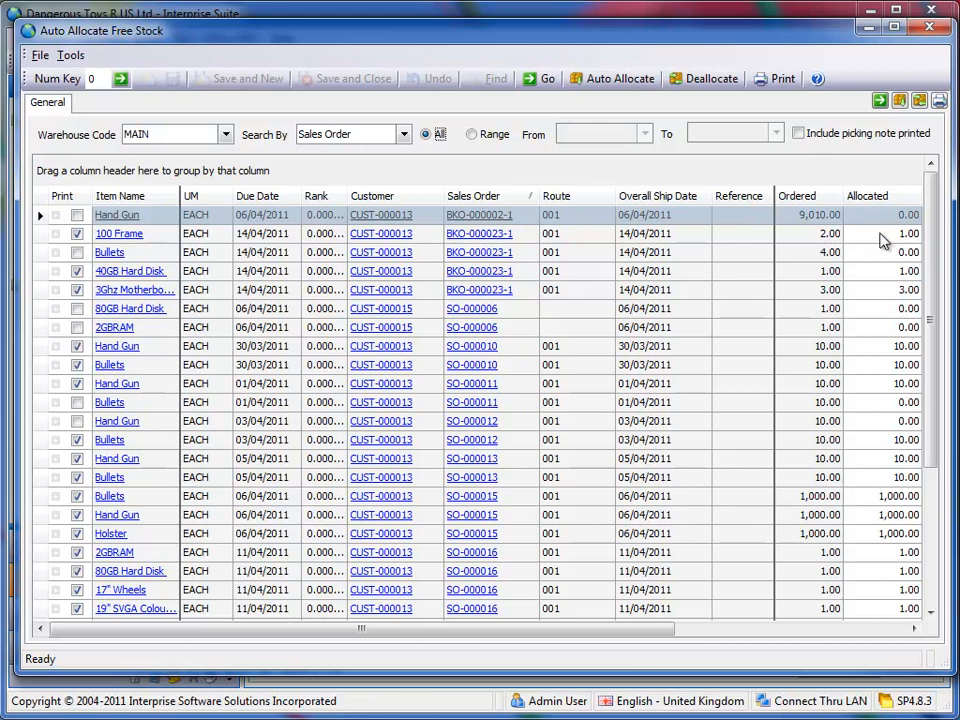
click(620, 79)
click(930, 26)
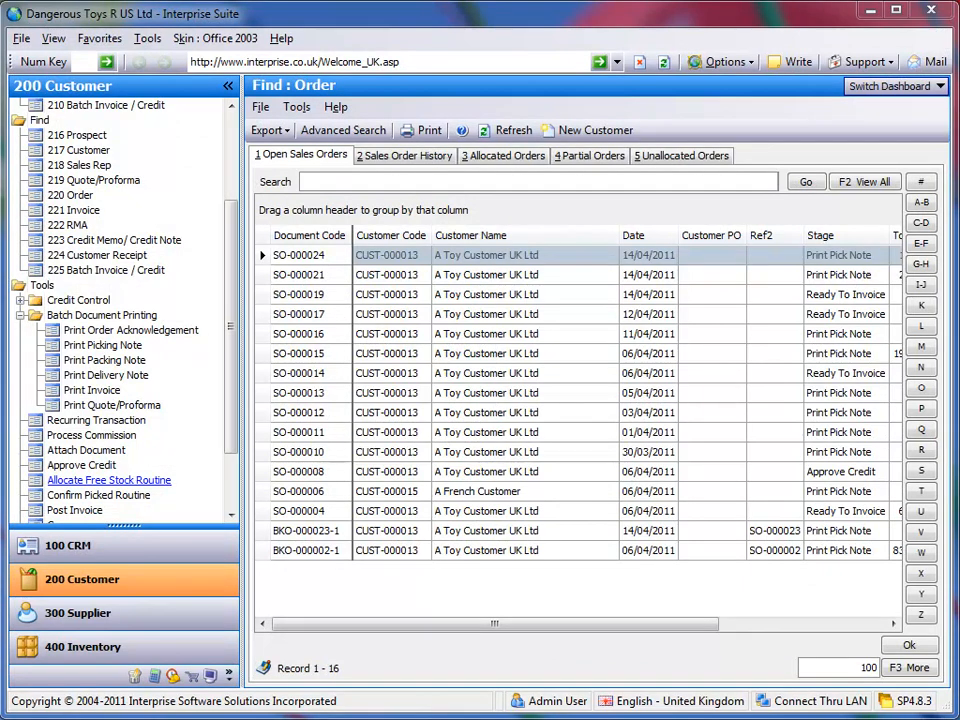
Step: Review the ship-to class template setting in the New Customer Wizard and cancel the wizard
scroll(178, 126, up, 4)
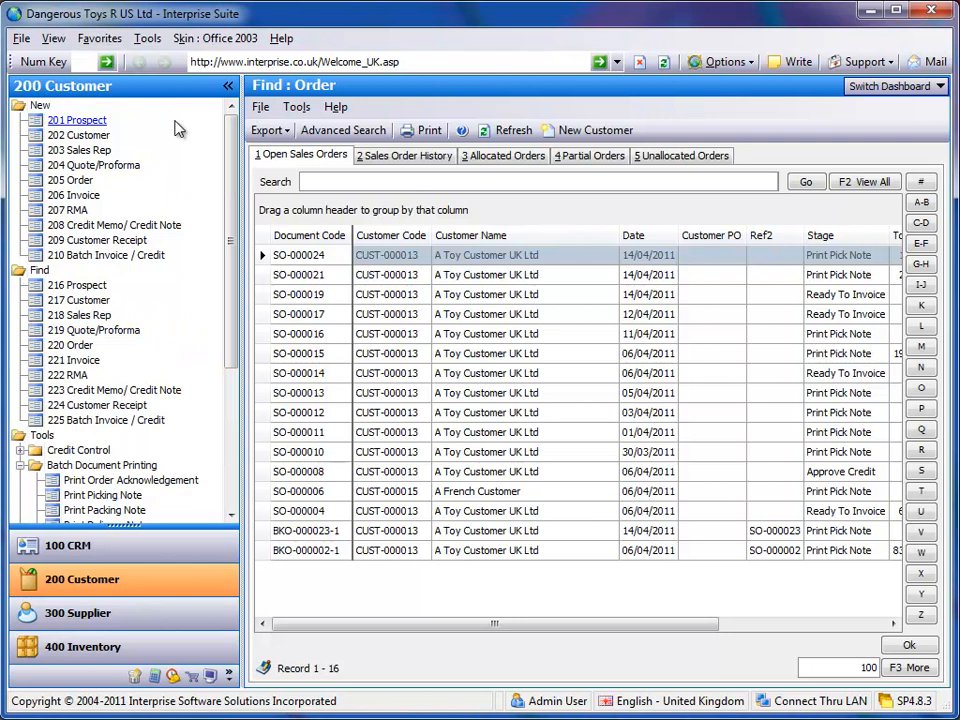
click(82, 134)
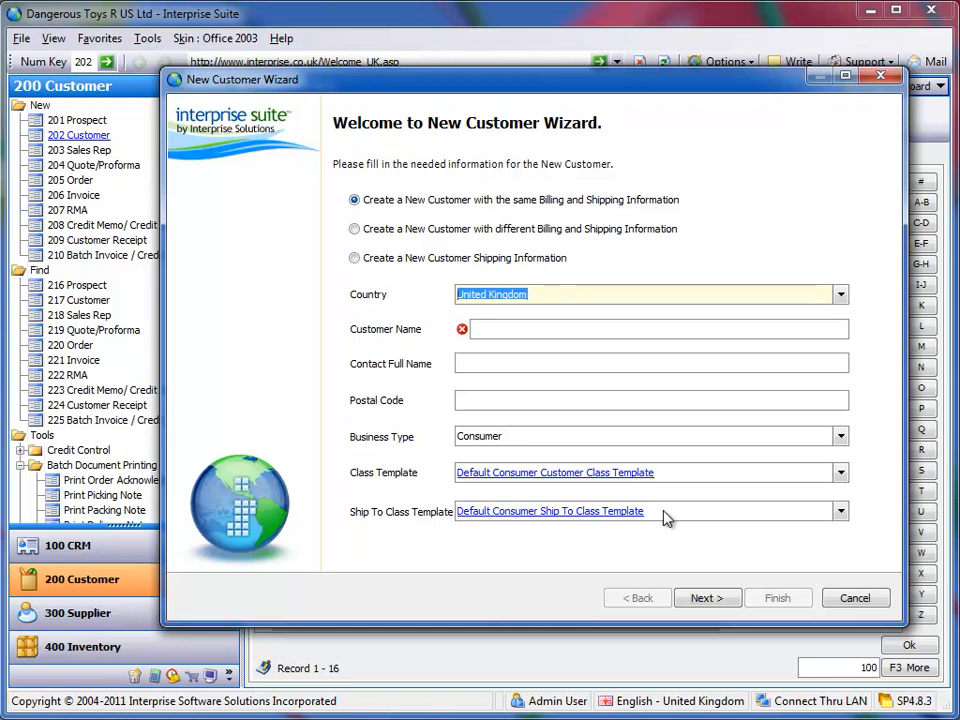
click(534, 511)
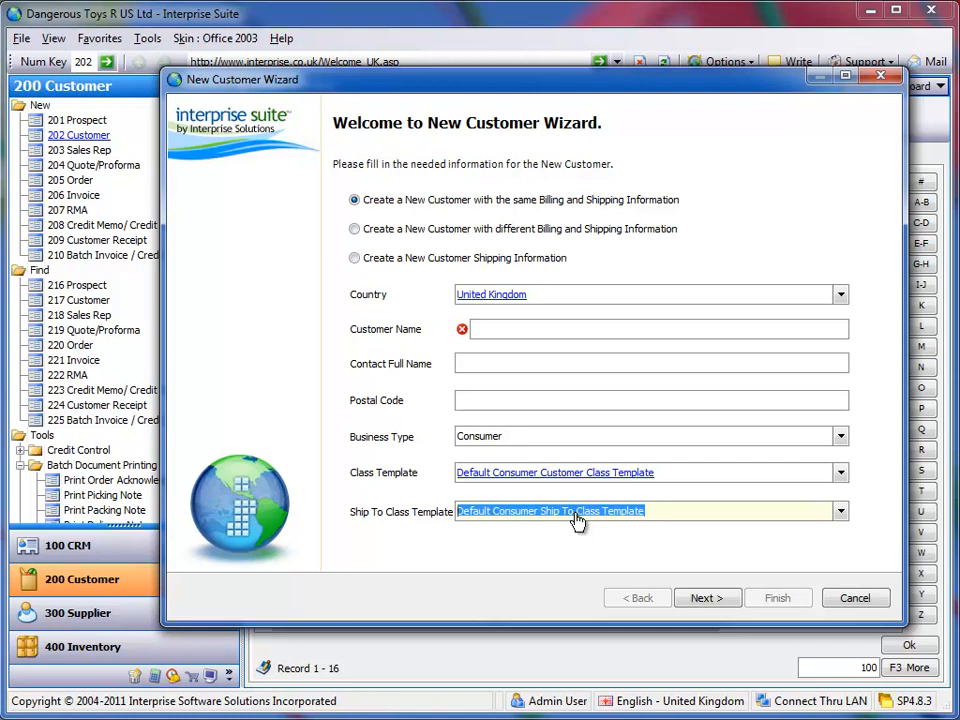
click(845, 600)
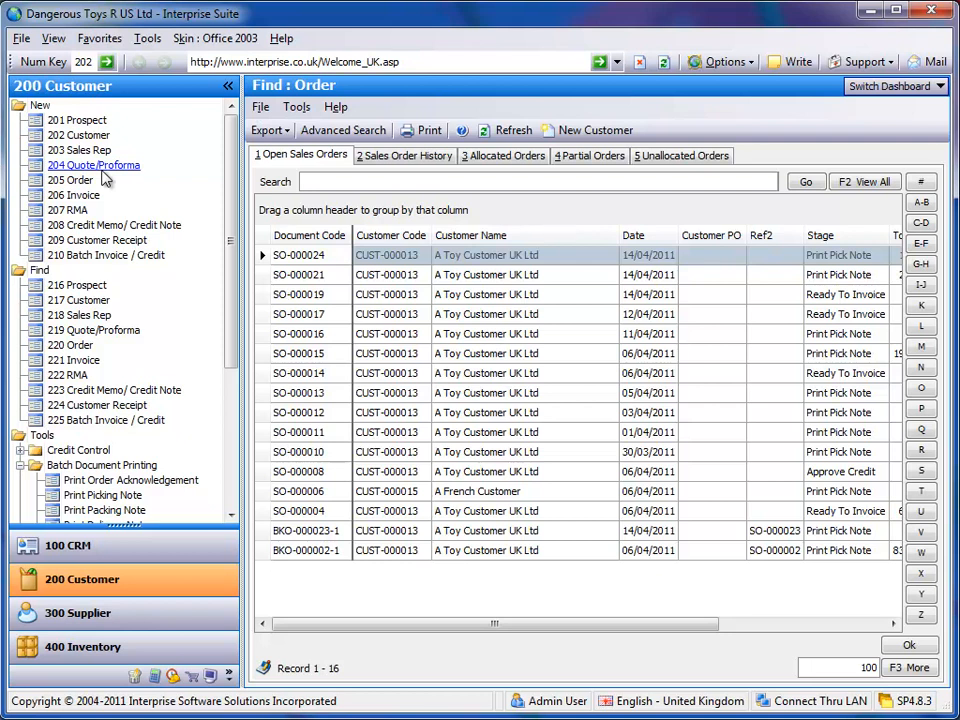
Step: Show the credit control tools available in the customer module
click(80, 451)
drag(236, 326, 240, 370)
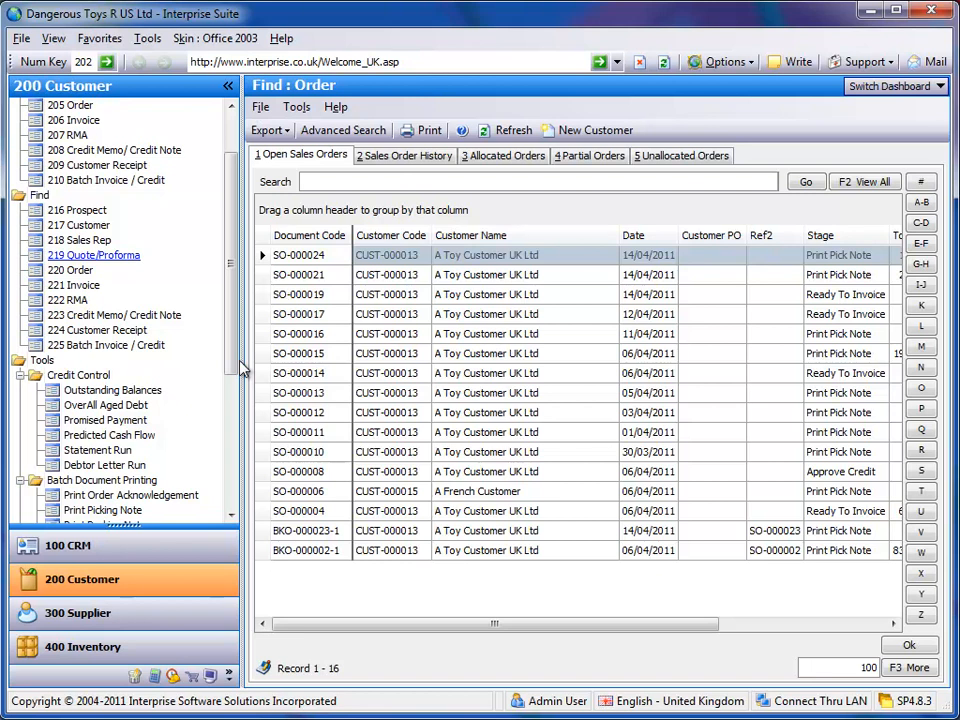
Step: Start a new multi-currency revaluation in the accounting module and retrieve its foreign currency transactions
click(155, 677)
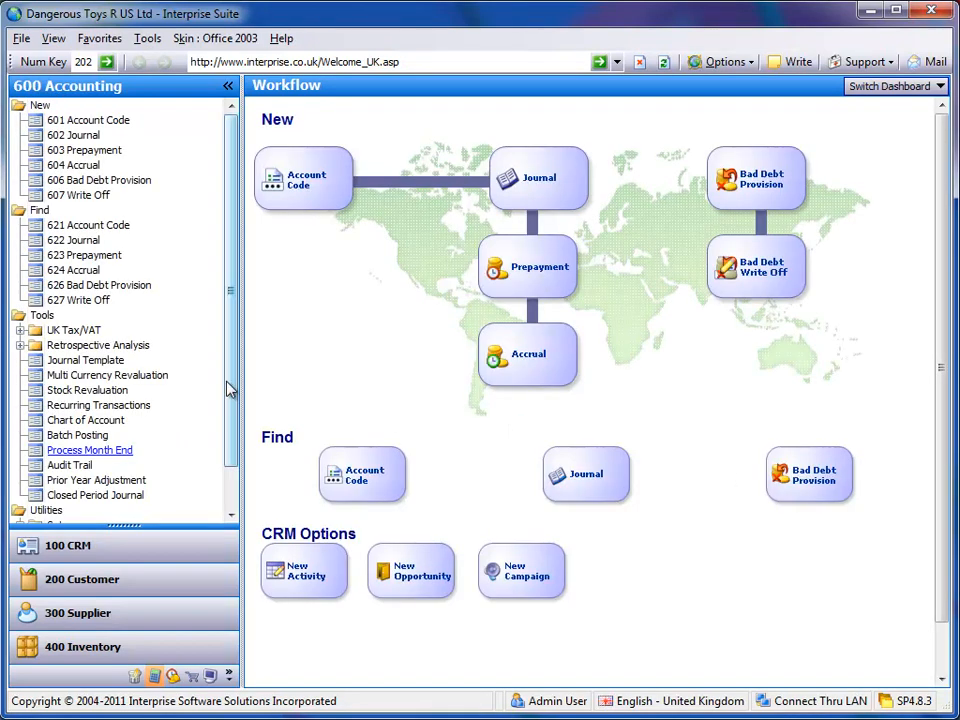
click(121, 375)
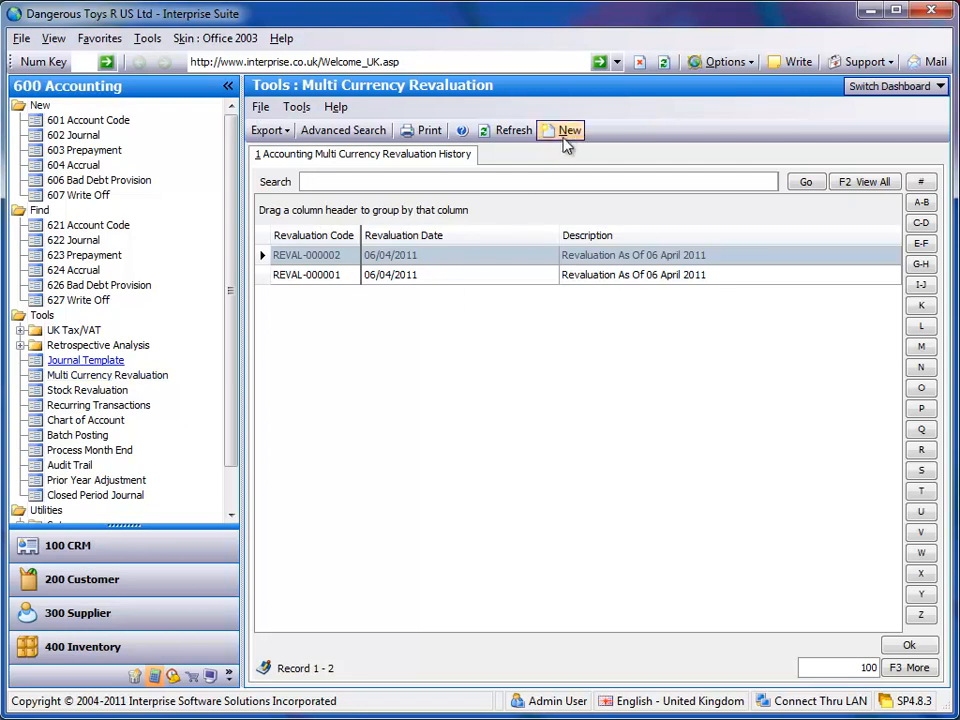
click(564, 130)
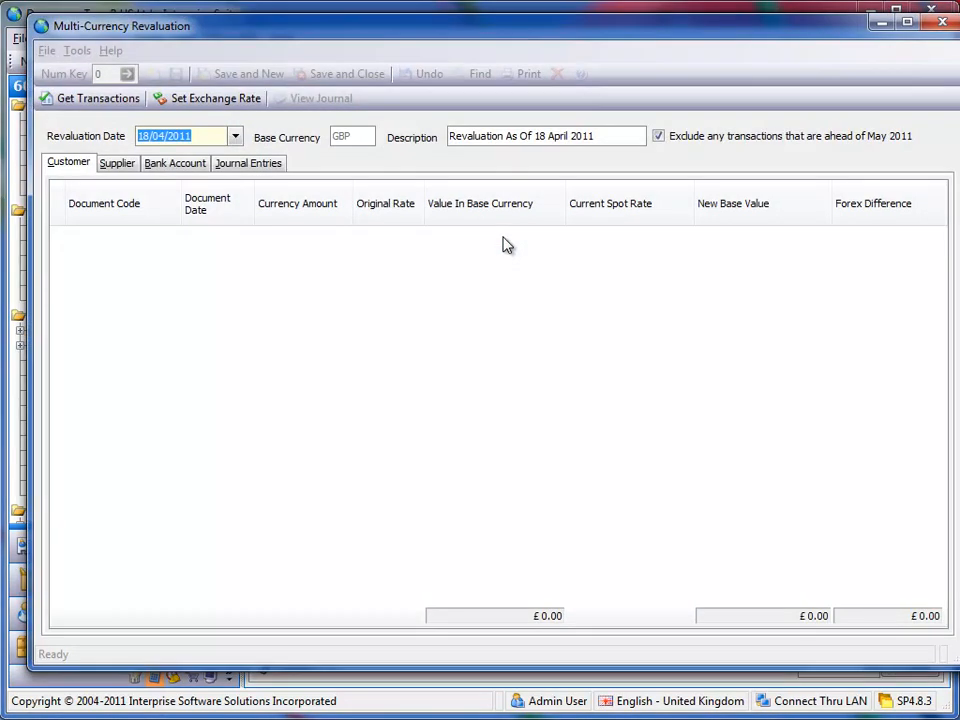
click(99, 100)
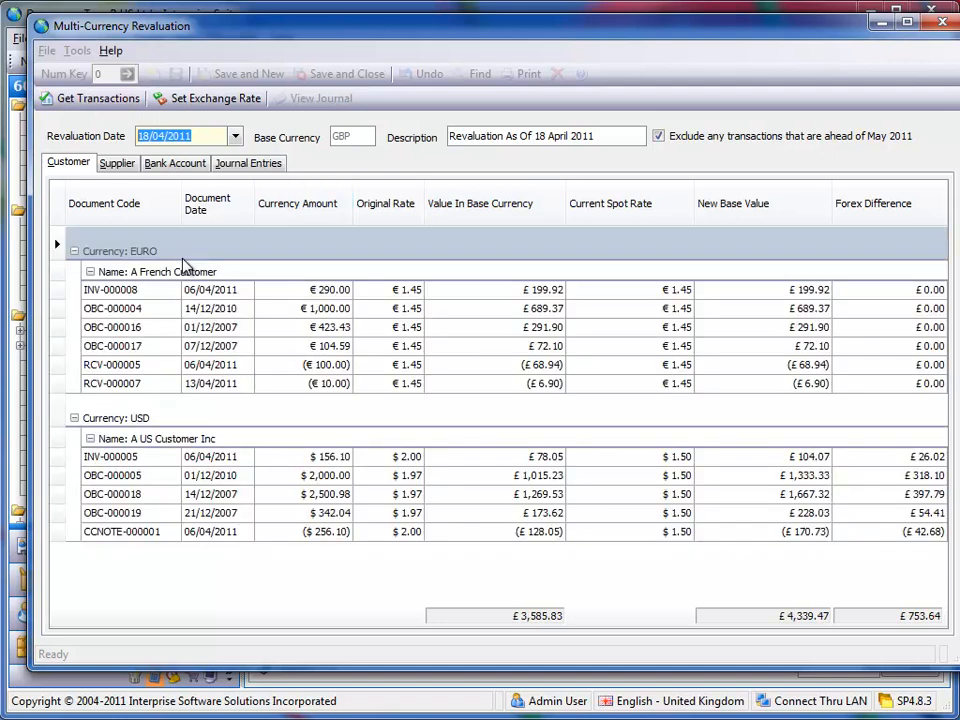
Step: Review the revaluation's bank account balances and journal entries, and close it without revaluating
click(168, 163)
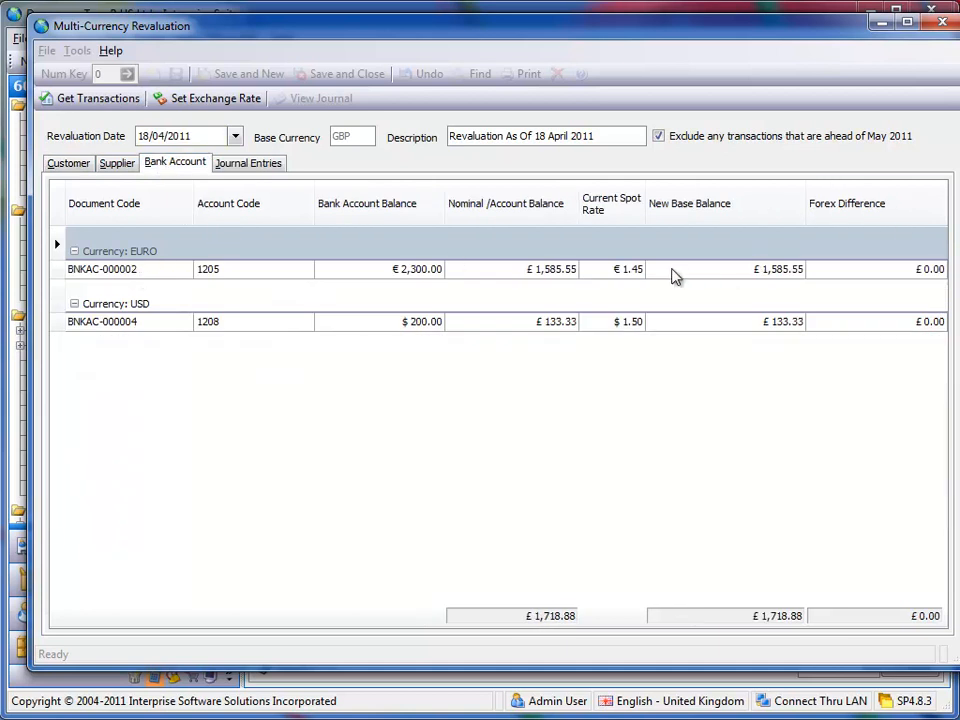
click(262, 166)
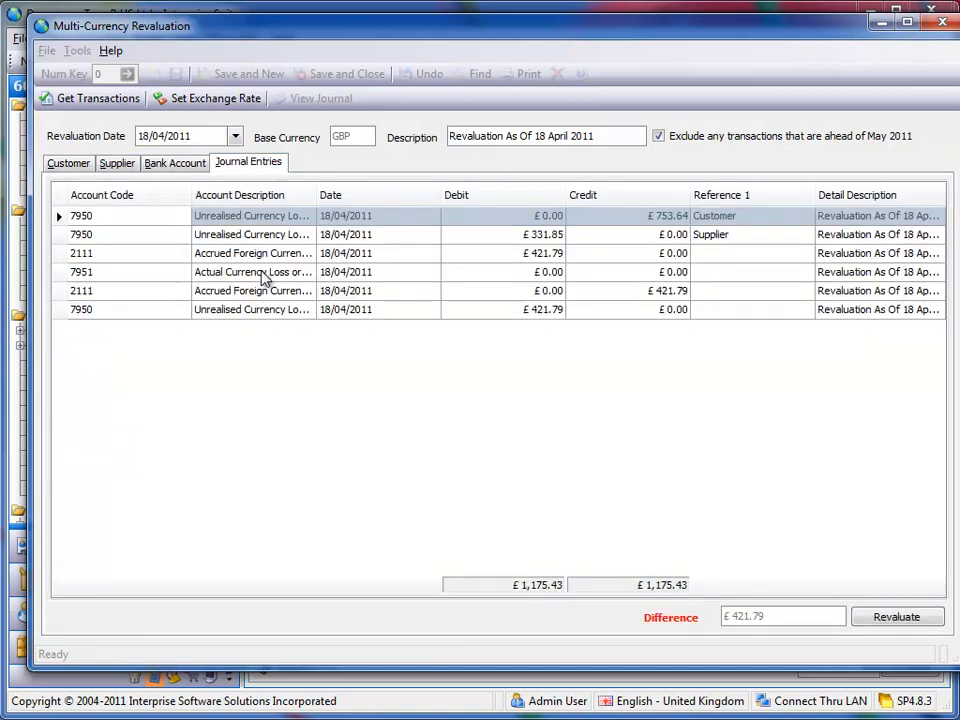
click(350, 274)
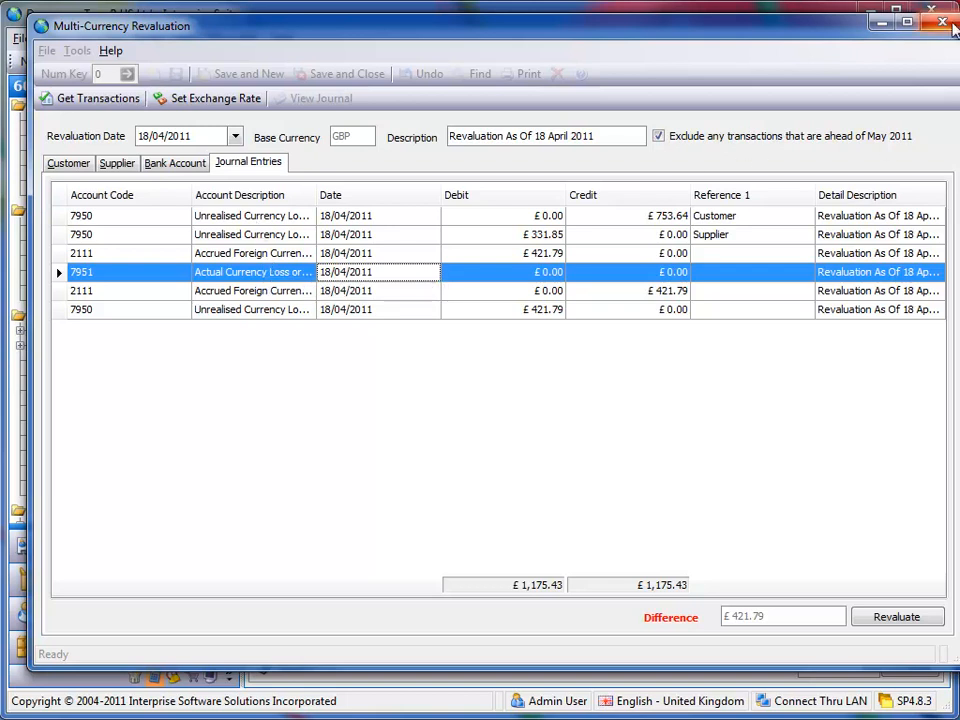
click(942, 22)
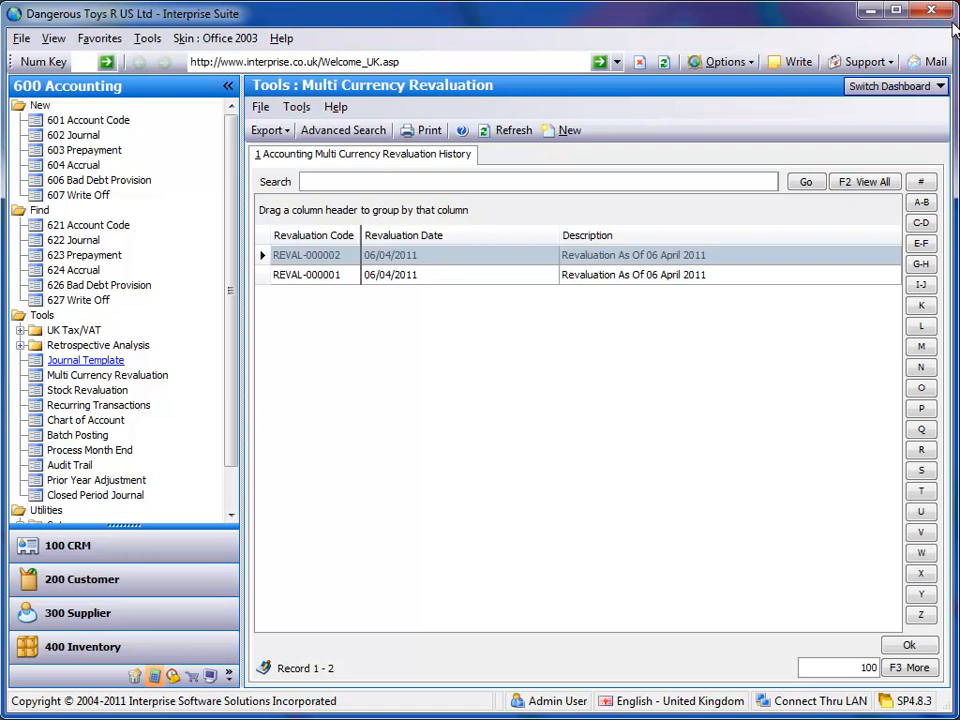
Step: Open a new stock revaluation in the accounting module, examine the stock valuation by warehouse and location, and close it
click(100, 646)
click(156, 676)
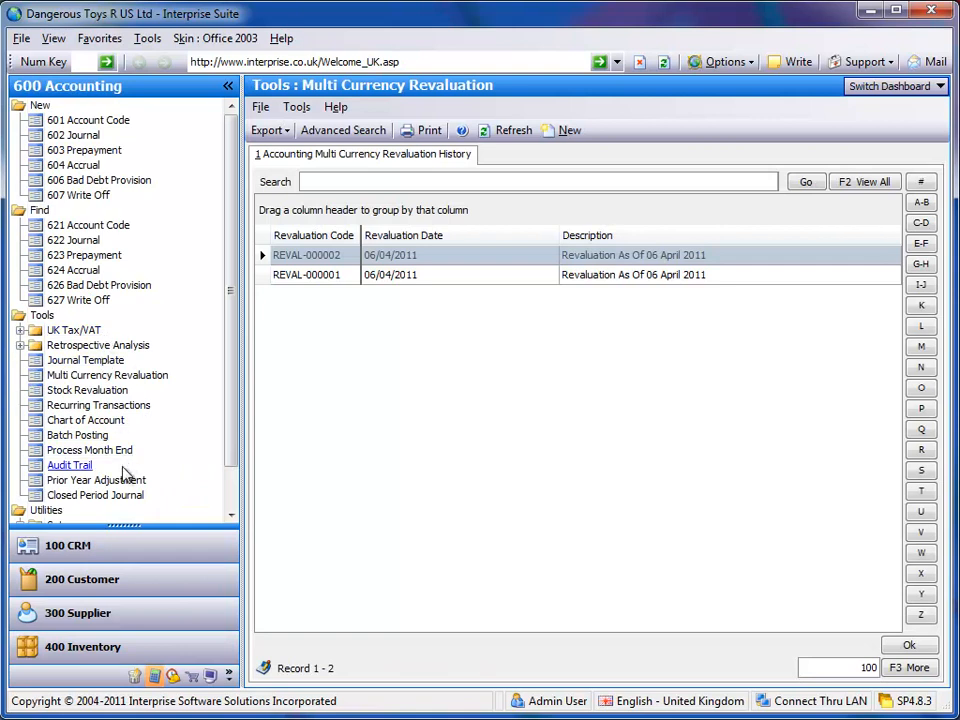
click(100, 390)
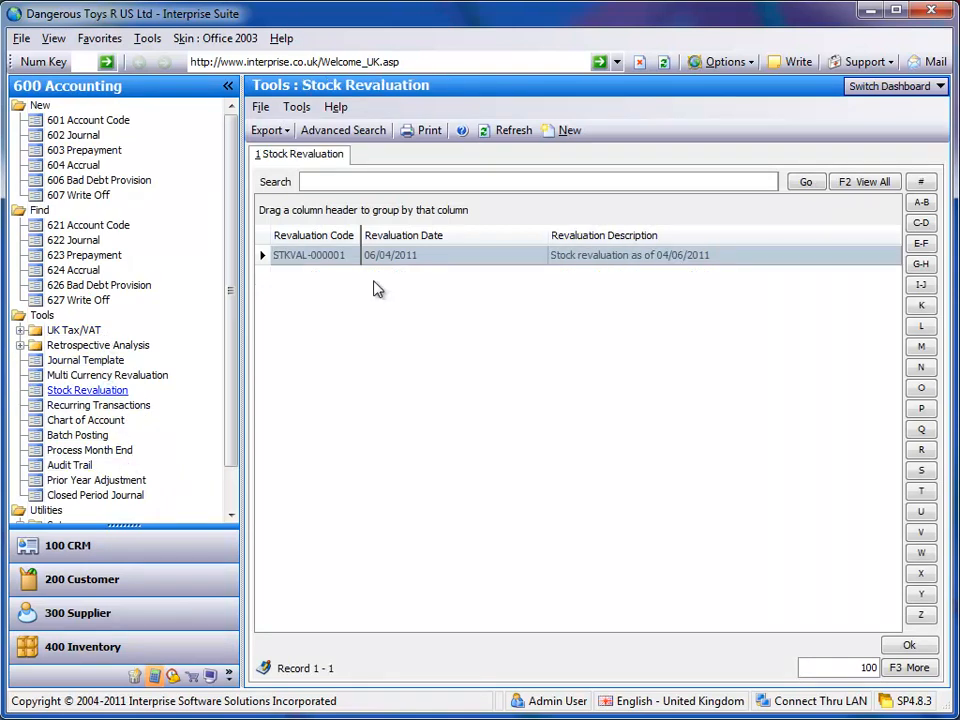
click(563, 131)
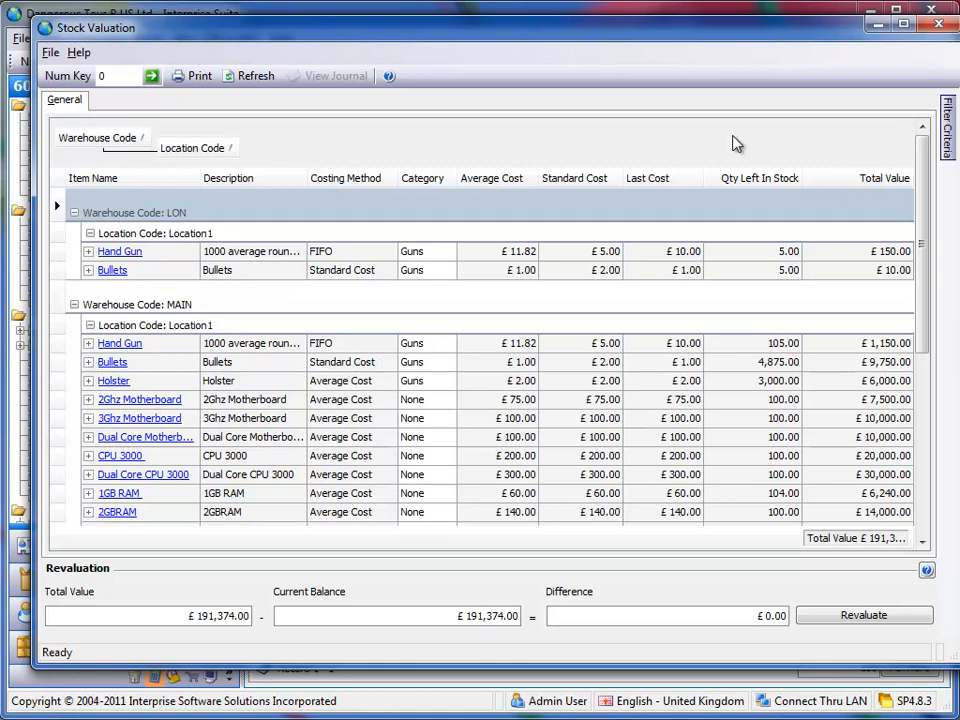
click(937, 23)
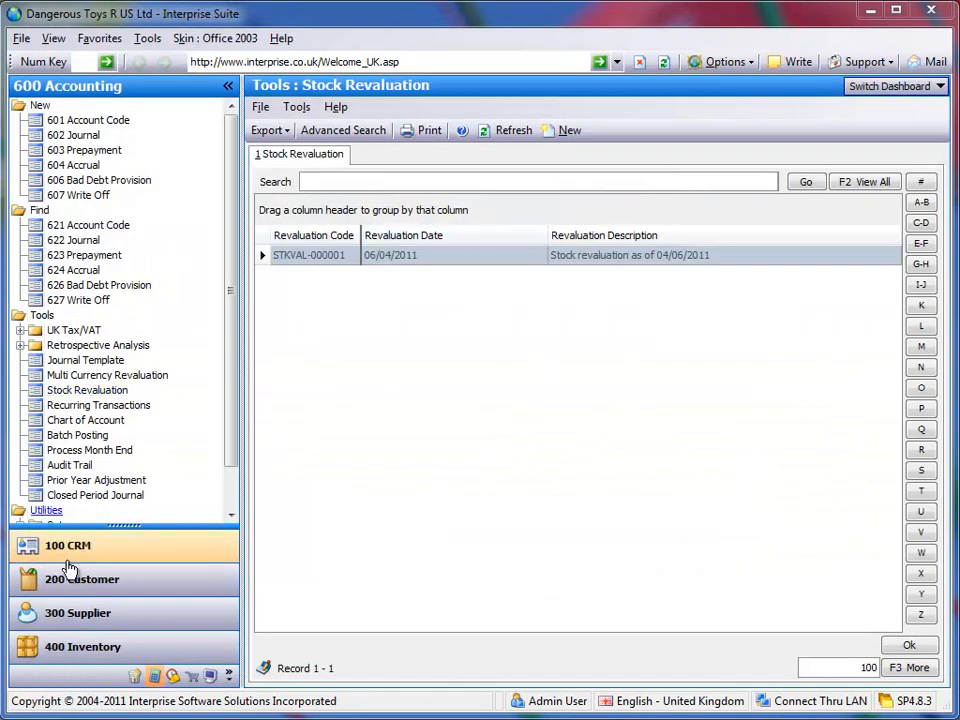
Step: Open the 100 Frame inventory item and examine its monthly sales analysis charts by quantity and by amount
click(60, 646)
click(78, 241)
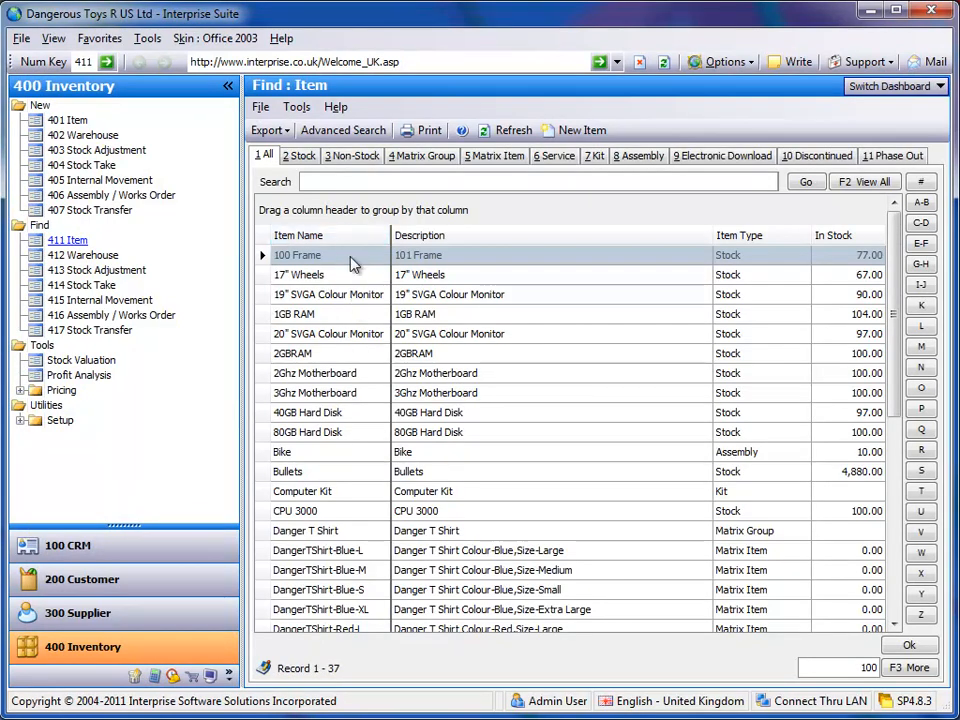
click(353, 262)
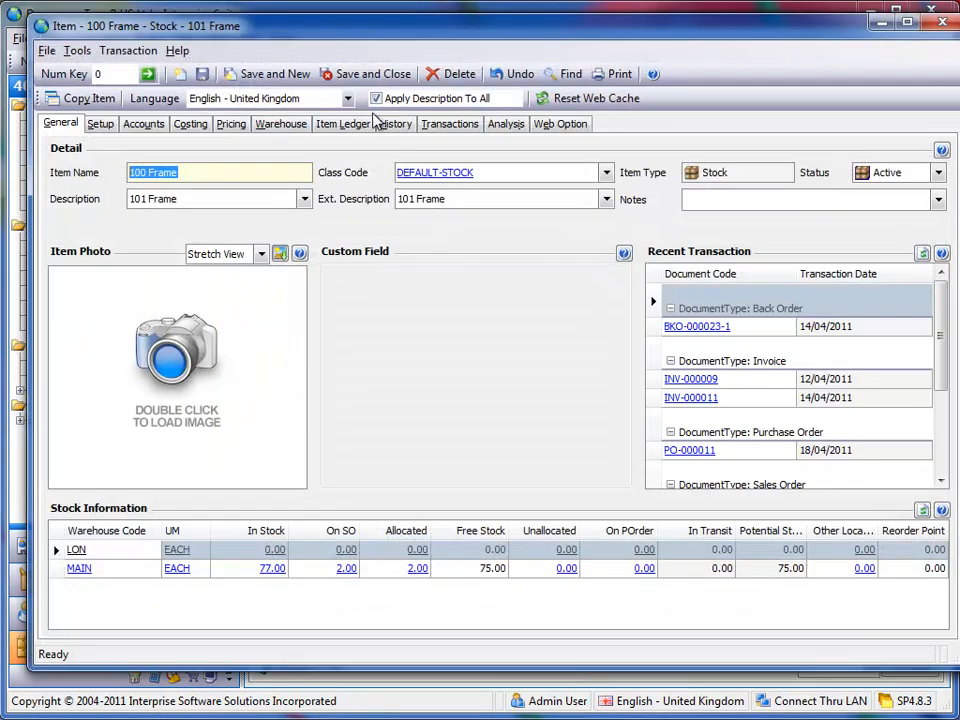
click(506, 123)
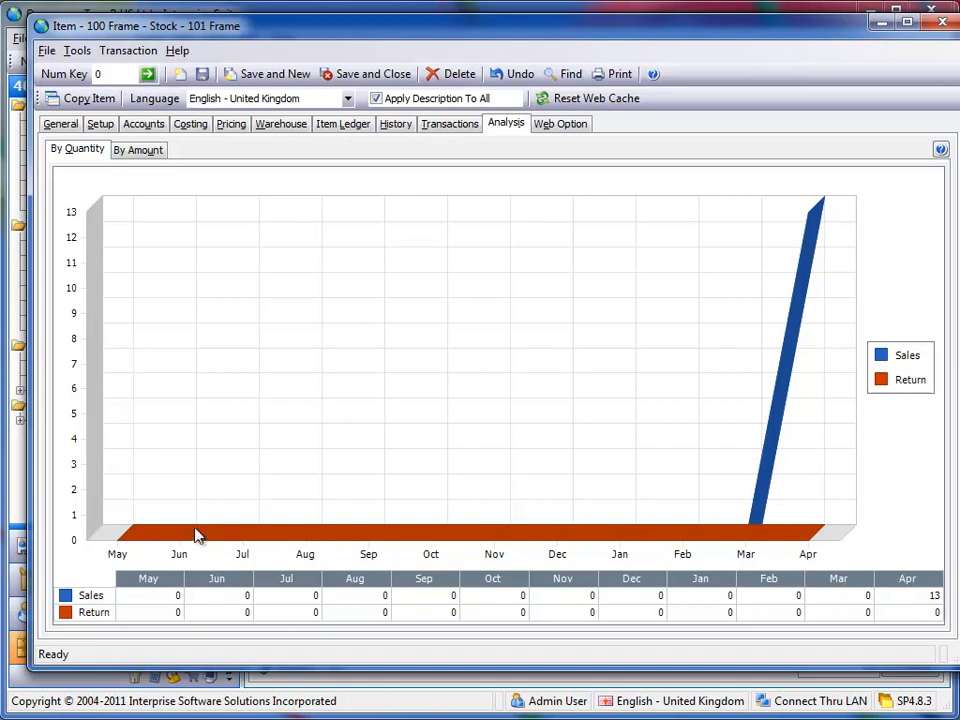
click(140, 151)
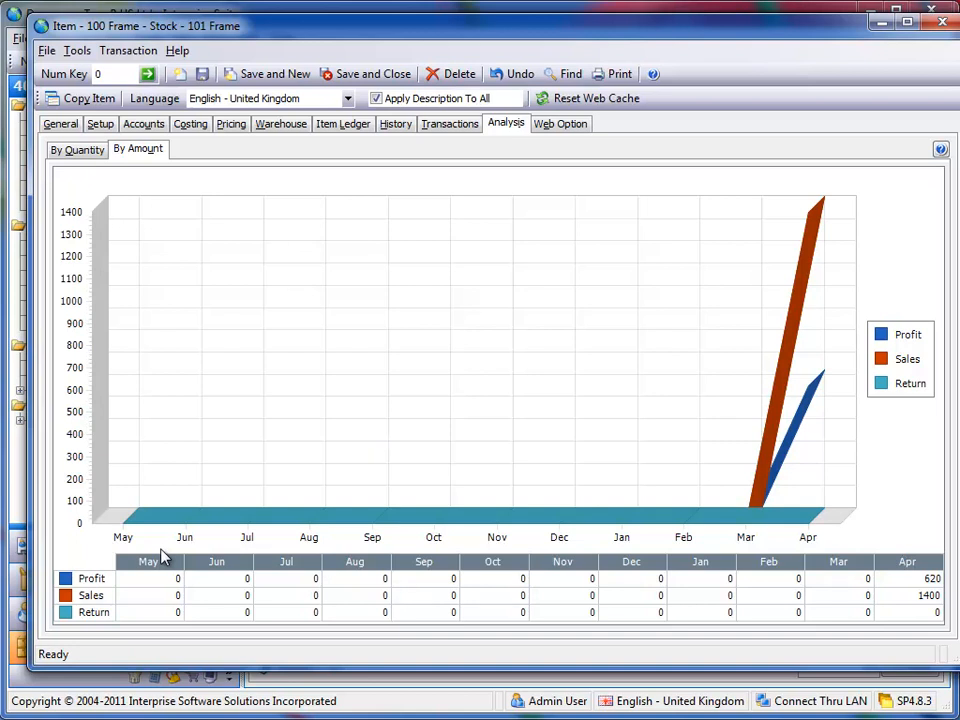
Step: Examine the sales order stock detail of the 100 Frame item in the MAIN warehouse and close it
click(59, 125)
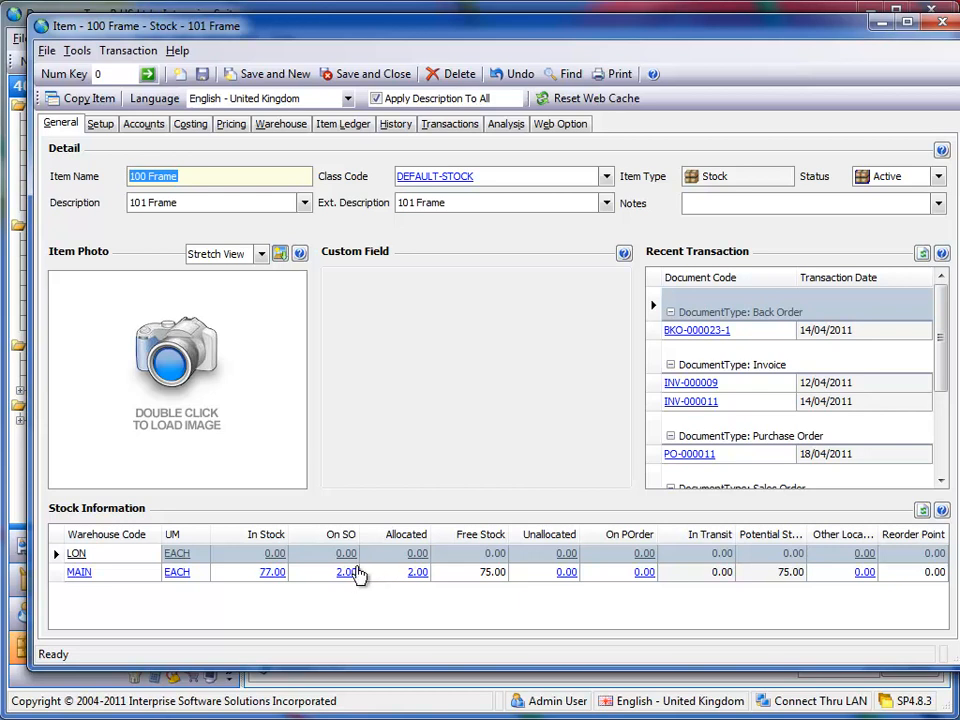
click(346, 574)
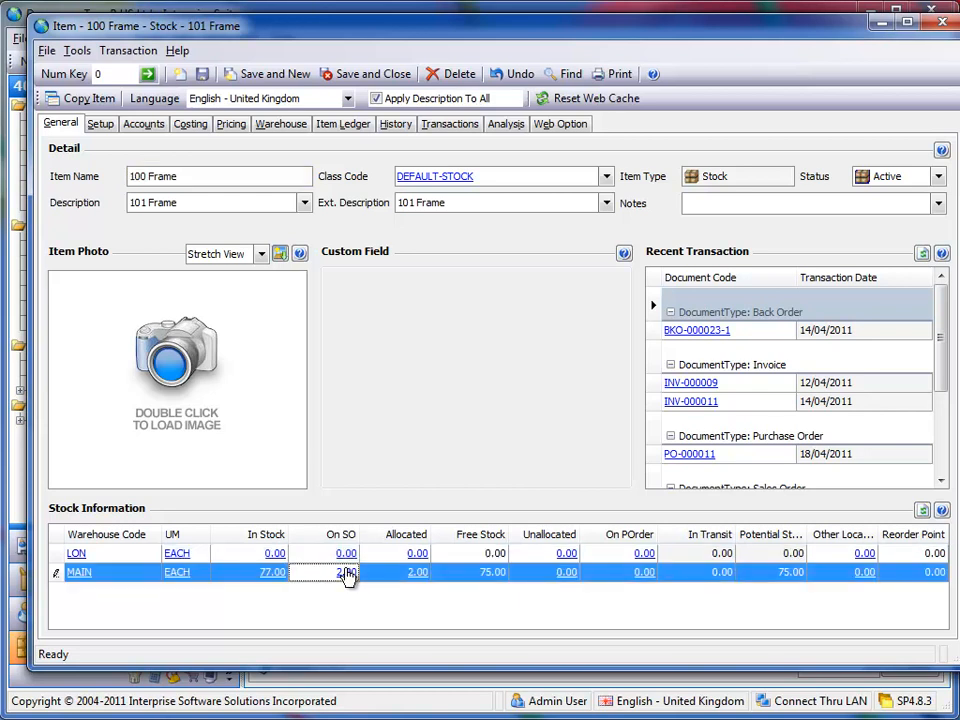
click(346, 574)
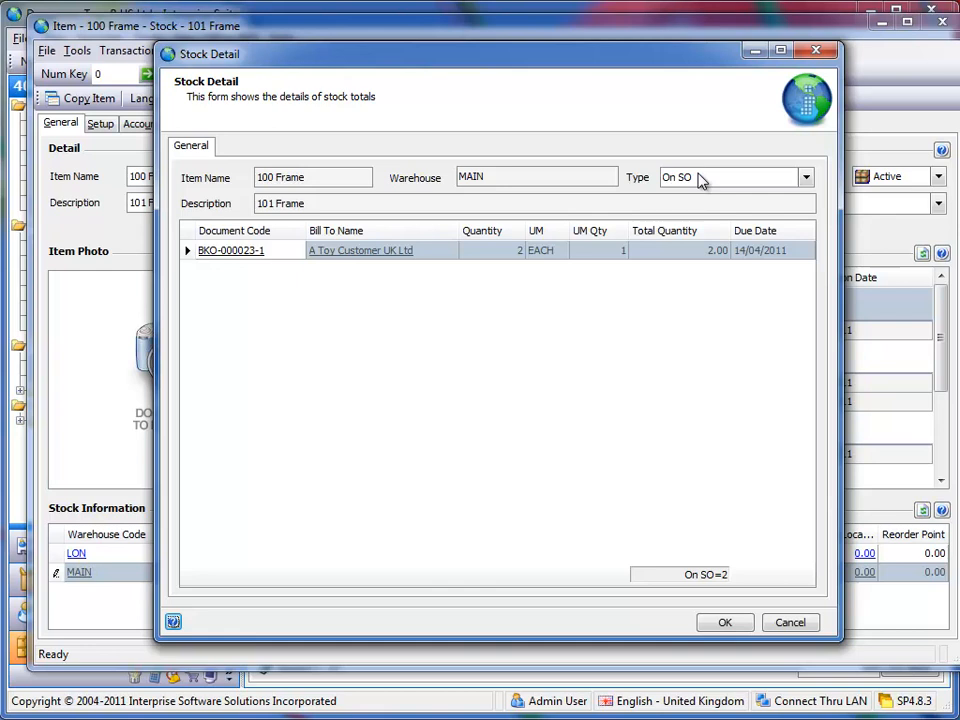
click(787, 625)
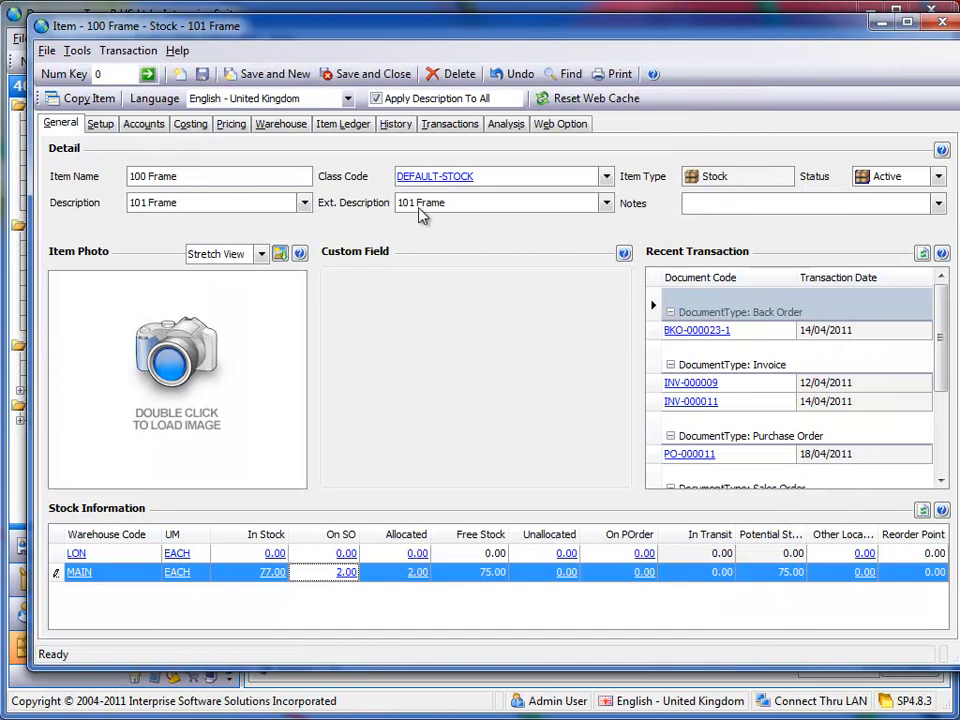
Step: Review the average cost history of the 100 Frame item and close the item
click(187, 123)
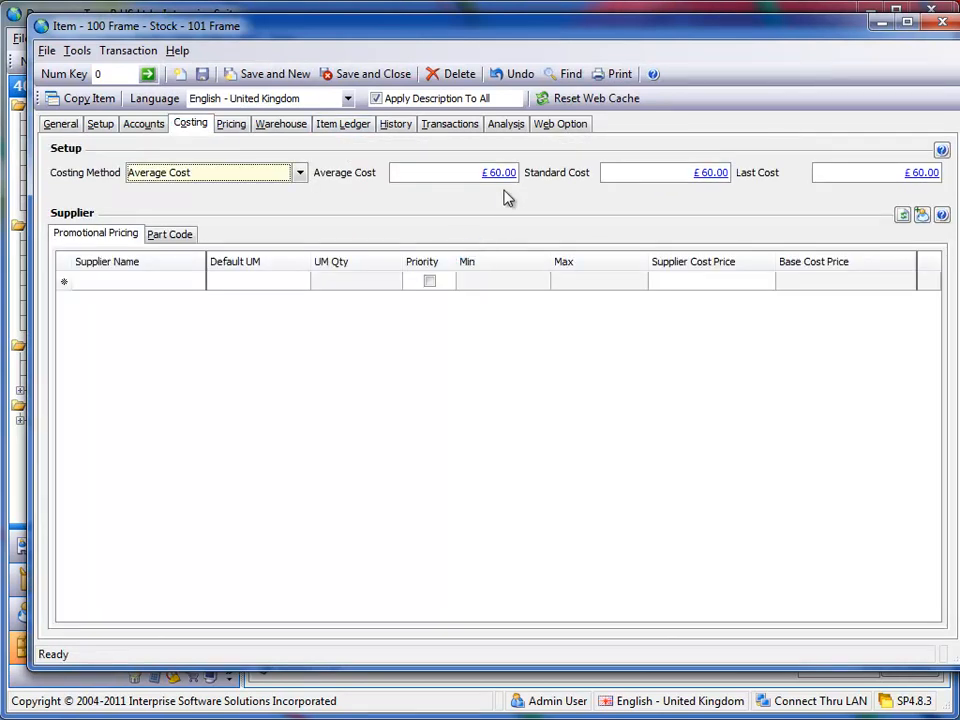
click(508, 180)
click(508, 180)
click(829, 607)
click(941, 21)
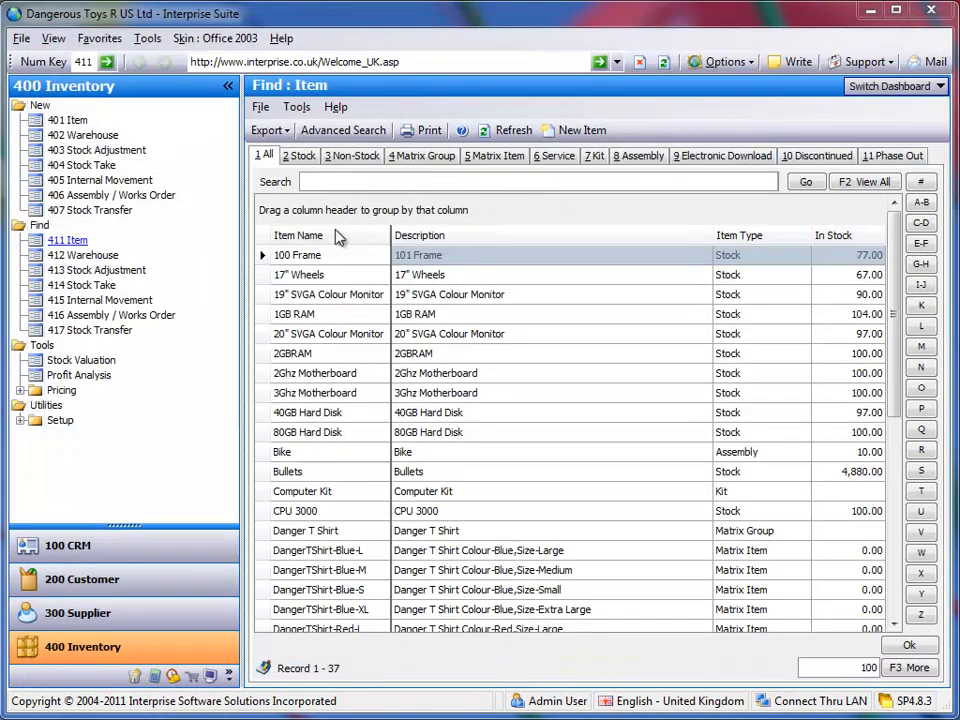
Step: Find the purchase invoice from A French Supplier in the supplier module and open its Bullets item record
click(81, 612)
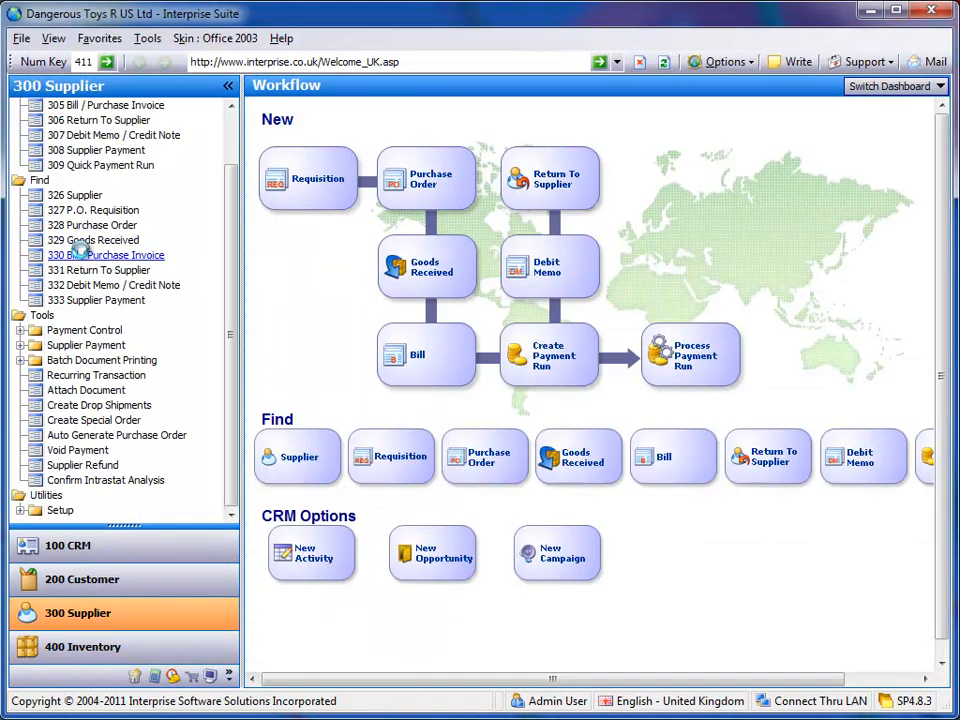
click(92, 255)
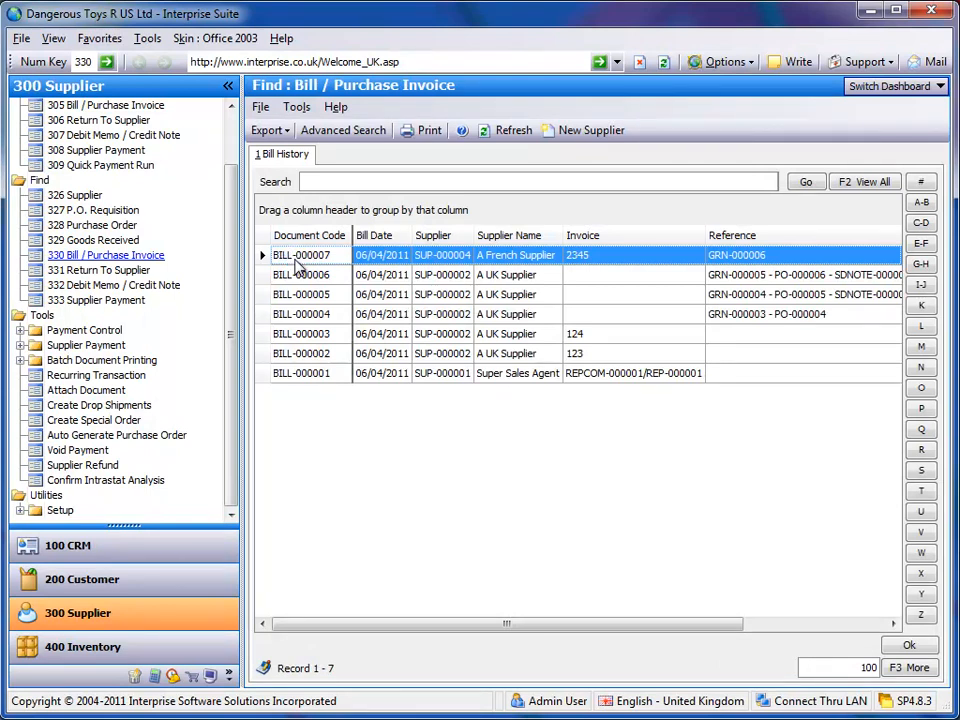
double_click(296, 257)
click(89, 394)
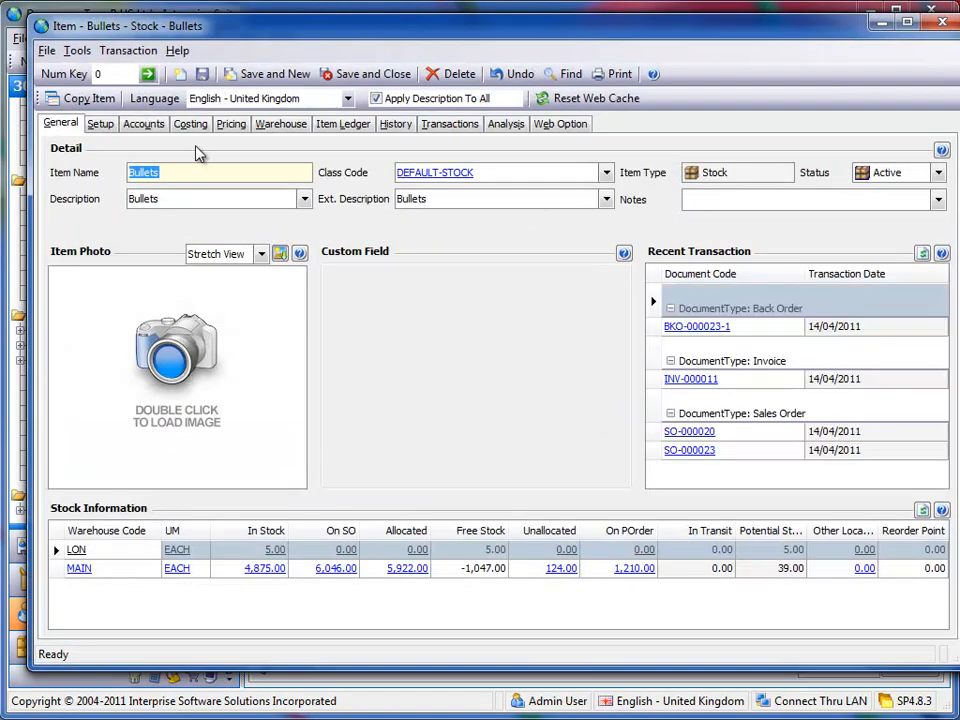
Step: Reset the average cost of the Bullets item to £1.10 without clearing the cost history
click(192, 124)
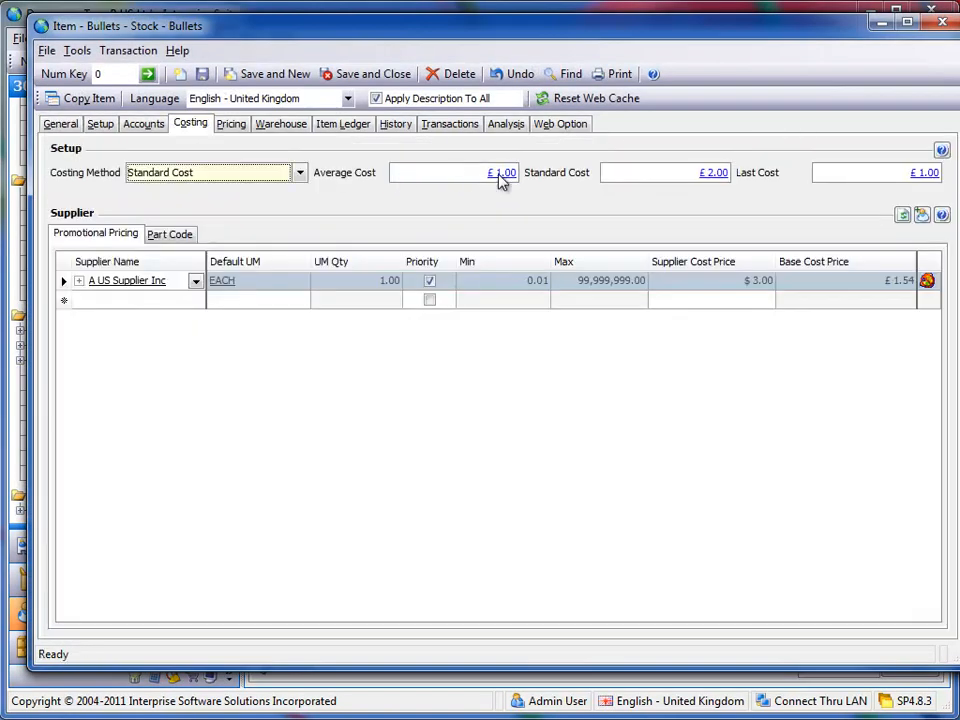
click(503, 175)
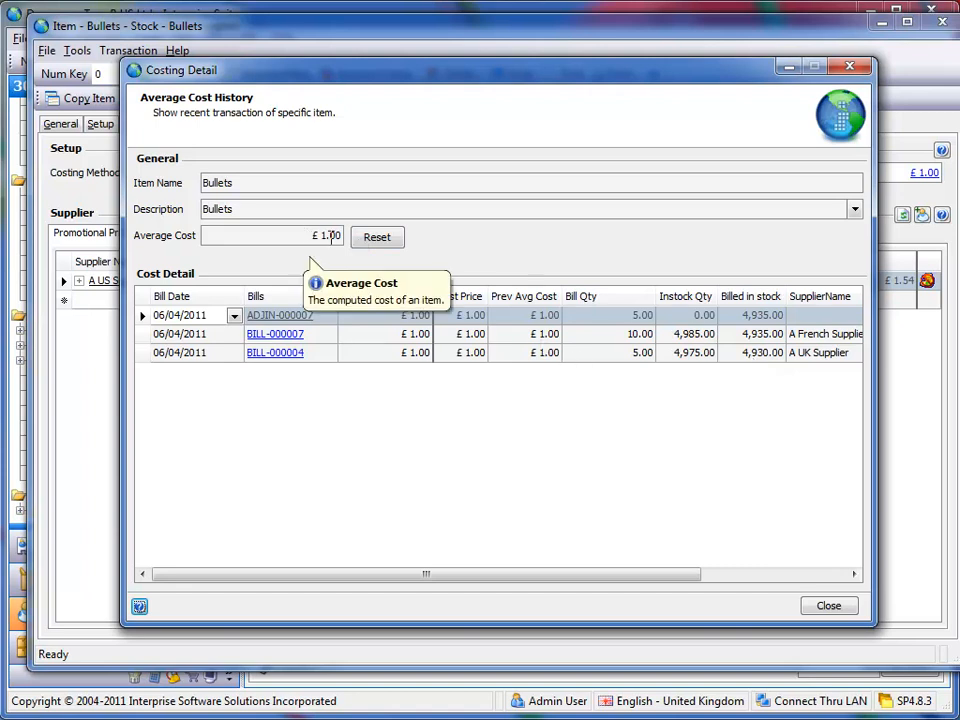
click(395, 244)
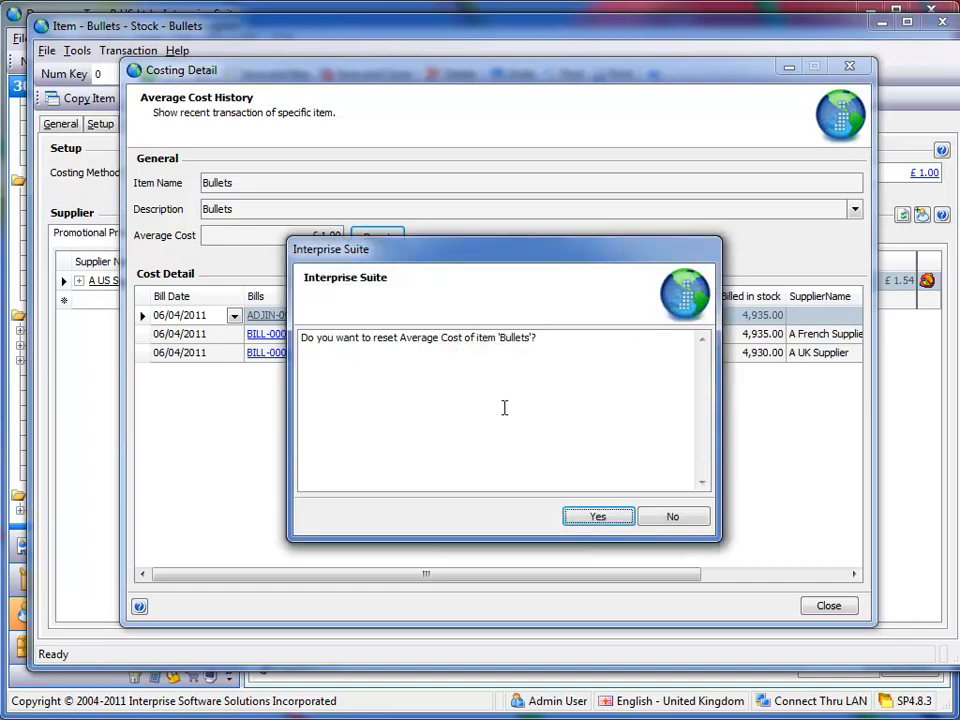
click(612, 516)
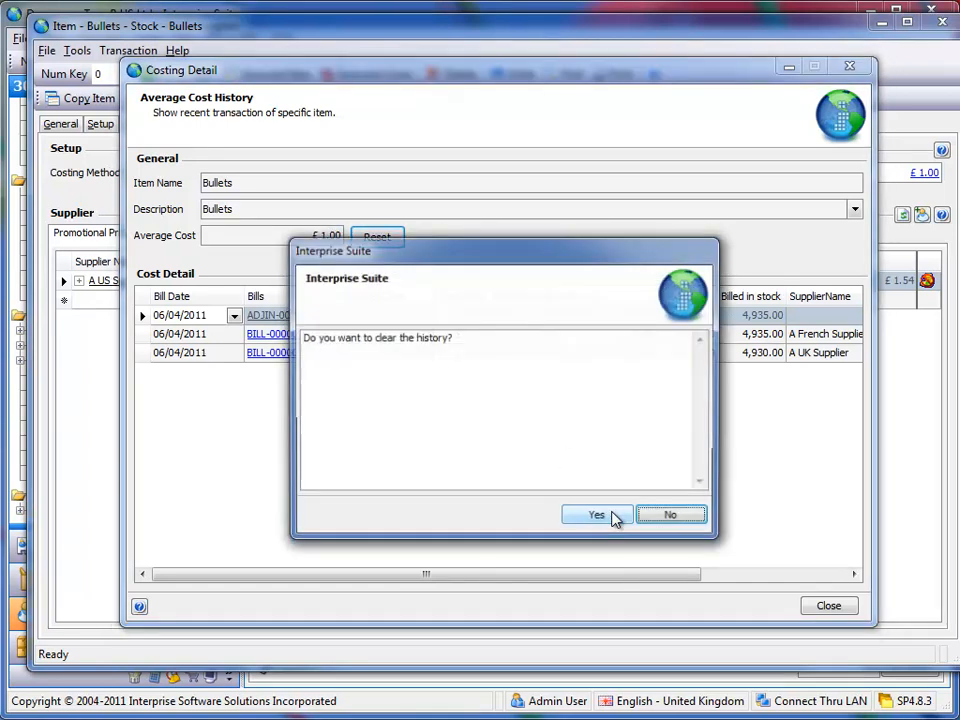
click(674, 517)
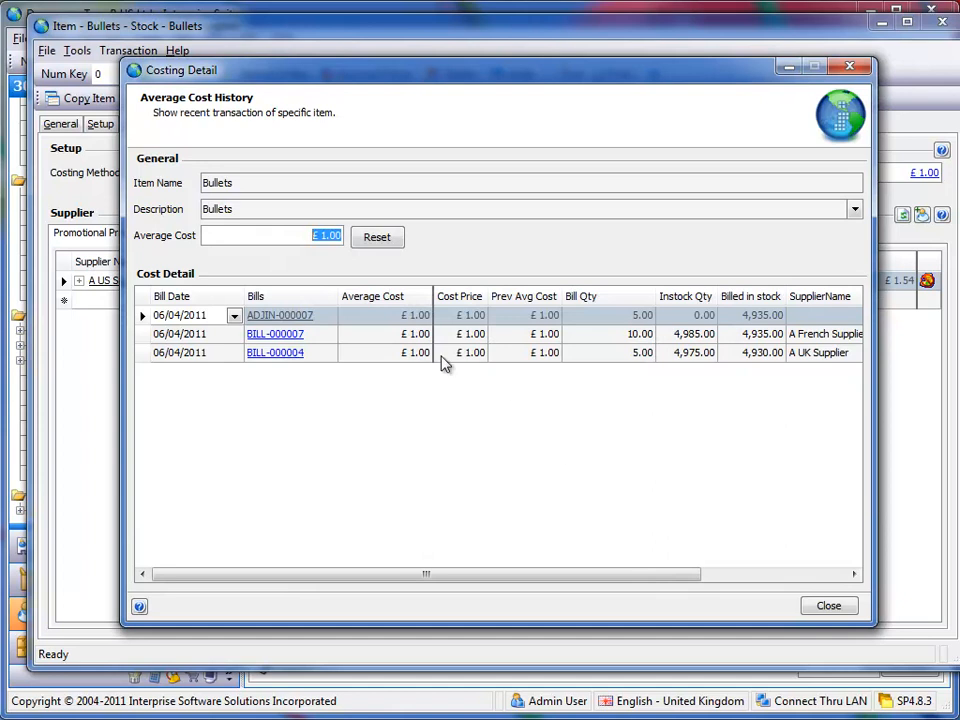
text(1.10)
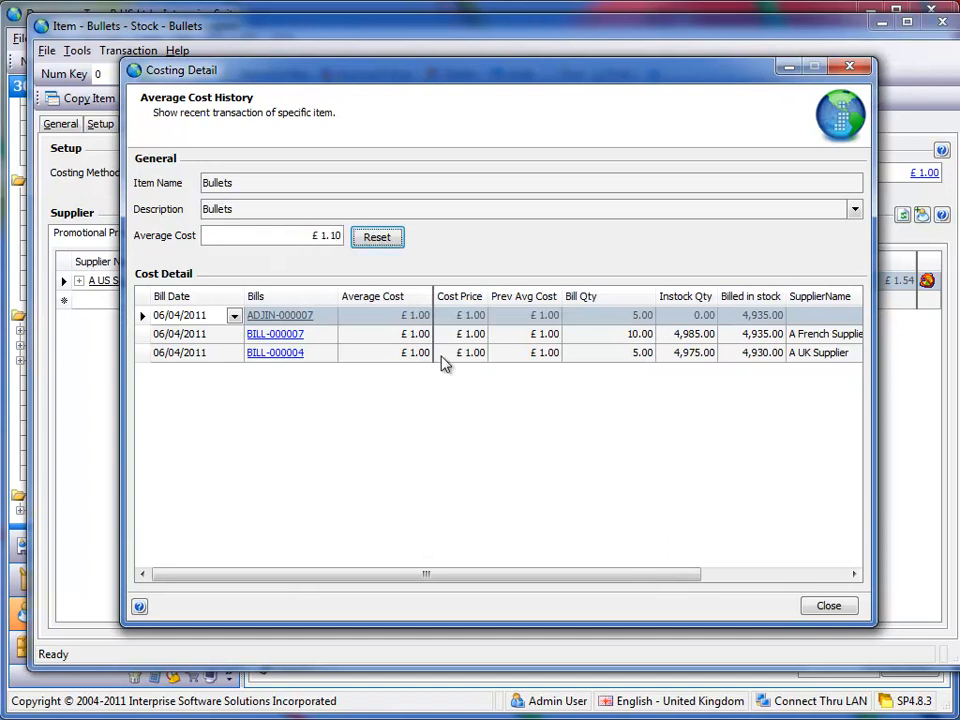
click(825, 606)
click(524, 515)
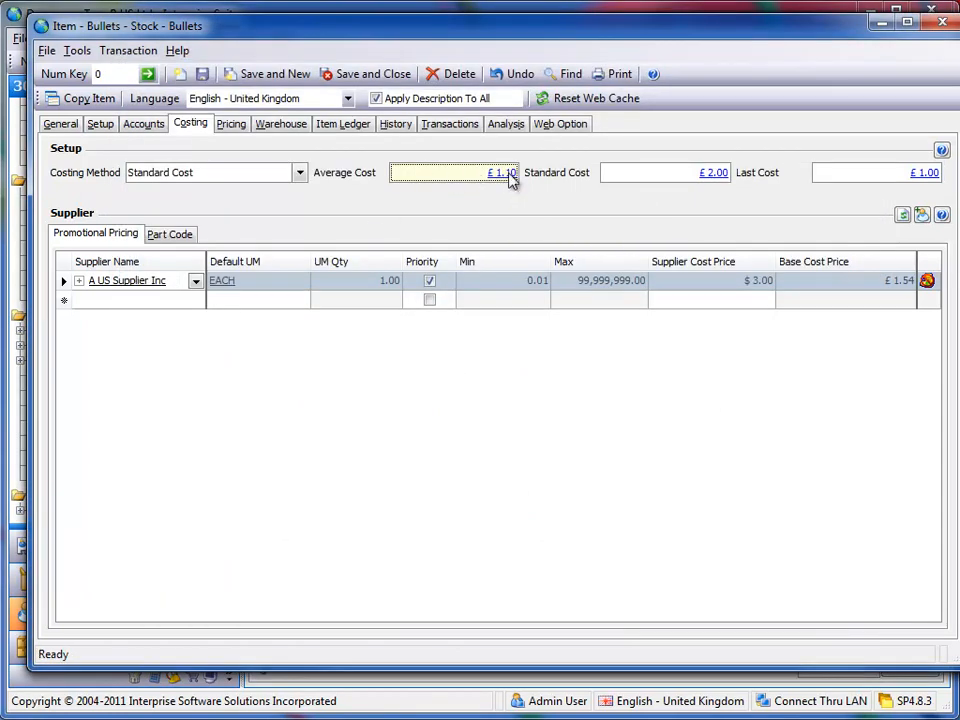
Step: Examine the average cost history of the Bullets item, including the supplier code of each entry, and close it
click(508, 176)
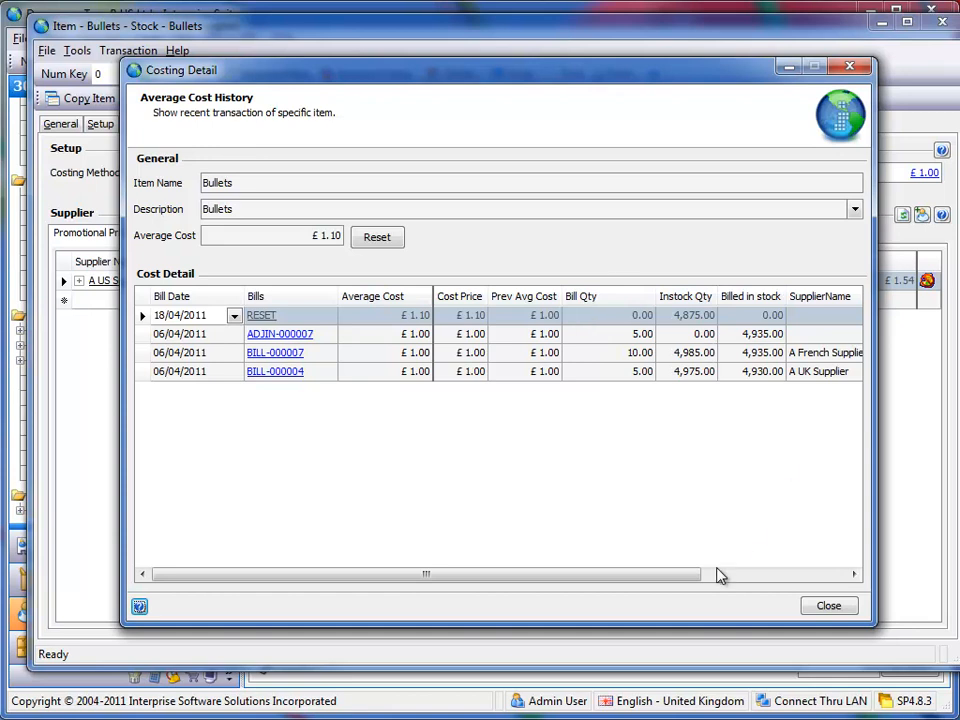
drag(696, 576, 840, 590)
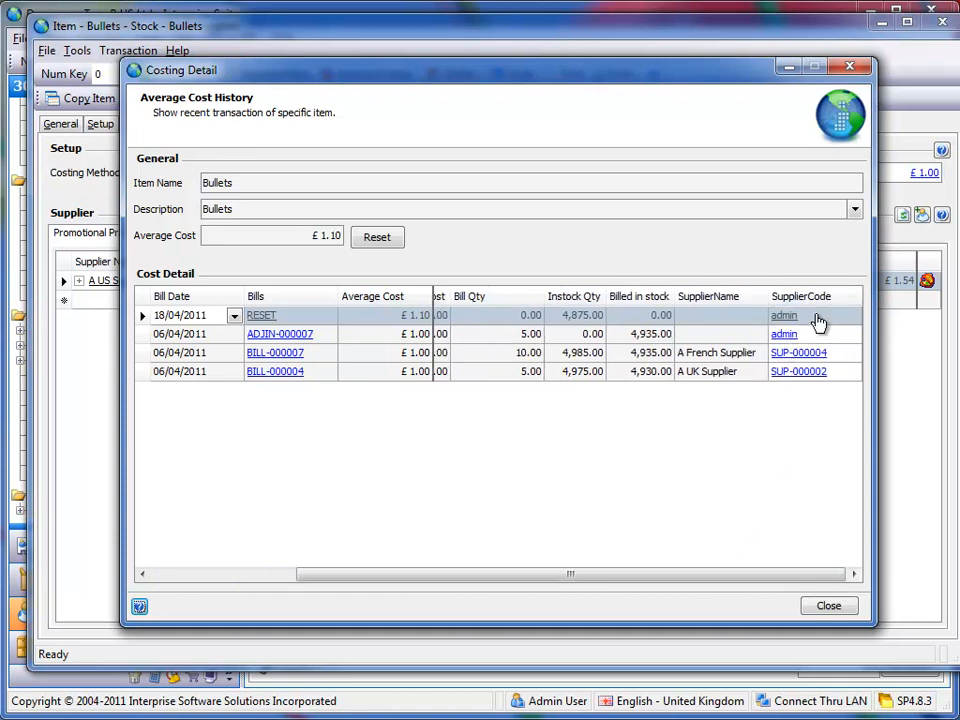
drag(626, 574, 480, 575)
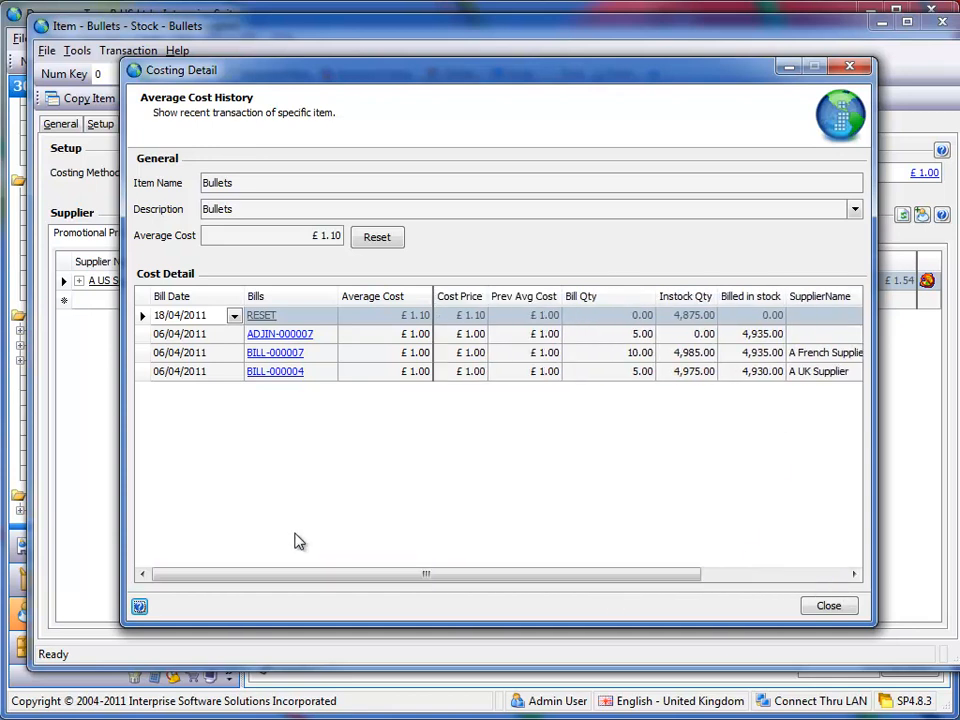
click(850, 67)
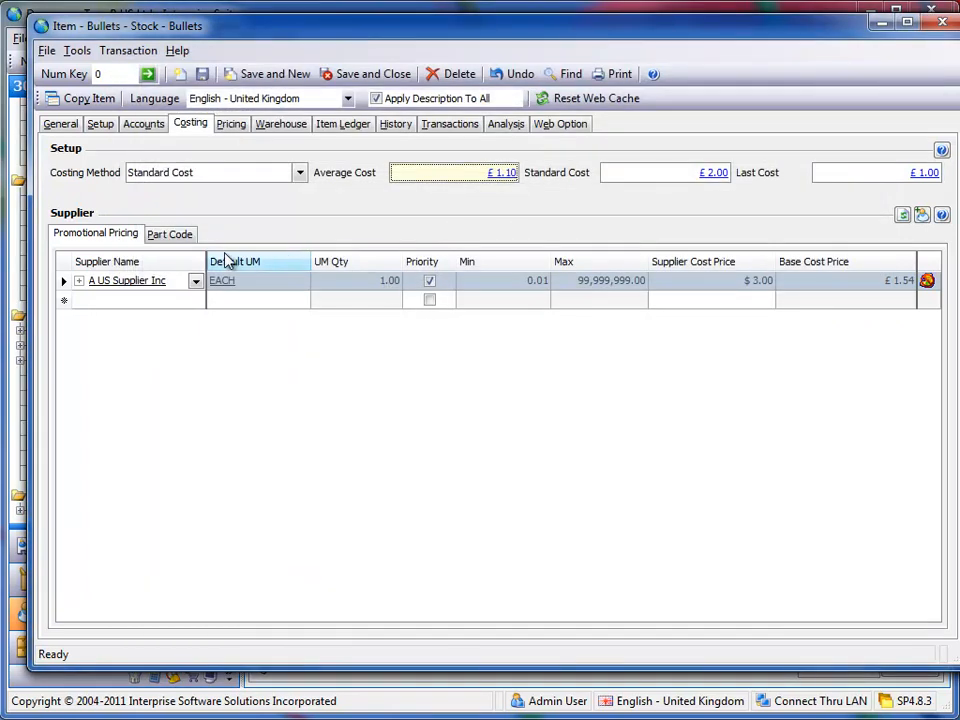
Step: Add Bits And Bobs as a supplier of the Bullets item and save the item
click(122, 301)
click(195, 300)
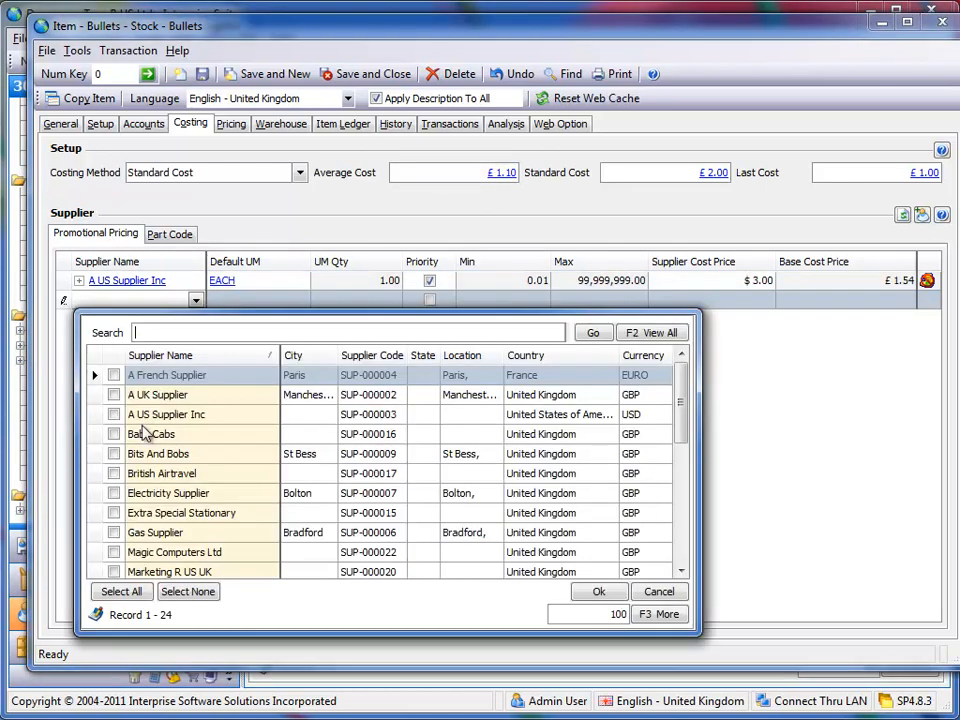
click(113, 454)
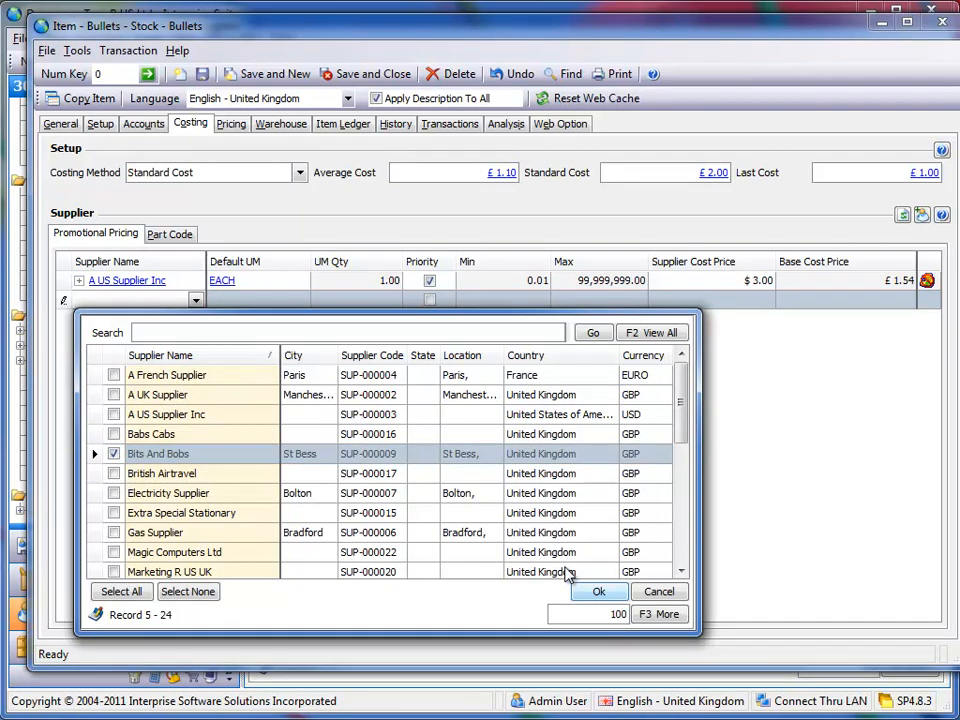
click(596, 590)
click(202, 74)
Step: Review the supplier part codes of the Bullets item and the unit measures and quantity price breaks for Bits And Bobs
click(170, 236)
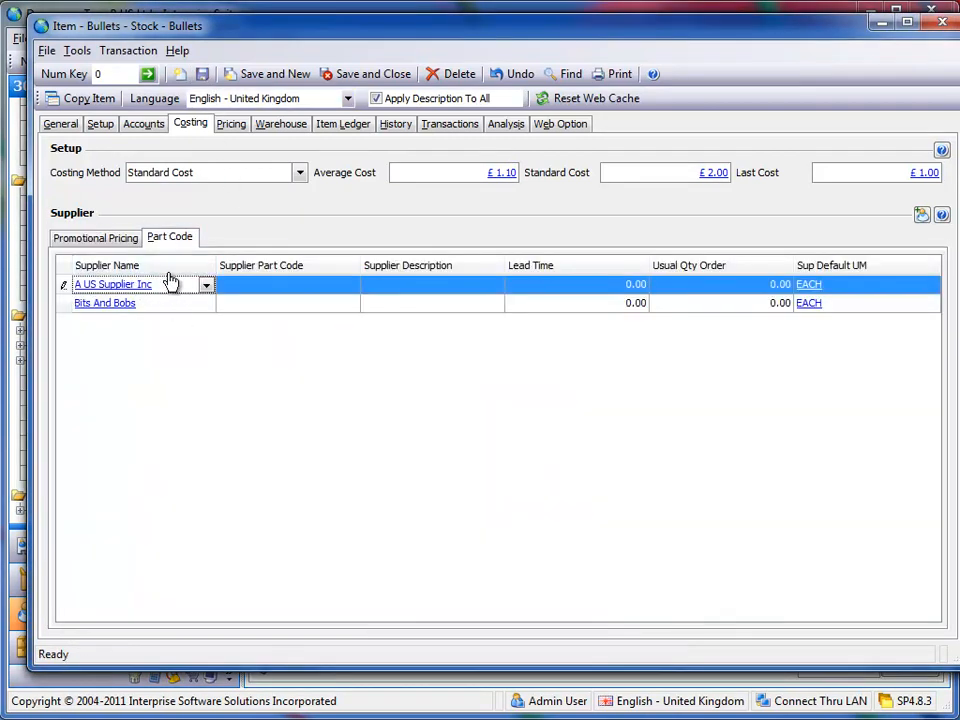
click(164, 334)
click(124, 240)
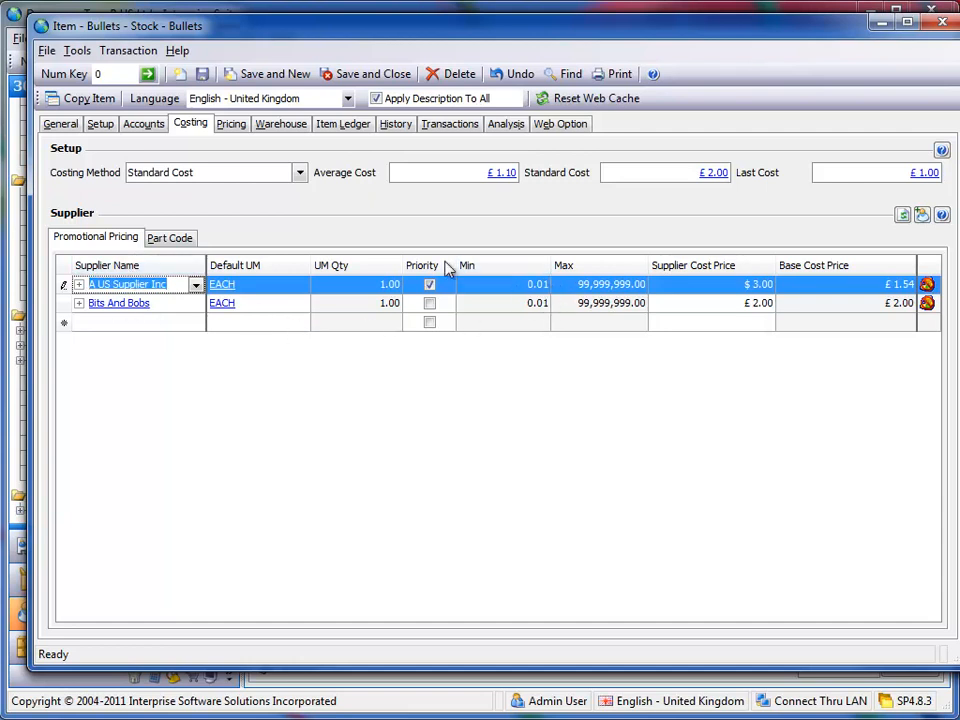
click(79, 303)
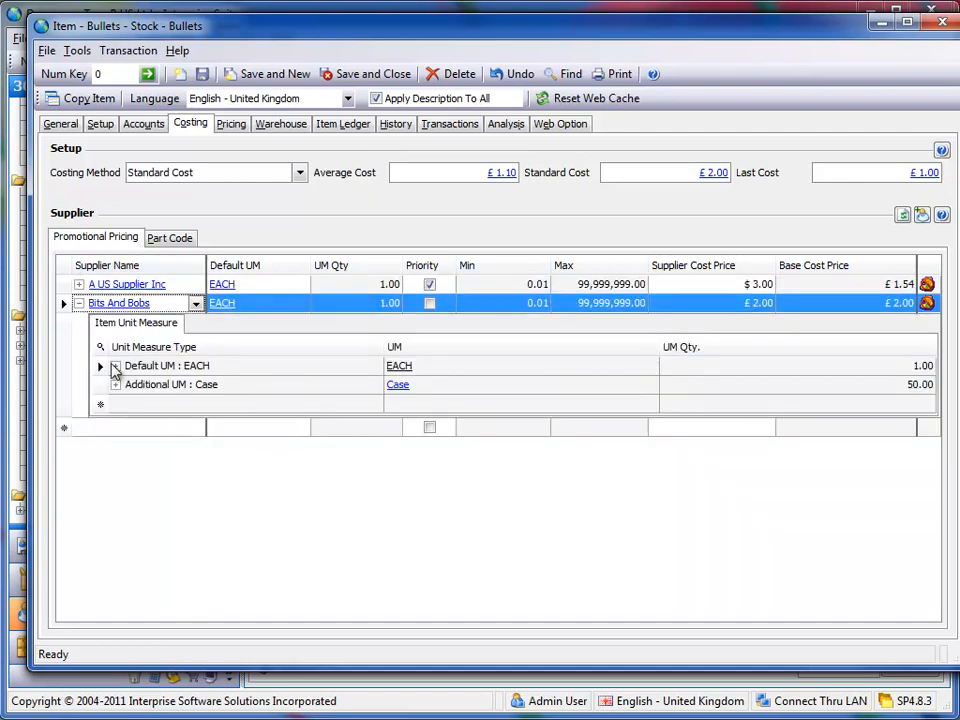
click(115, 366)
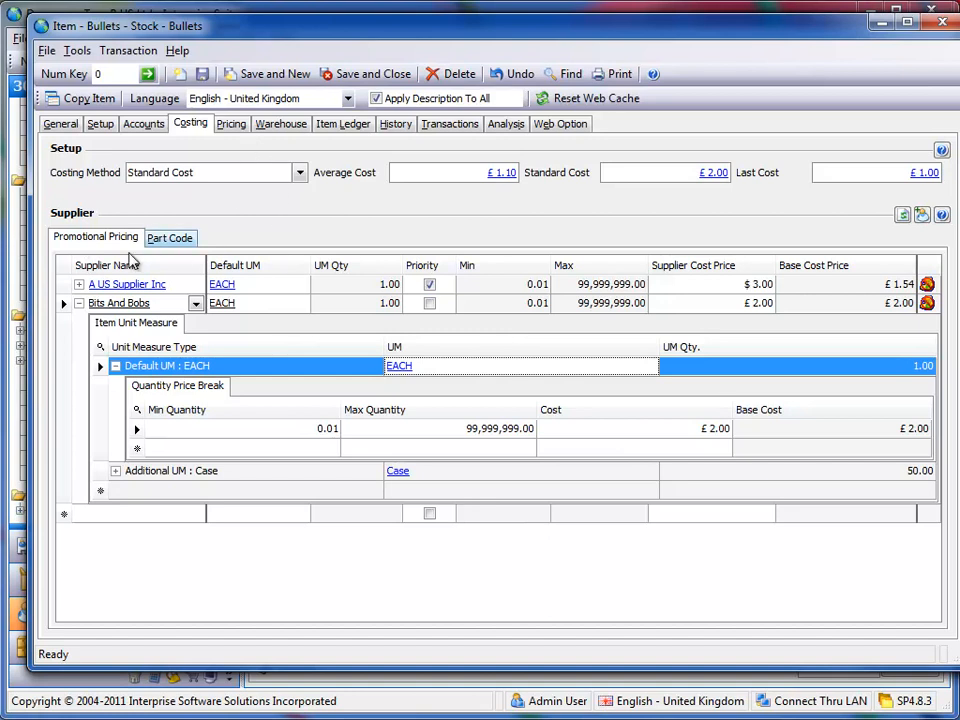
click(79, 303)
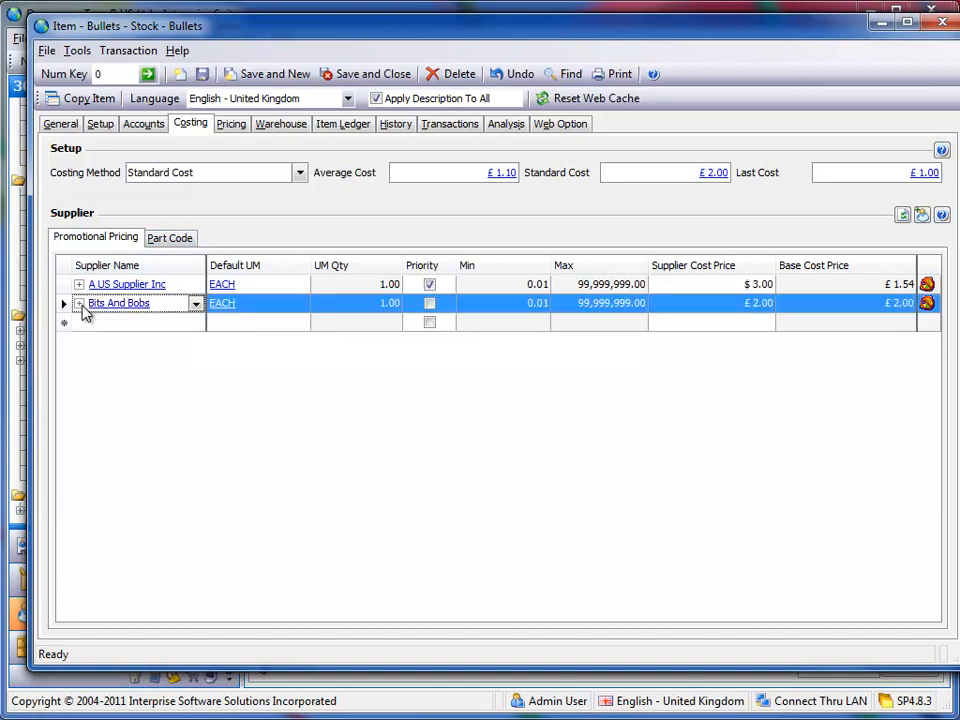
Step: Examine the ledger, inventory transactions and history of the Bullets item, and close the item and its bill
click(345, 125)
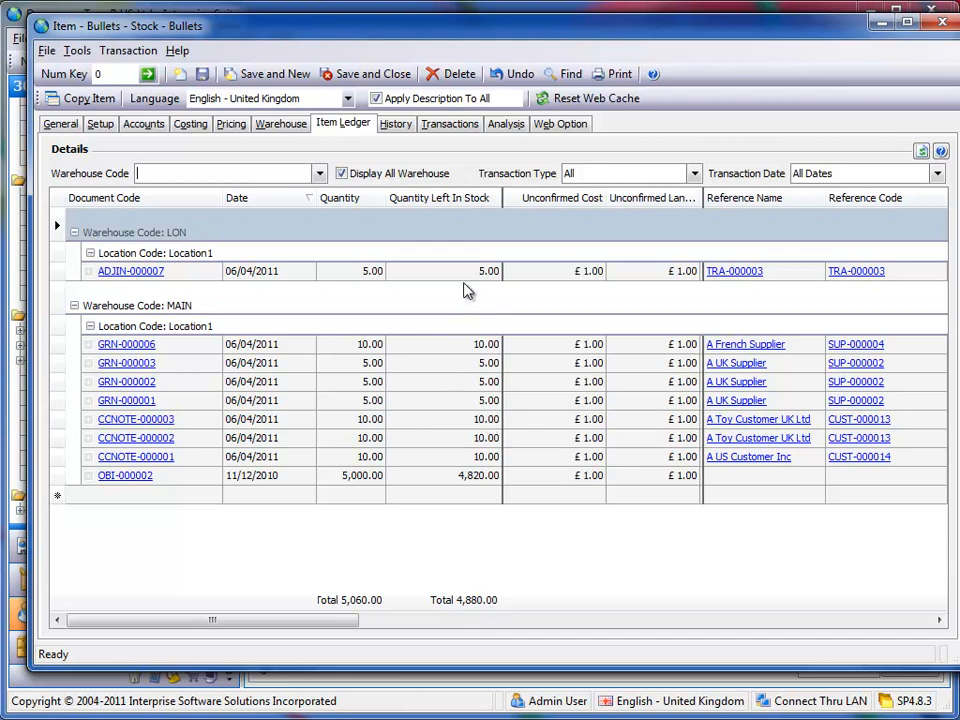
click(443, 131)
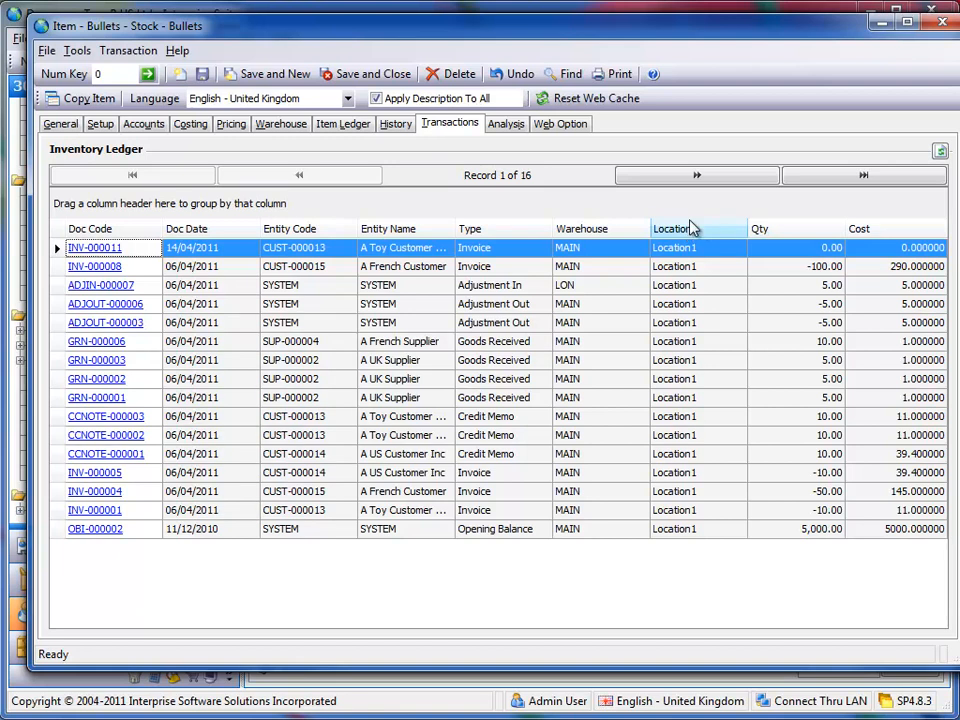
click(396, 124)
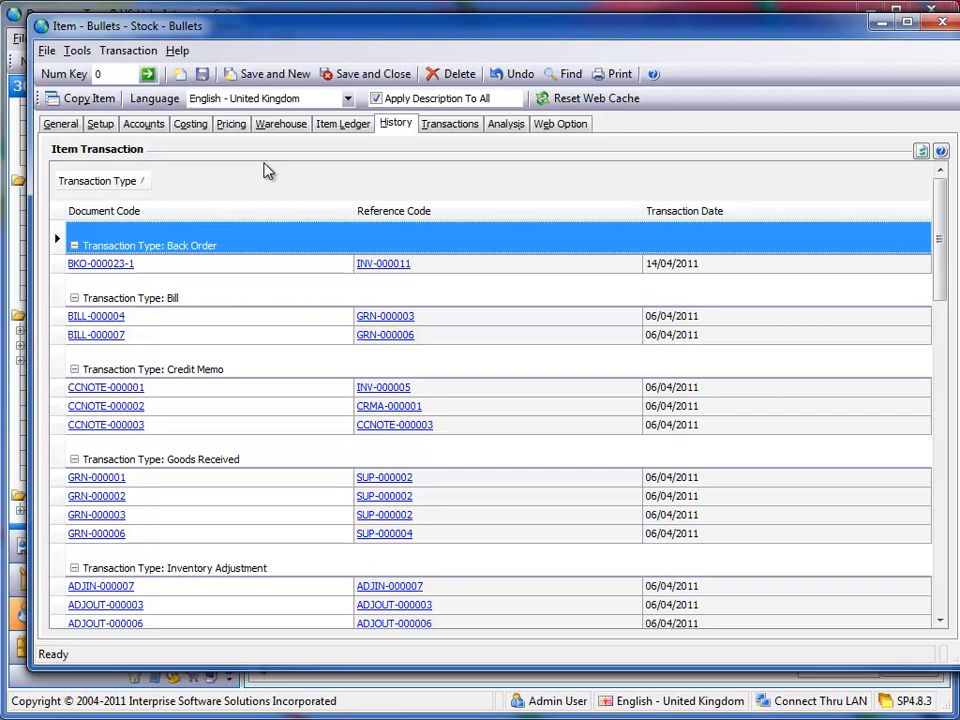
click(930, 23)
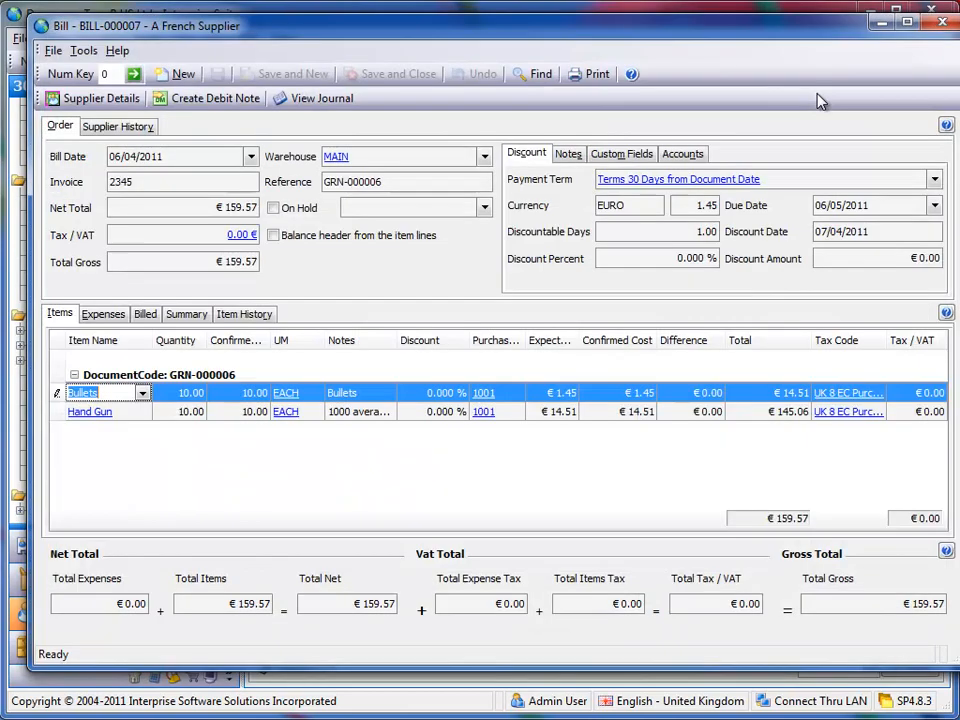
click(944, 23)
Step: Start a new stock take for the MAIN warehouse in the inventory module and include Location1
click(105, 645)
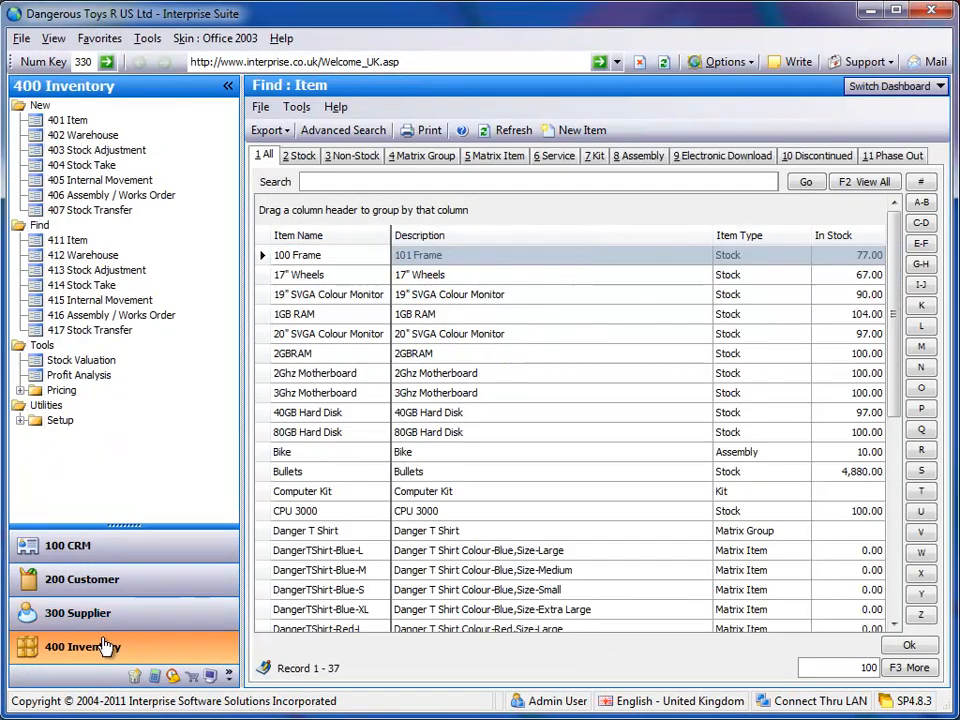
click(86, 166)
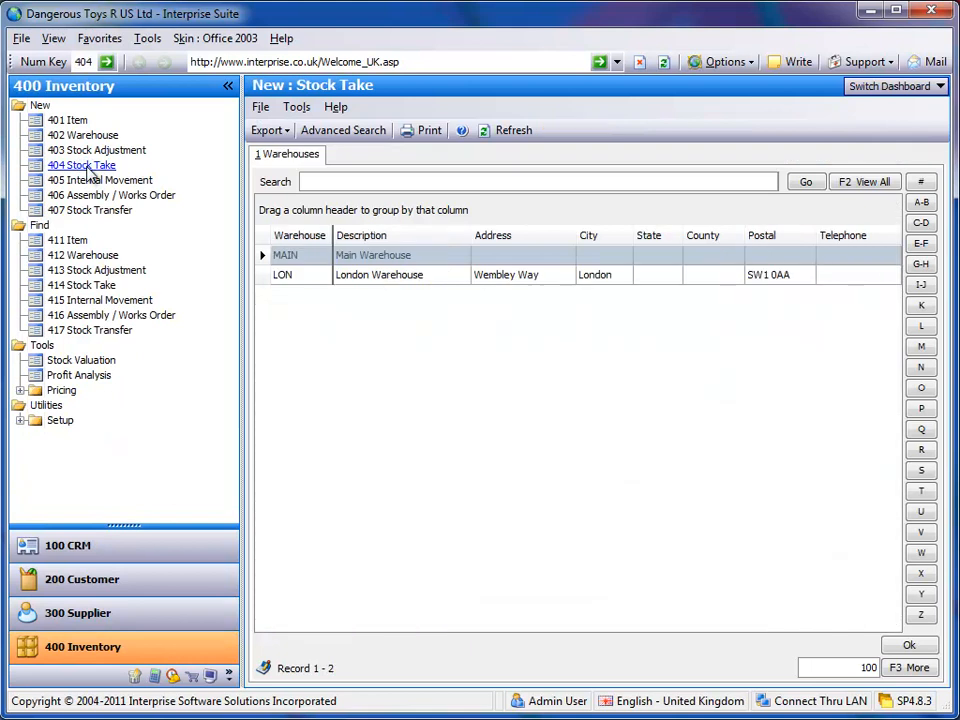
double_click(303, 258)
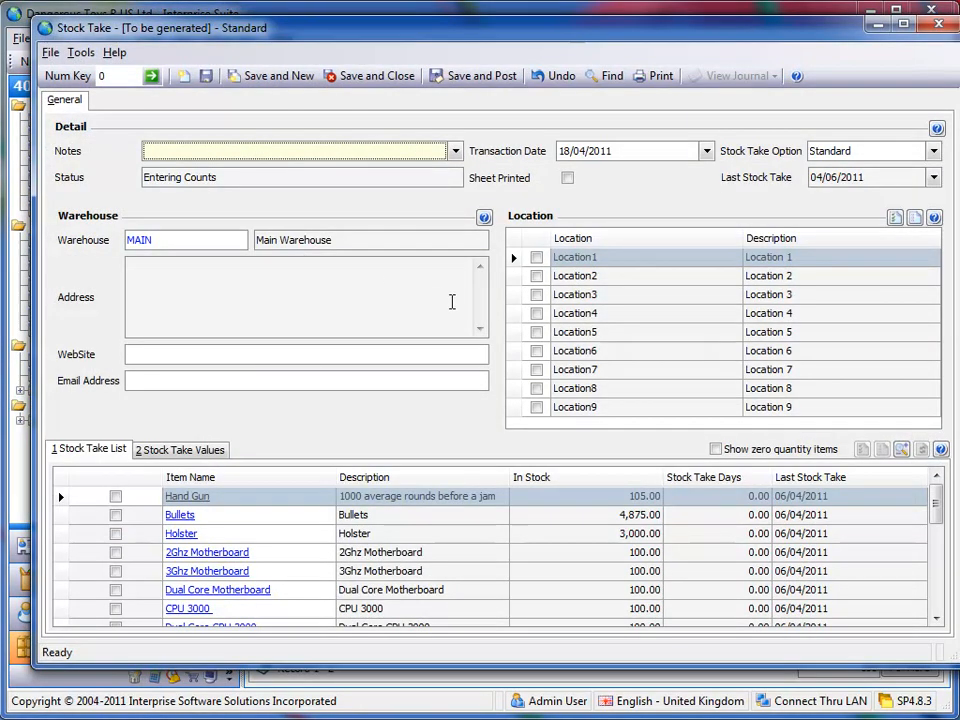
click(537, 258)
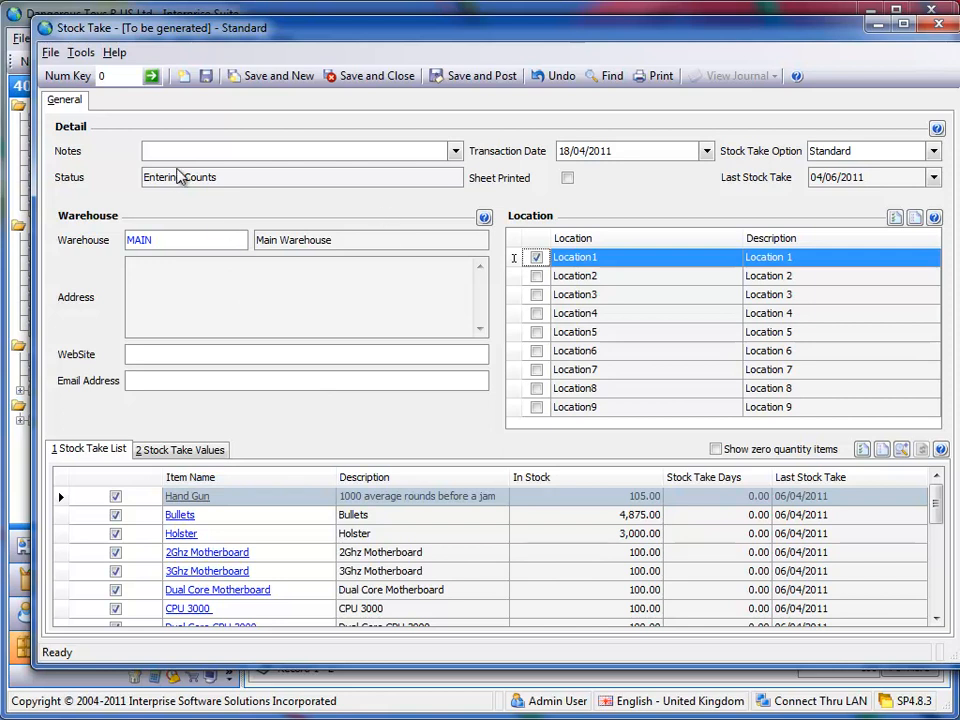
Step: Save the new MAIN warehouse stock take, check its stock take values and close it
click(207, 77)
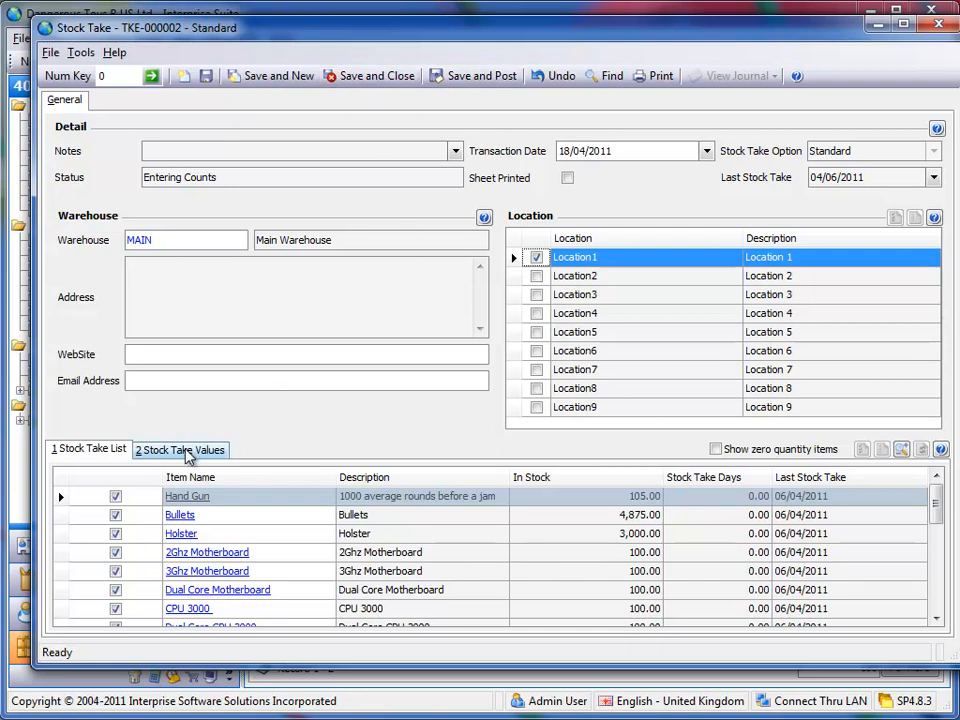
click(184, 450)
click(205, 75)
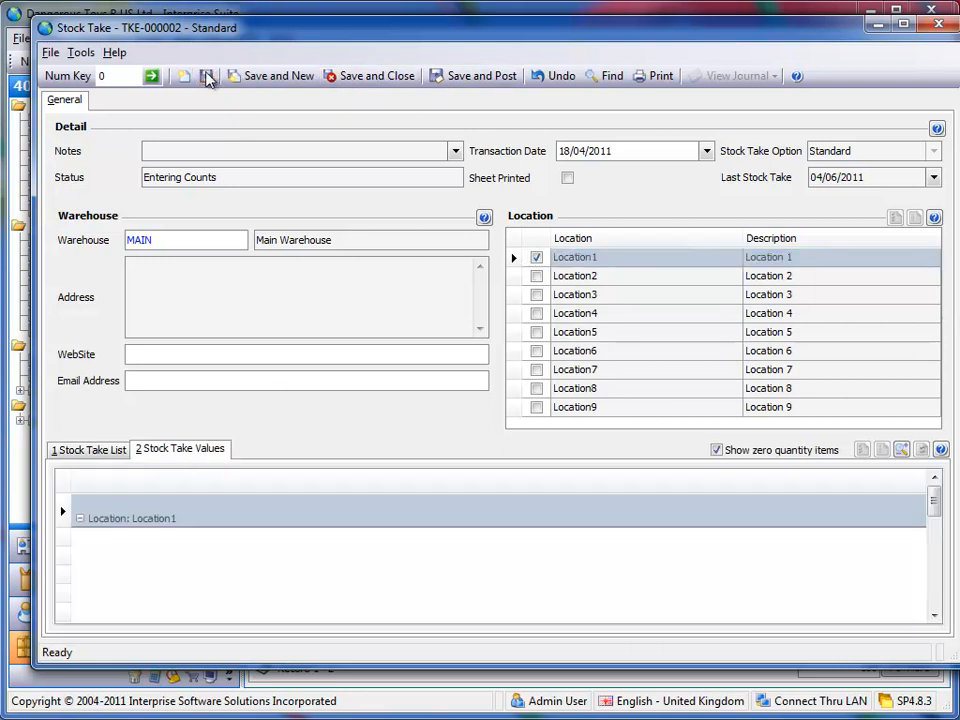
click(932, 22)
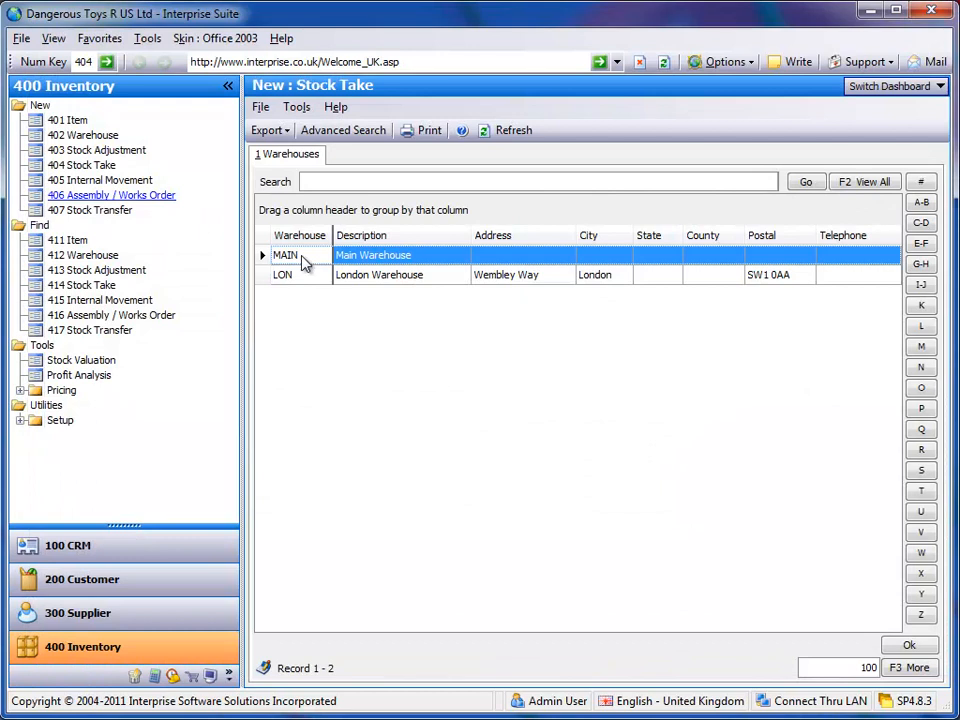
Step: Find the open MAIN warehouse stock take and bring up its stock take values
click(86, 284)
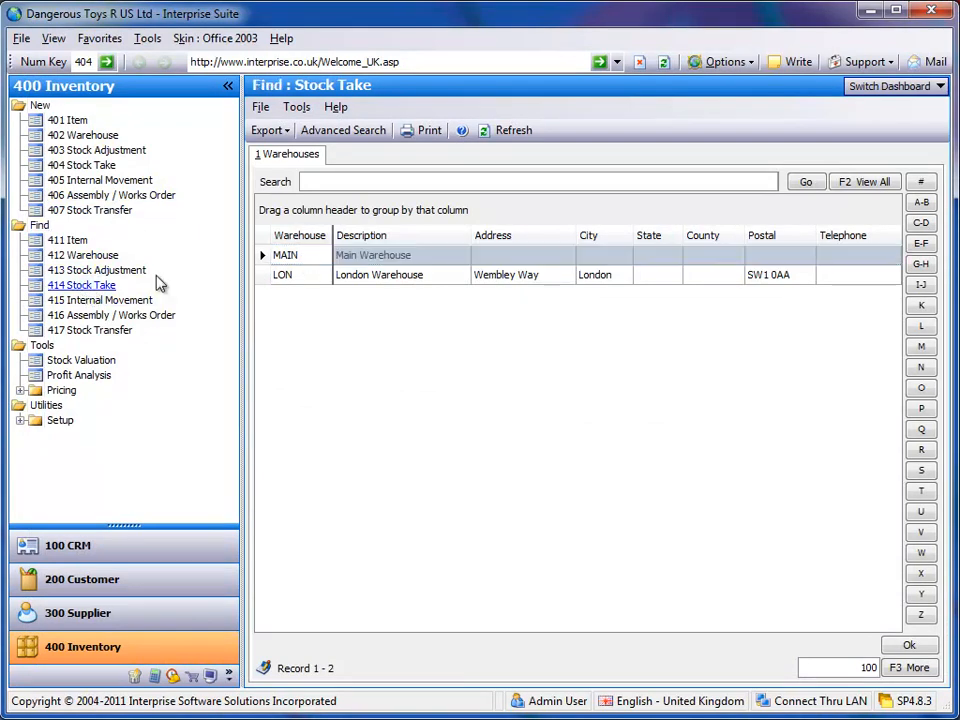
key(Return)
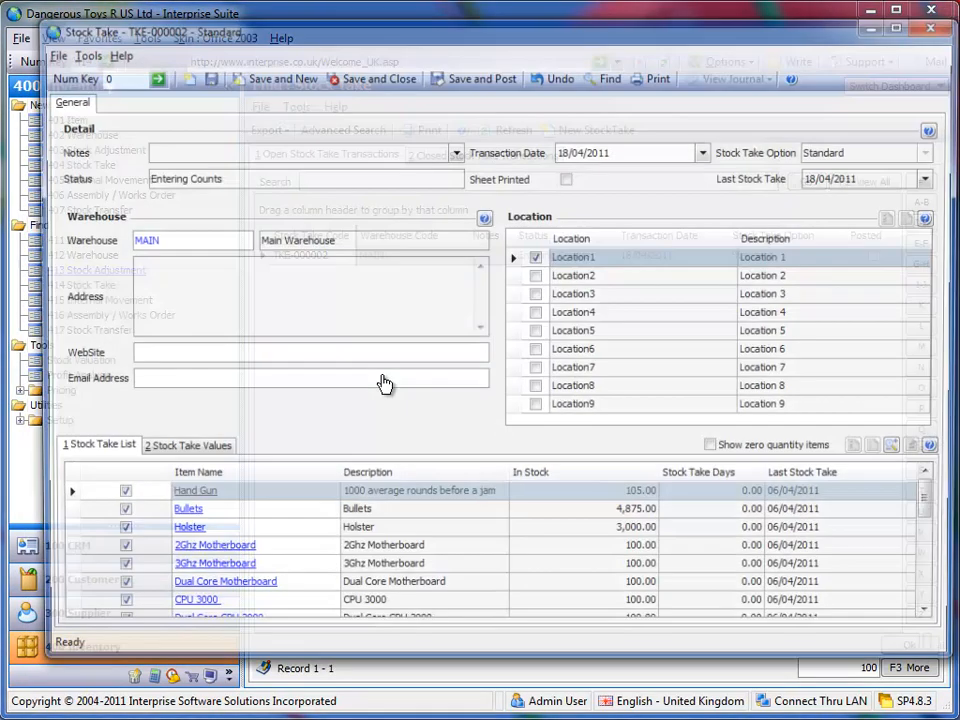
click(183, 451)
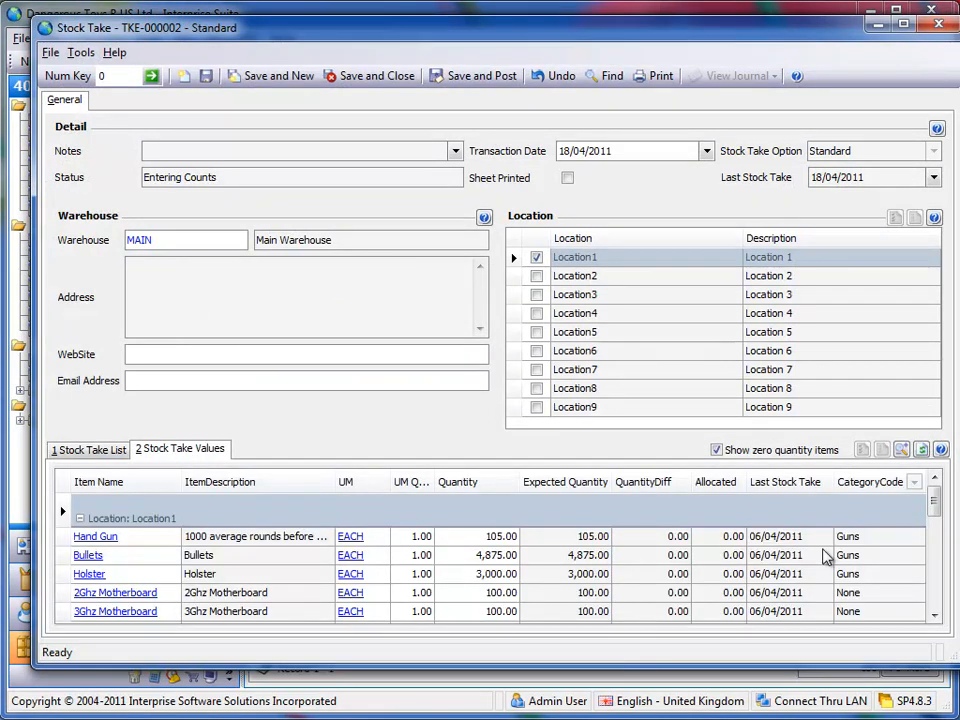
Step: Set the counted quantities in Location1 to 100 for Hand Gun and 105 for 2Ghz Motherboard, and save and close the stock take
click(552, 542)
click(475, 536)
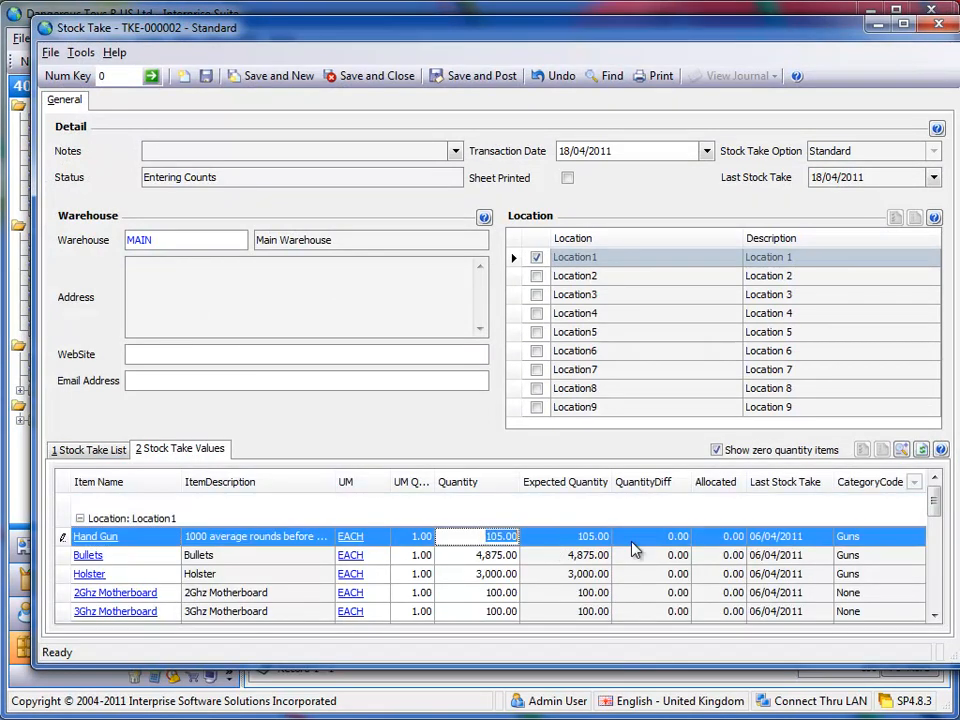
text(100)
key(Return)
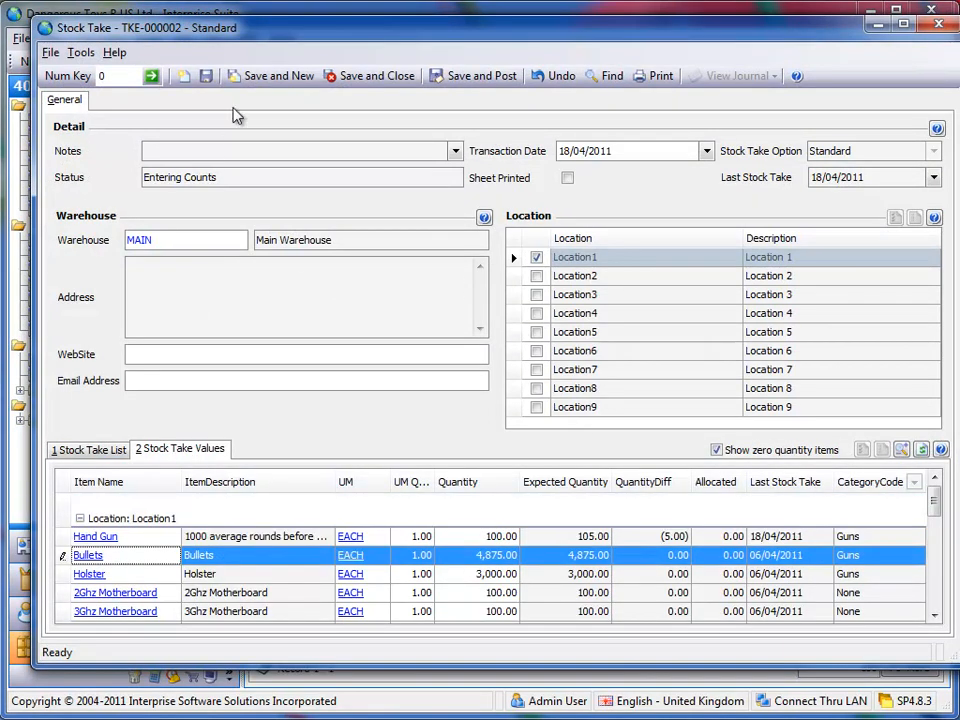
click(463, 592)
text(105)
key(Return)
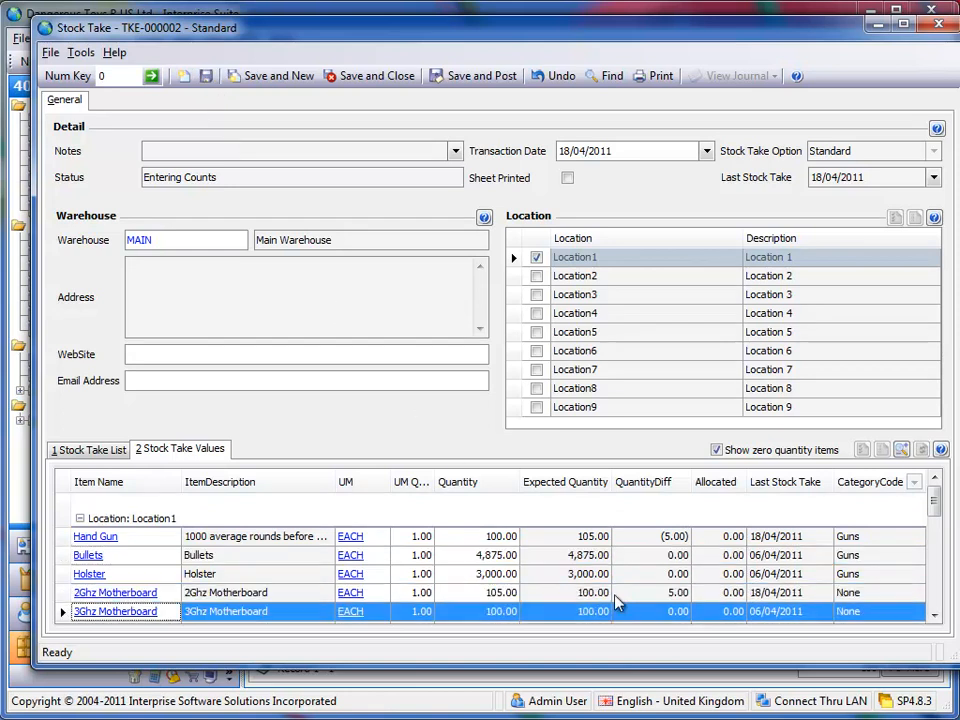
click(331, 80)
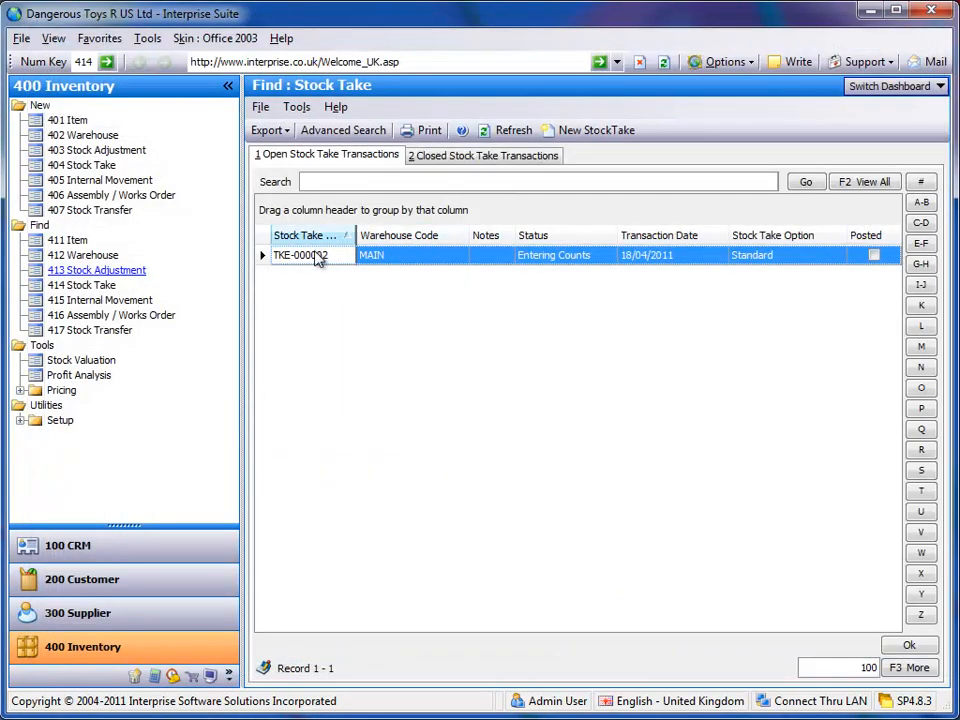
Step: Reopen the stock take, filter its values to the Guns category and view the available filter criteria
double_click(318, 254)
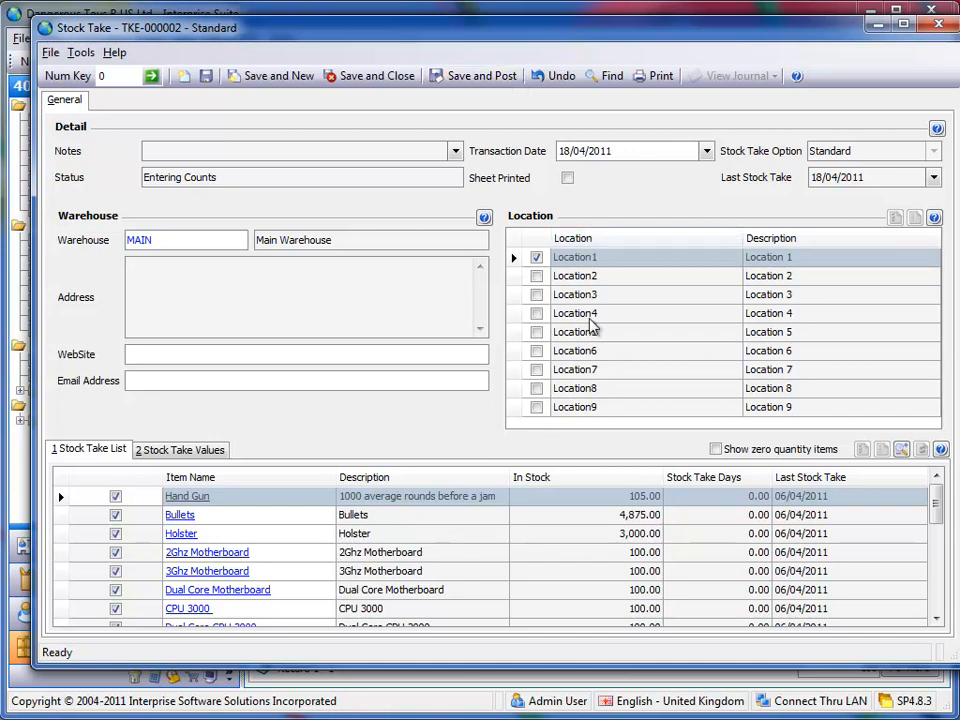
click(180, 450)
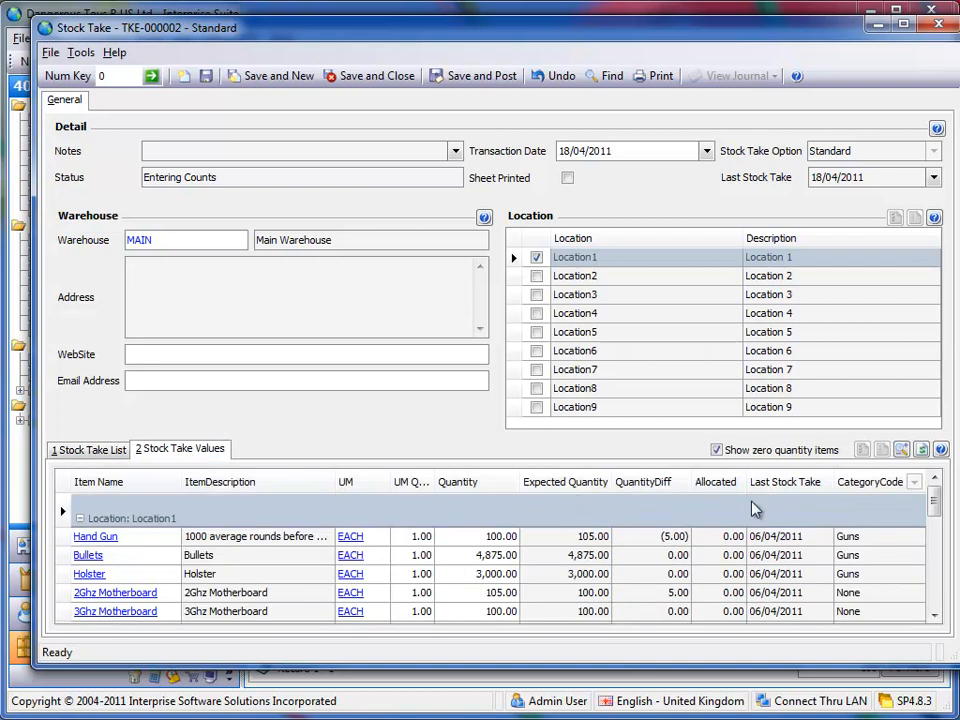
click(914, 482)
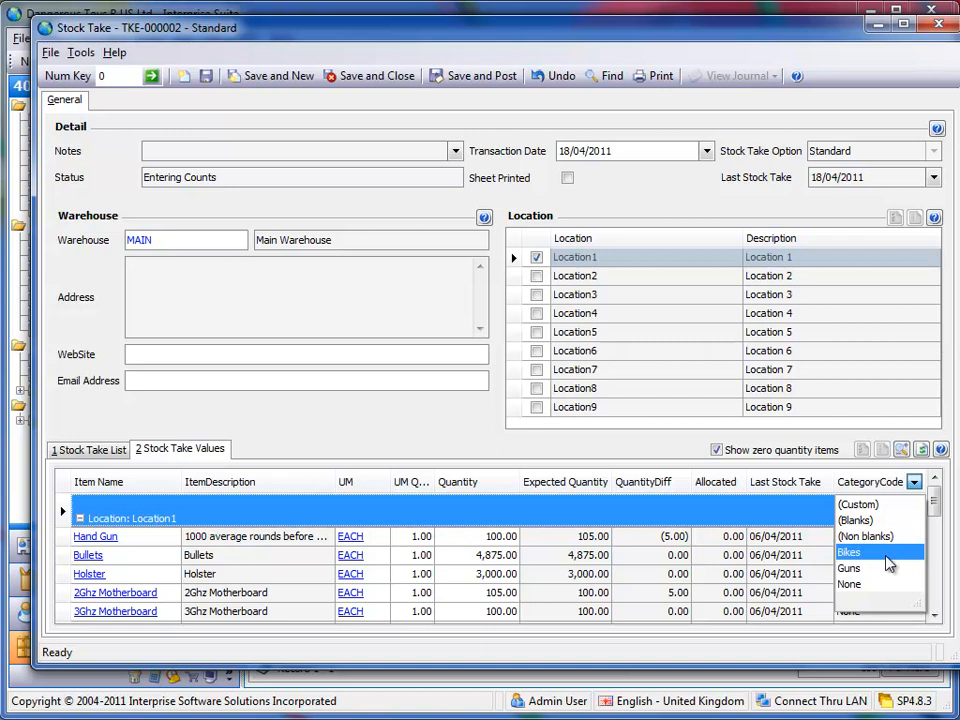
click(880, 570)
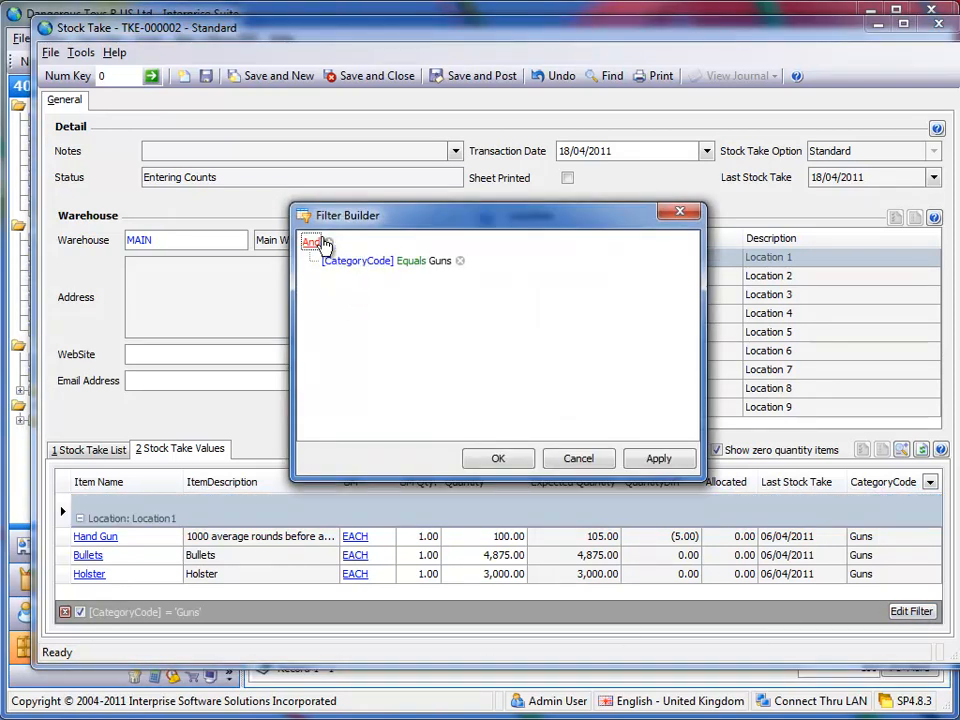
click(579, 458)
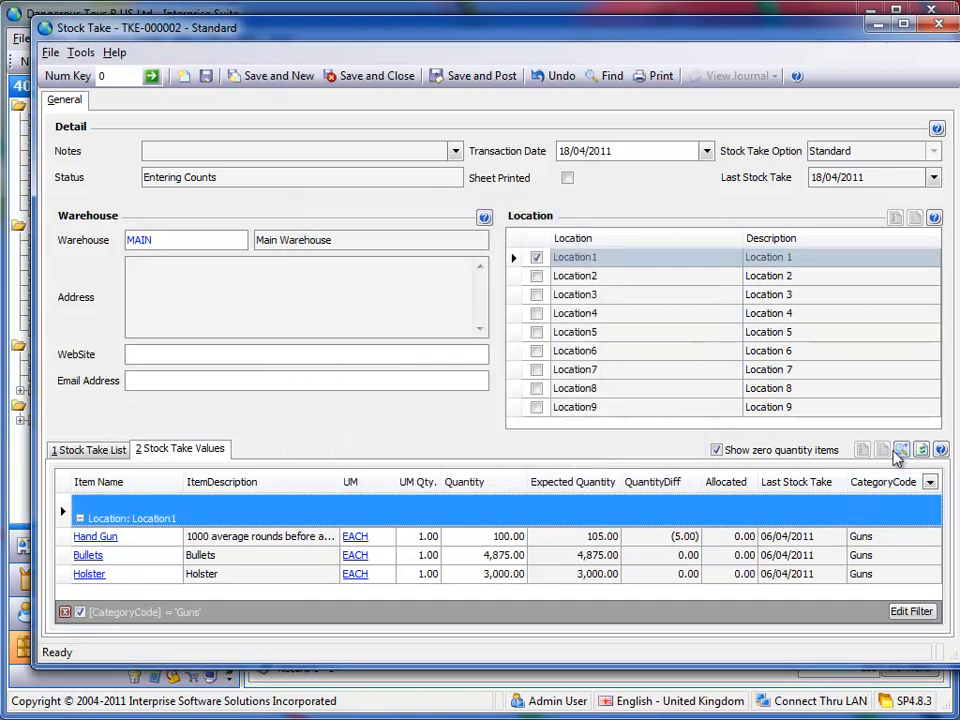
click(930, 483)
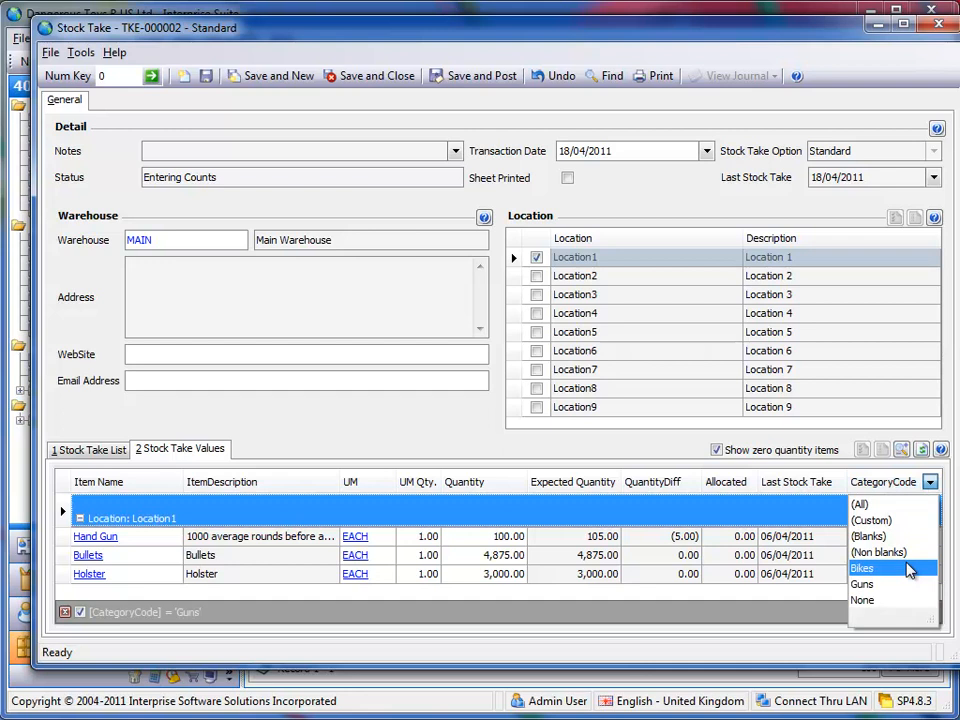
click(482, 400)
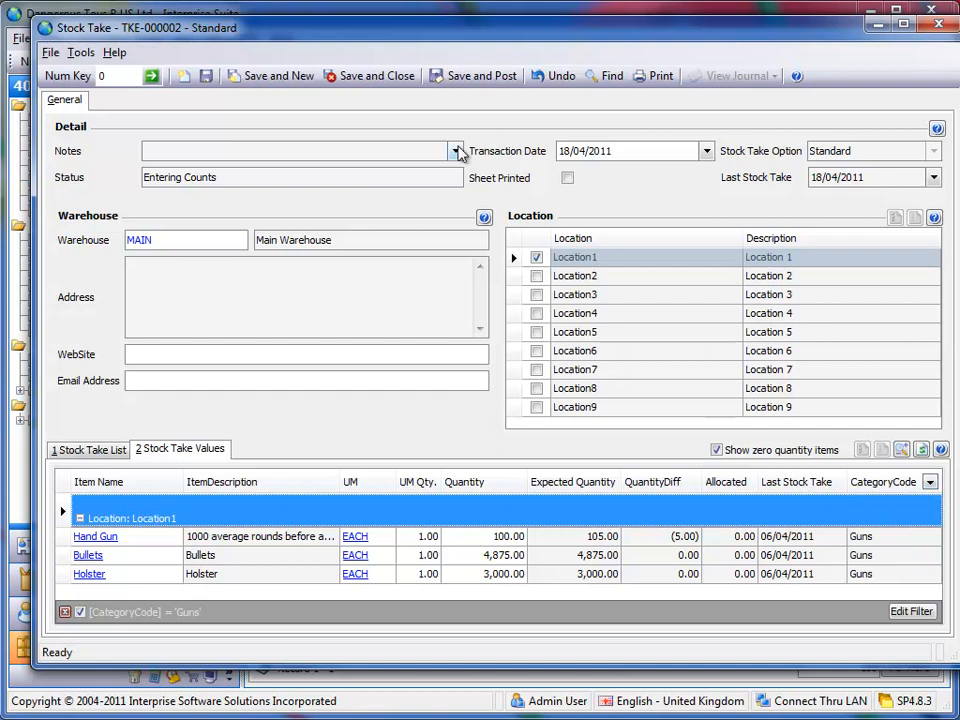
Step: Try to save and post the stock take, decline its completion and close the stock take
click(474, 76)
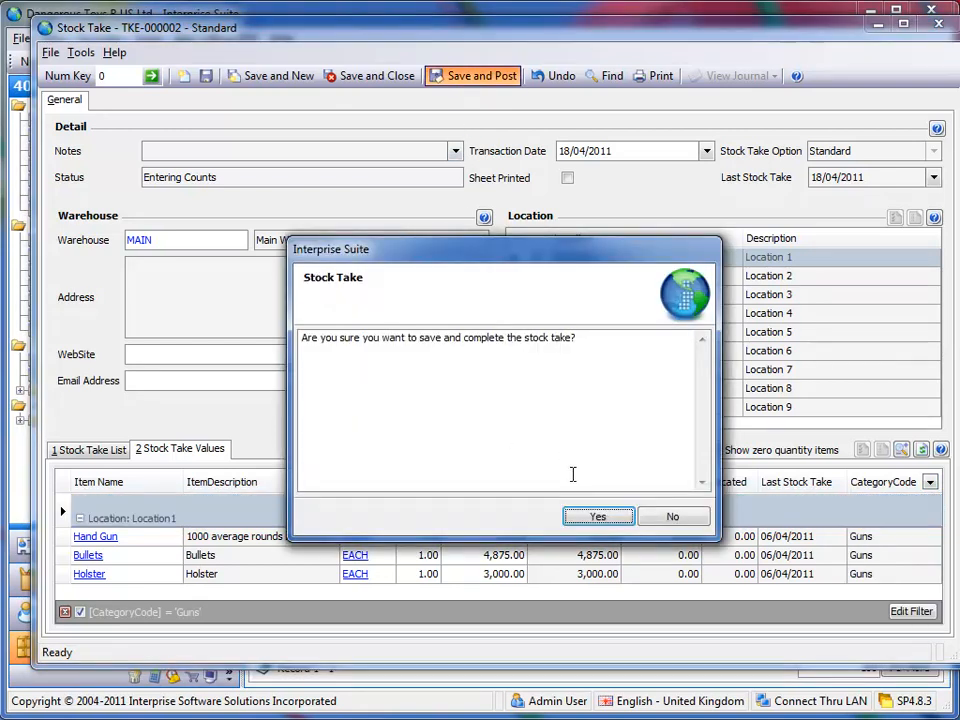
click(670, 519)
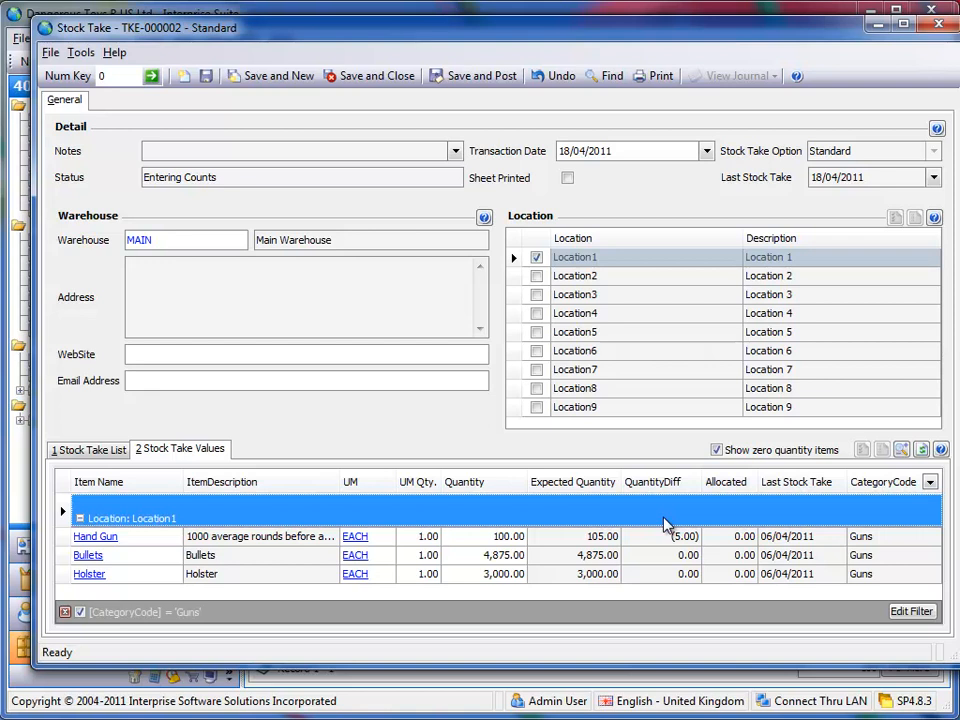
click(940, 9)
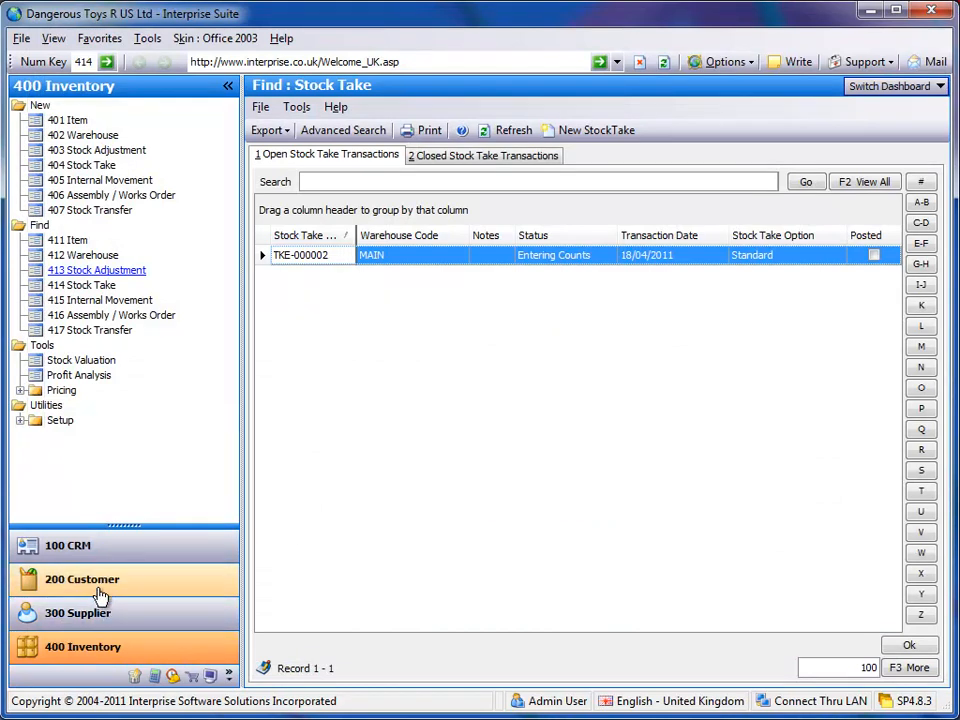
Step: Enable customer pricing for items in the kit details of the Computer Kit item, and save and close the item
click(72, 240)
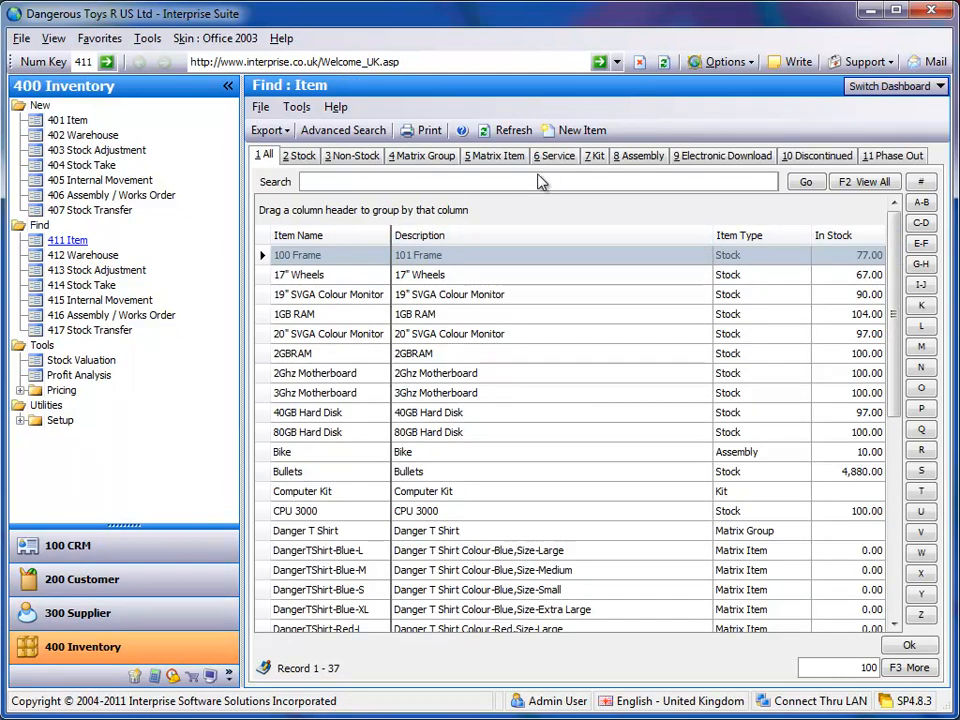
click(594, 160)
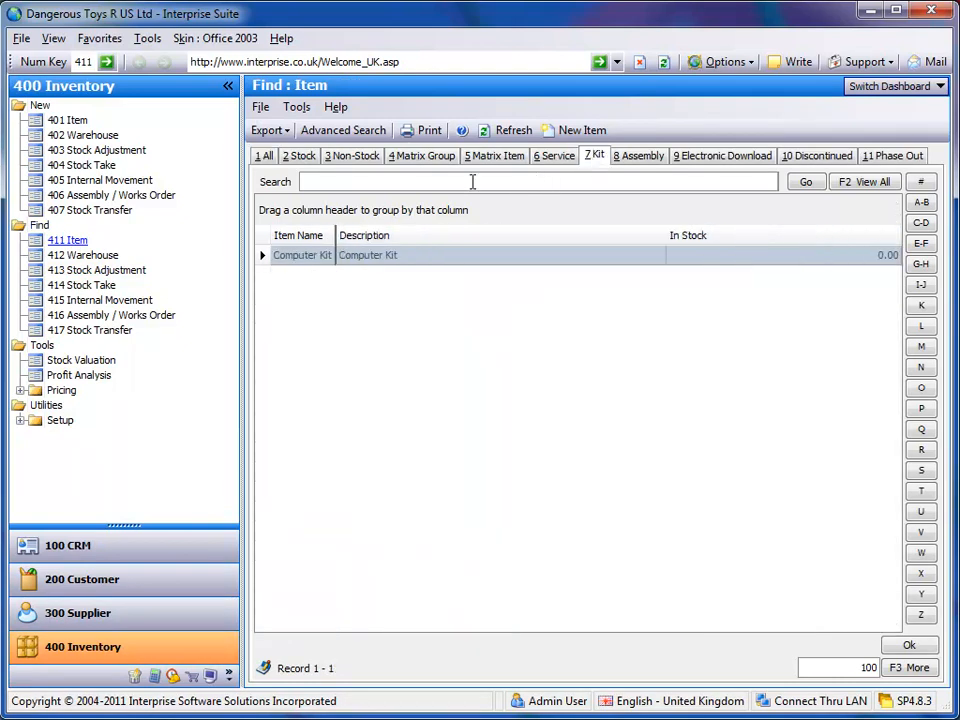
click(315, 257)
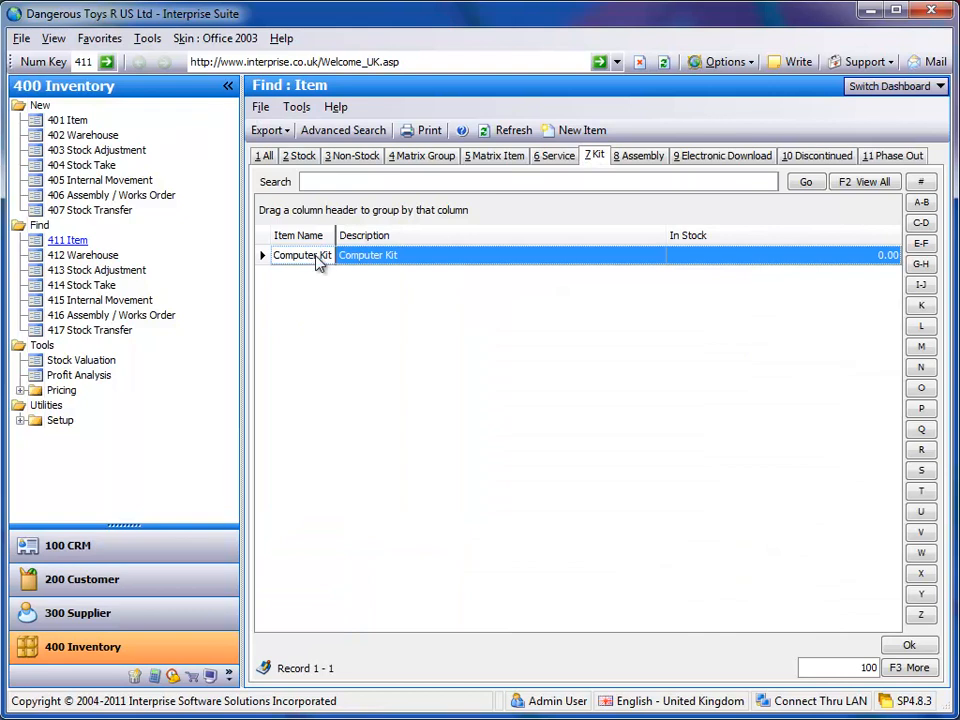
double_click(317, 258)
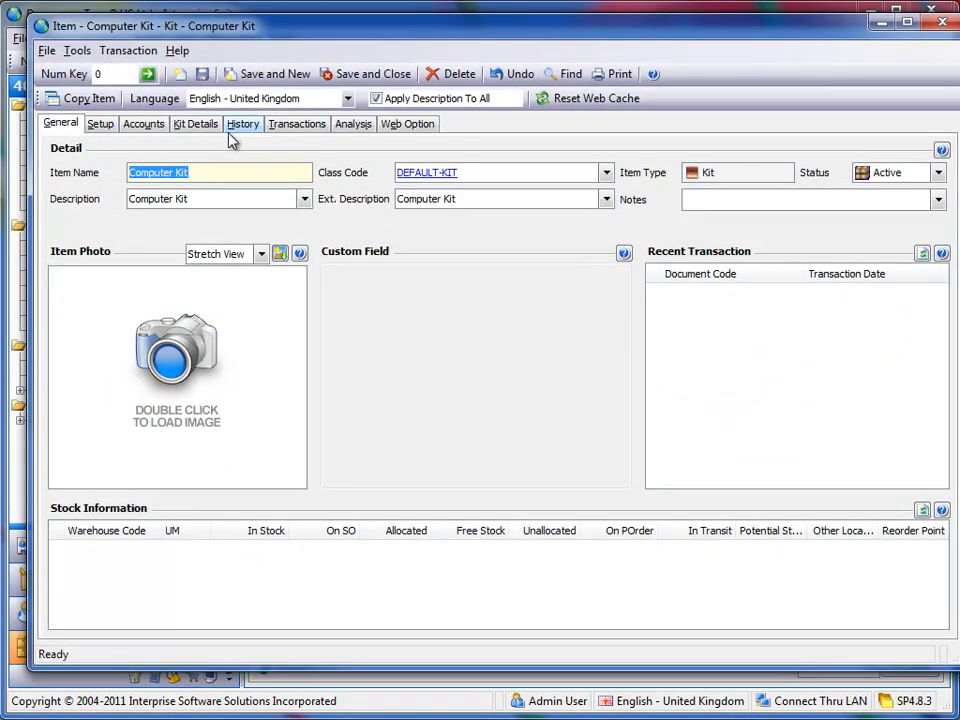
click(196, 123)
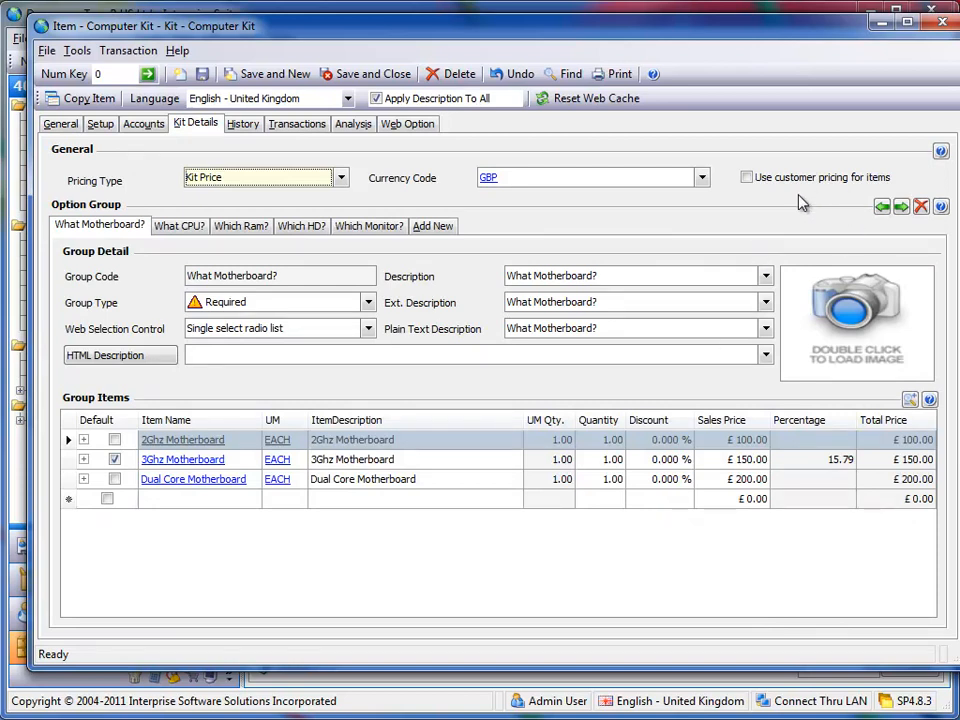
click(748, 180)
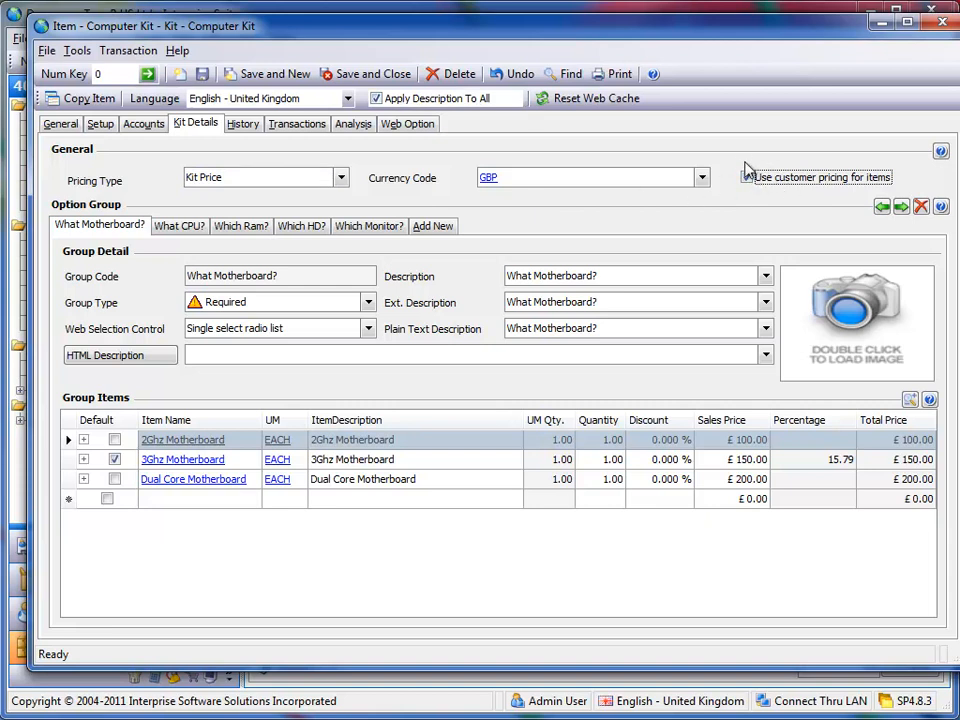
click(352, 74)
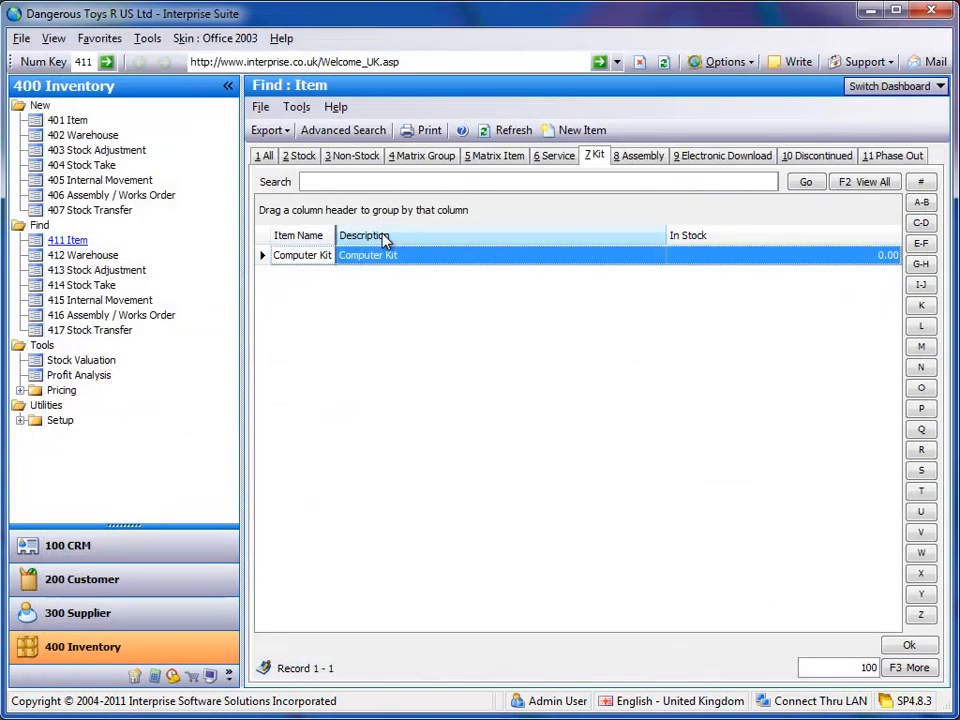
Step: Start a new sales order for A Toy Customer UK Ltd and open the customer's details from it
click(141, 581)
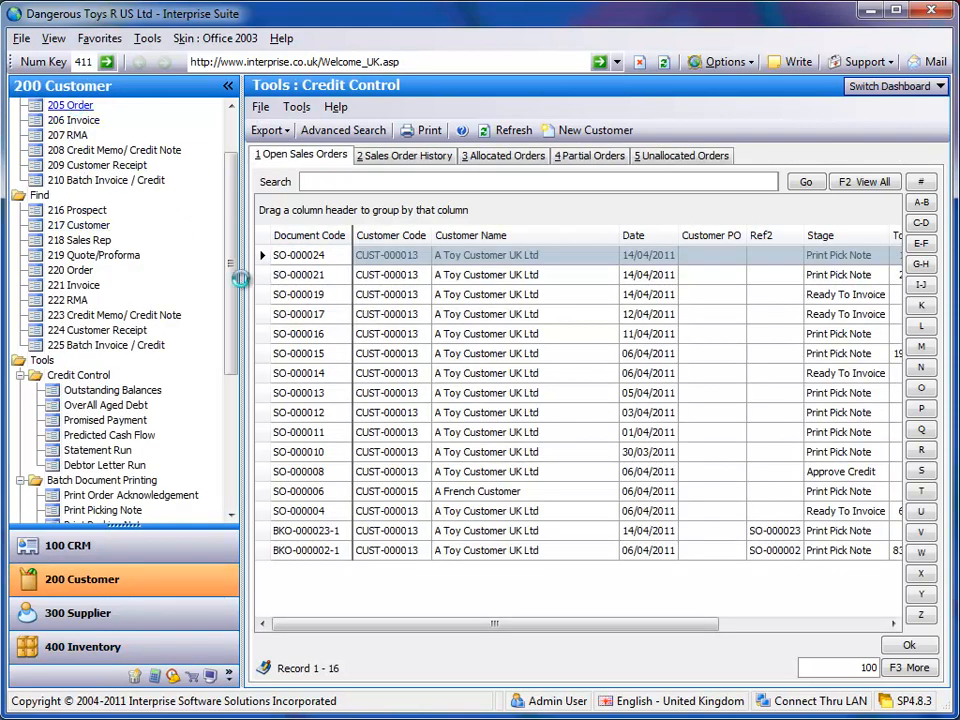
click(72, 105)
click(330, 274)
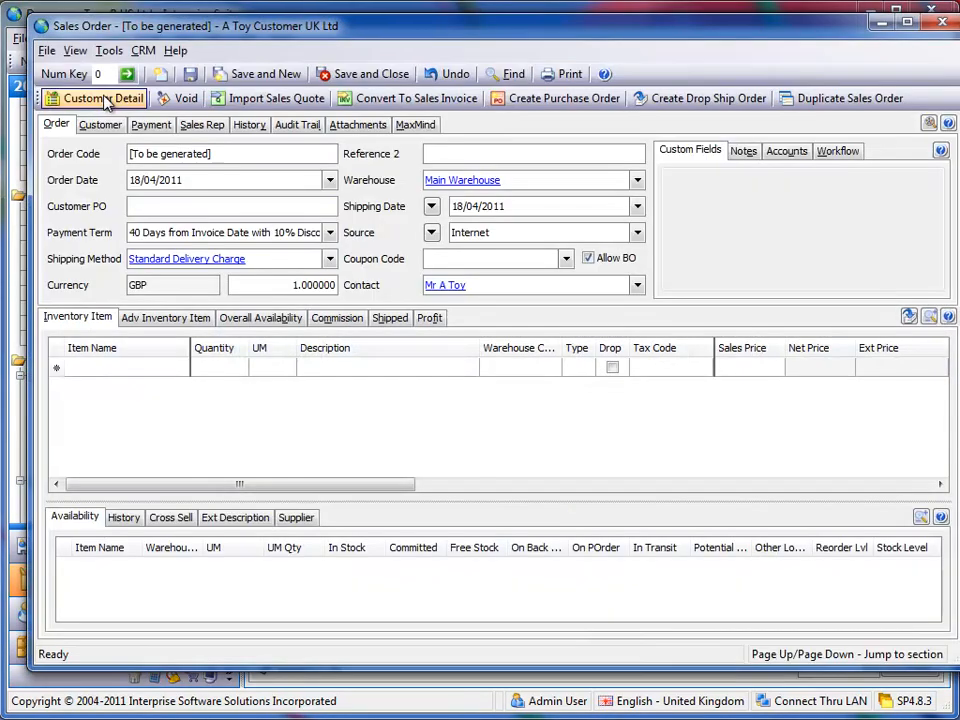
click(104, 99)
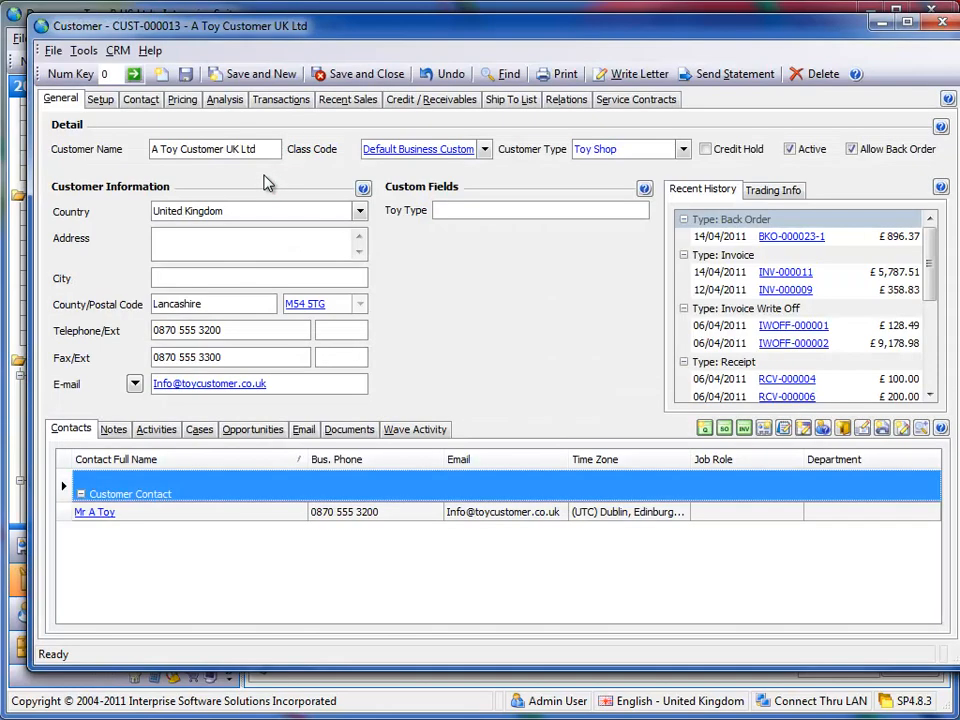
Step: Add a special price of £5.00 for the 2Ghz Motherboard to the customer's pricing and save the customer
click(183, 100)
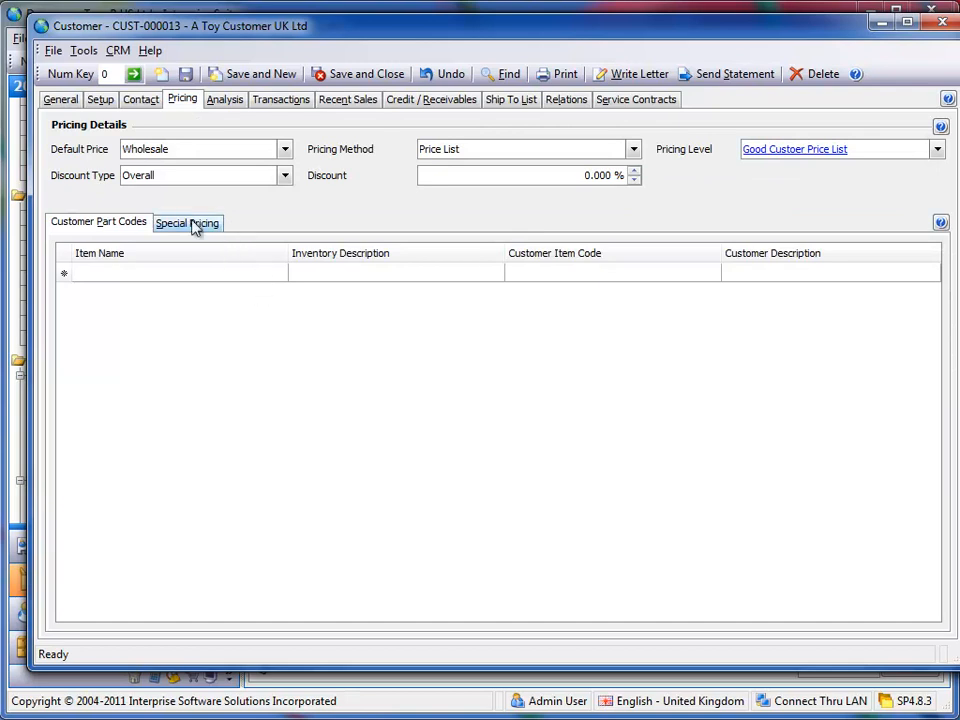
click(207, 226)
click(138, 292)
text(2)
key(Tab)
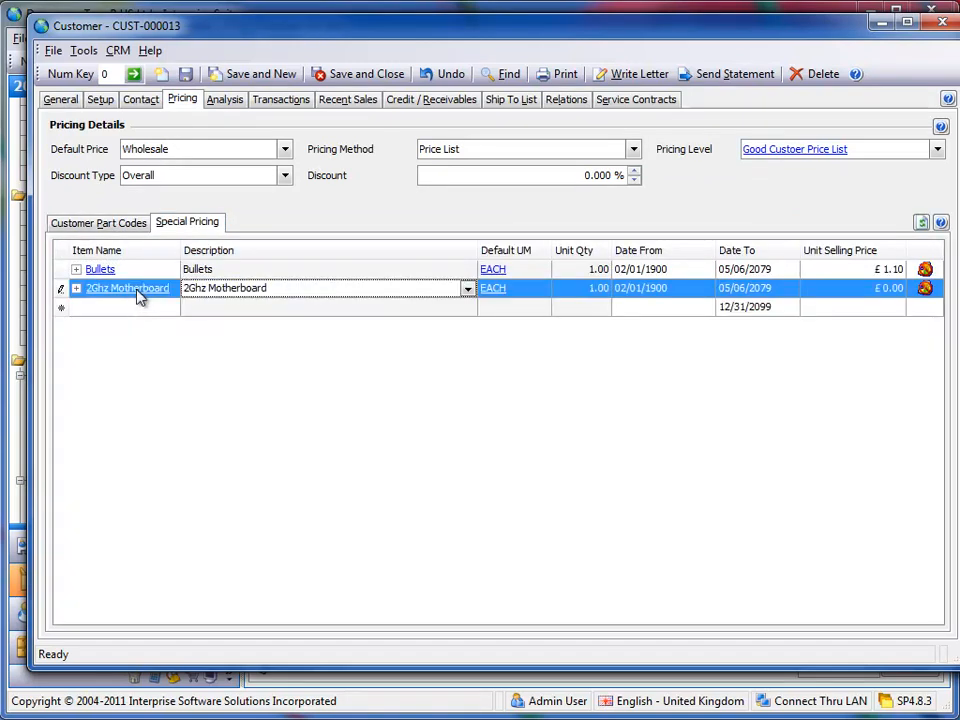
click(850, 289)
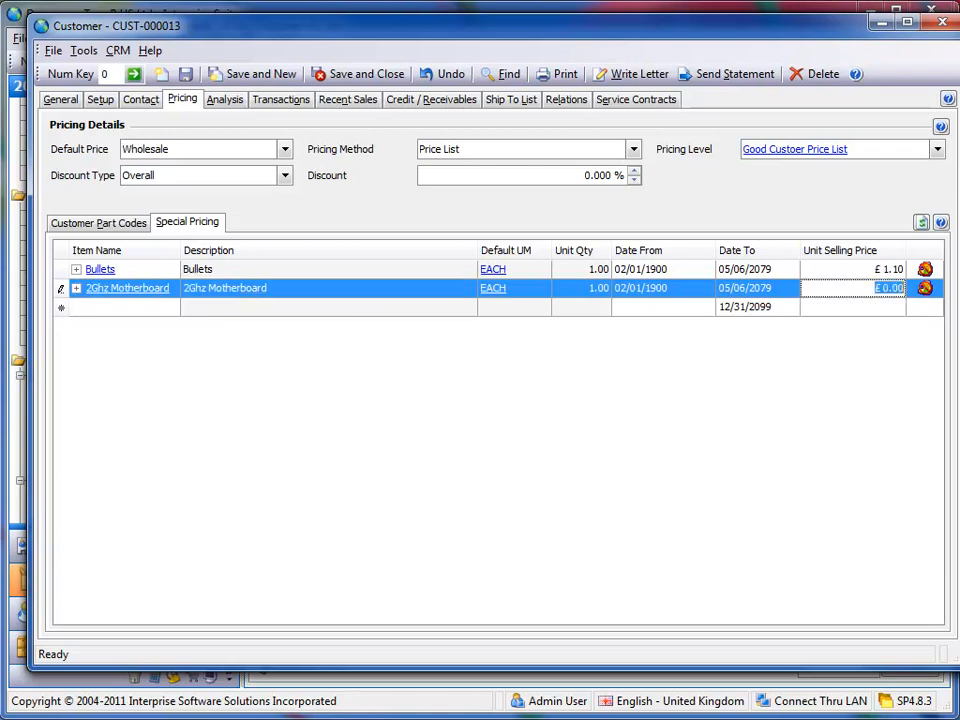
text(5)
key(Tab)
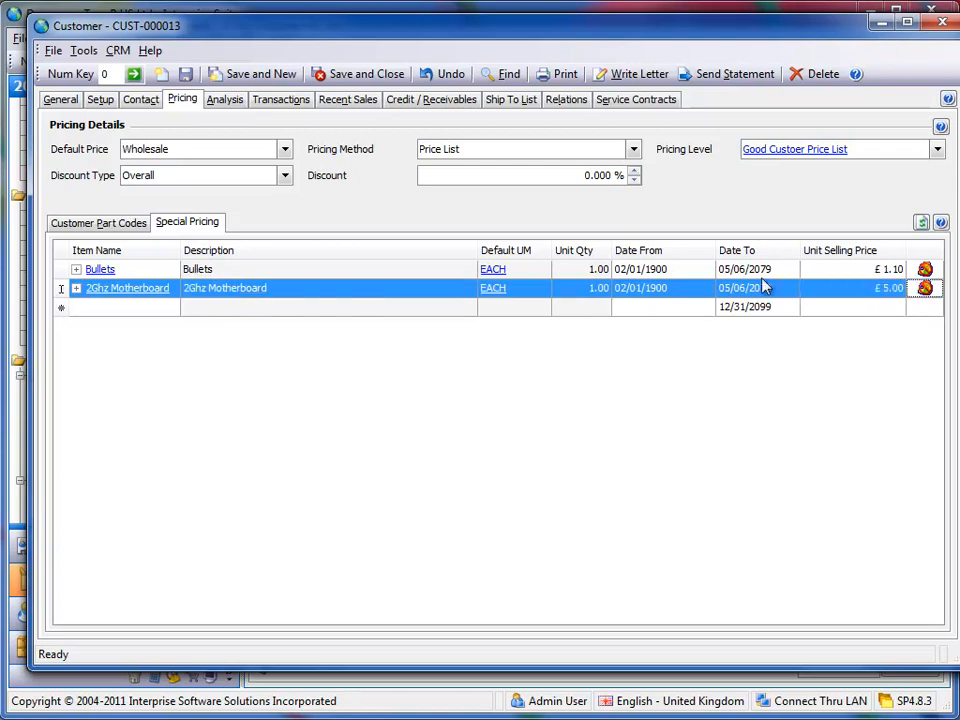
click(186, 75)
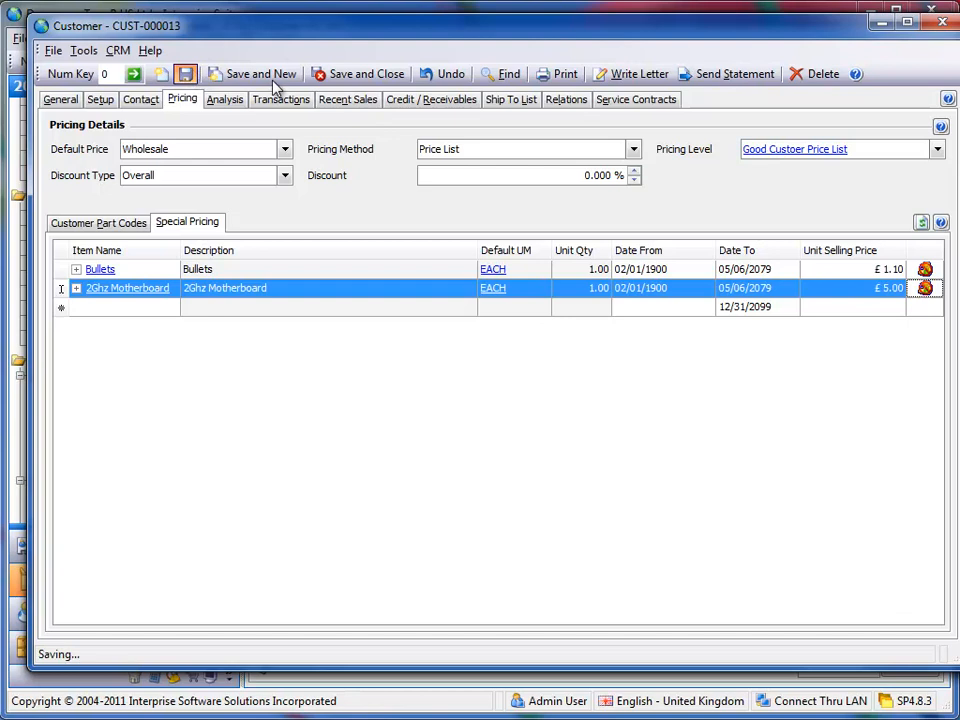
Step: Save and close the customer record, and add the Computer Kit to the sales order's items
click(325, 76)
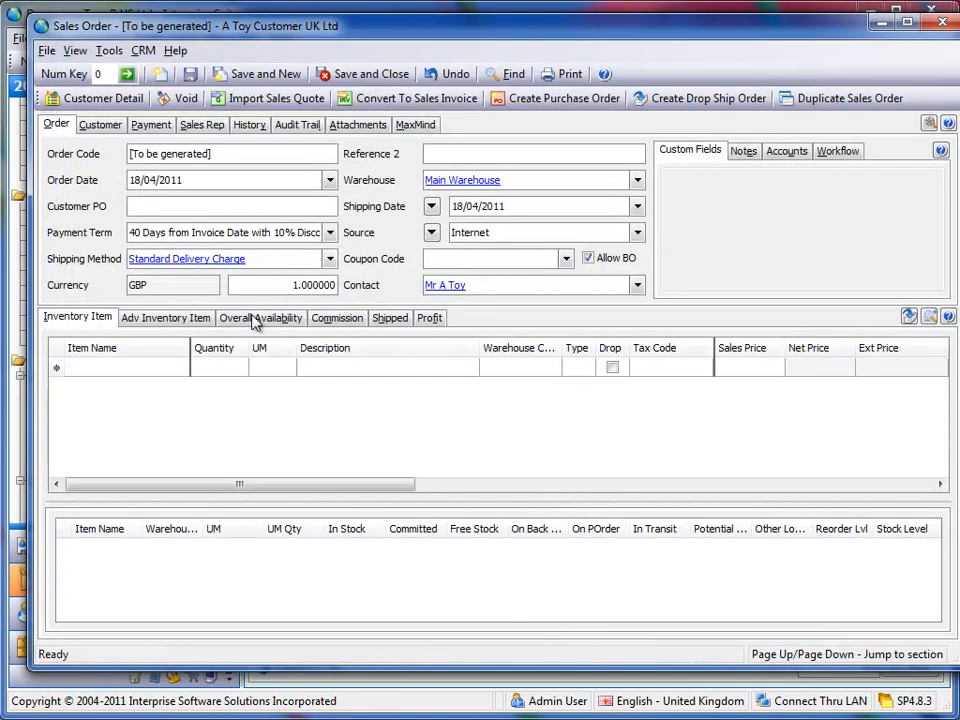
click(129, 372)
text(computer kit)
key(Tab)
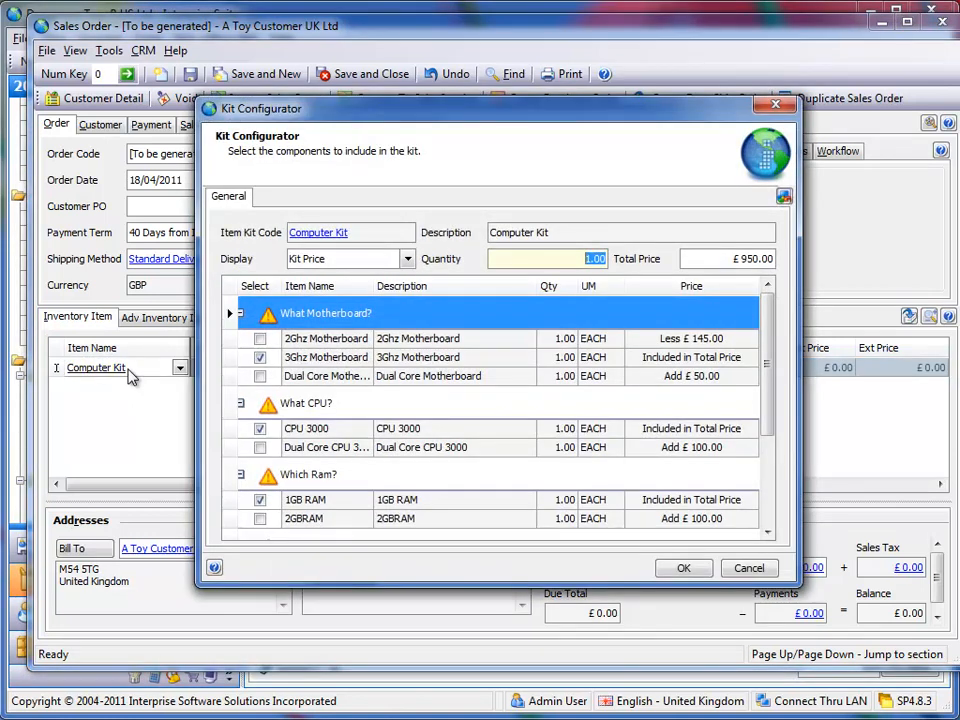
Step: Configure the kit with the 2Ghz Motherboard instead of the 3Ghz one, switch its display from Kit Price, and accept the configuration
click(262, 357)
click(260, 339)
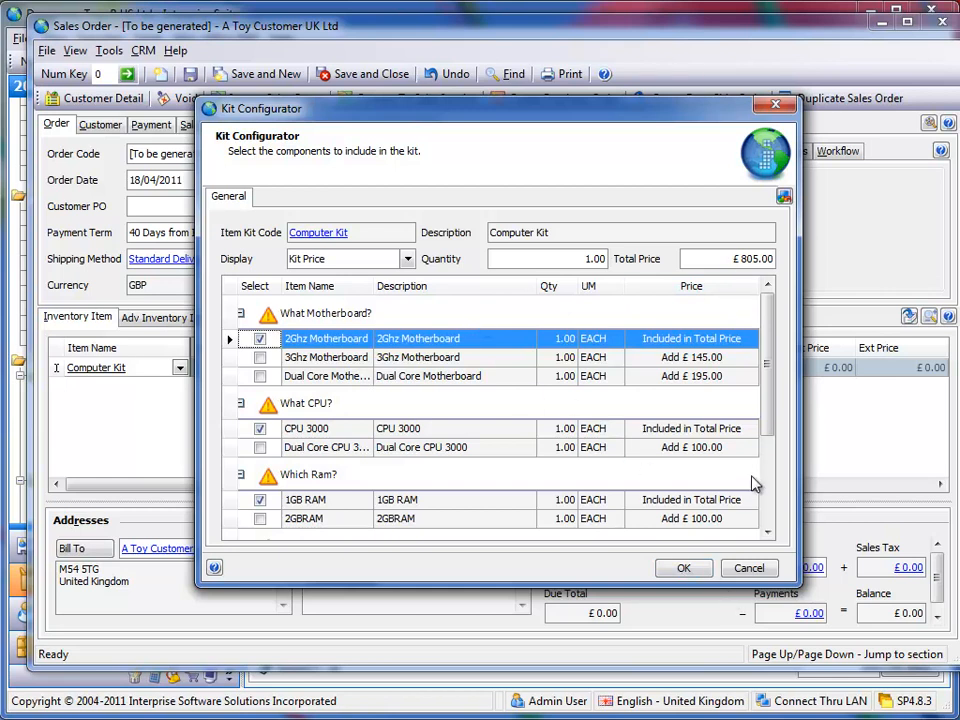
scroll(768, 460, down, 3)
scroll(767, 488, up, 3)
click(407, 259)
click(312, 293)
click(683, 568)
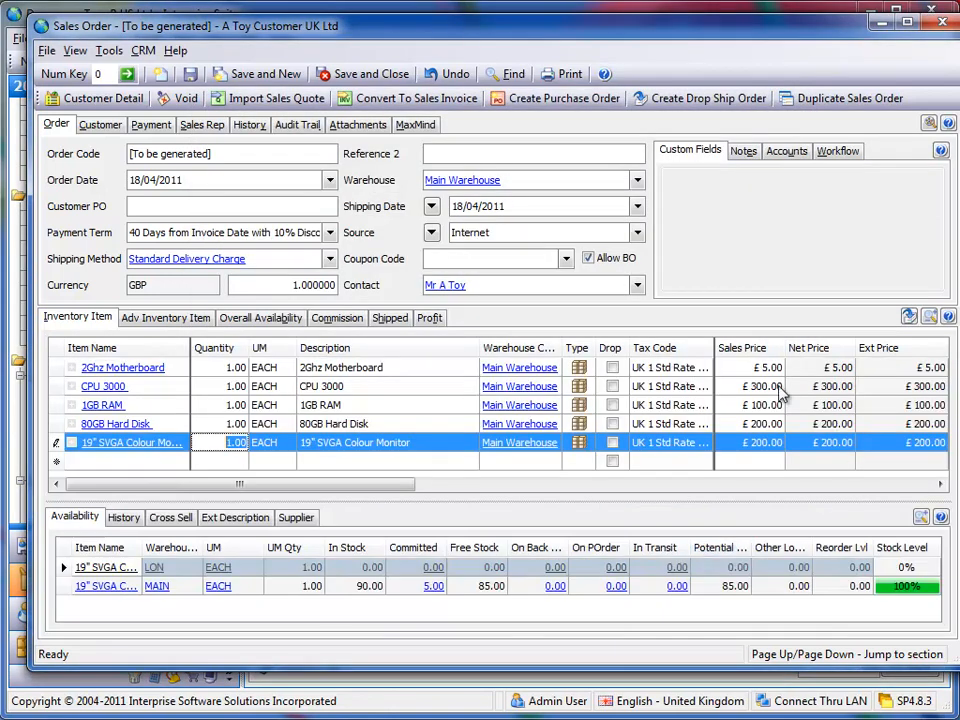
Step: Check the 2Ghz Motherboard's sales price on the order, discard the unsaved sales order and close it
click(740, 367)
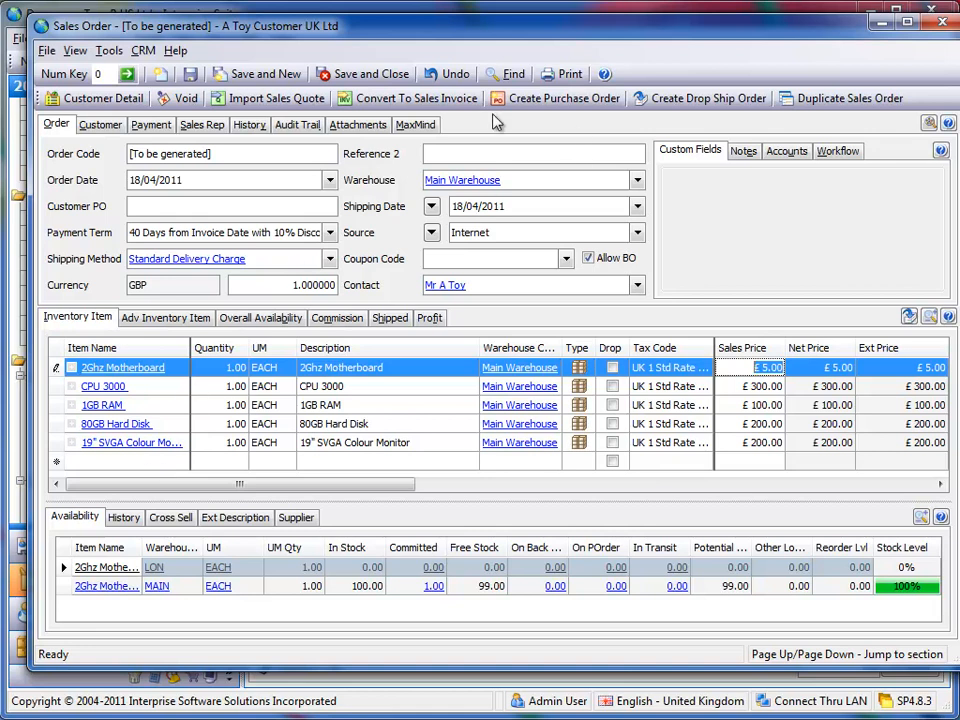
click(449, 75)
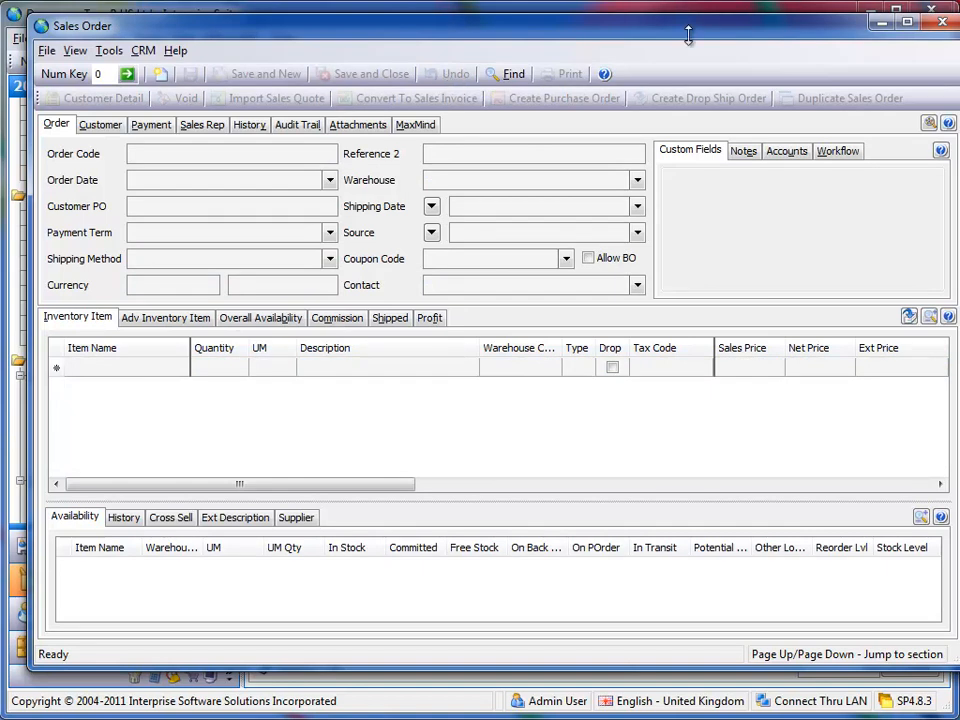
click(942, 21)
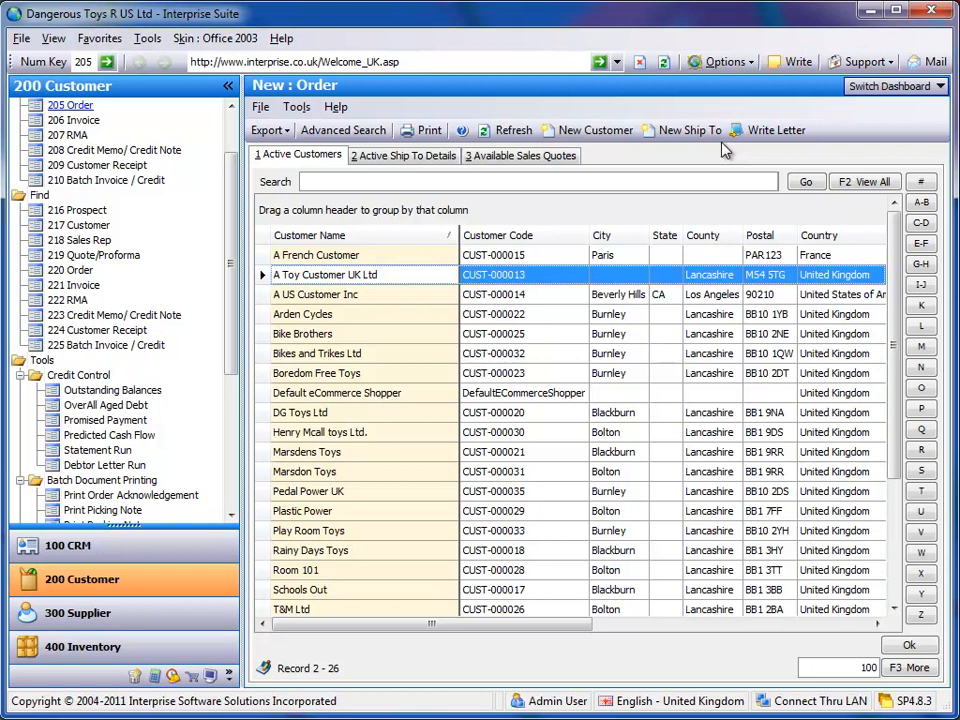
Step: Run the supplier tool Auto Generate Purchase Order with stock storage set to 0 months and the Use Reorder Points method
click(110, 614)
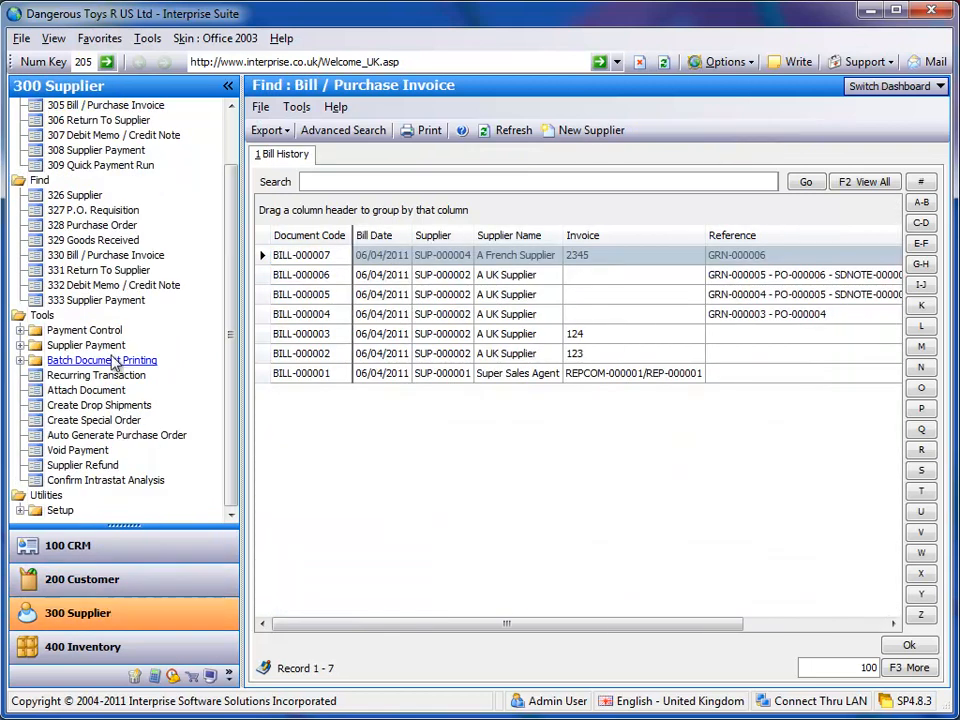
click(95, 435)
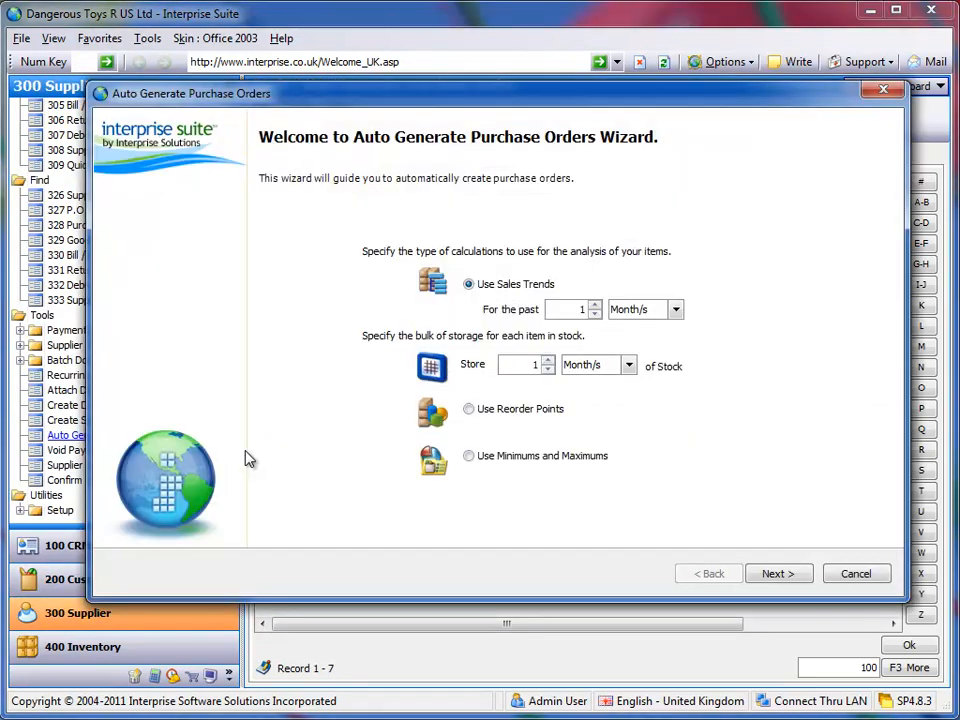
click(543, 371)
text(.)
click(468, 410)
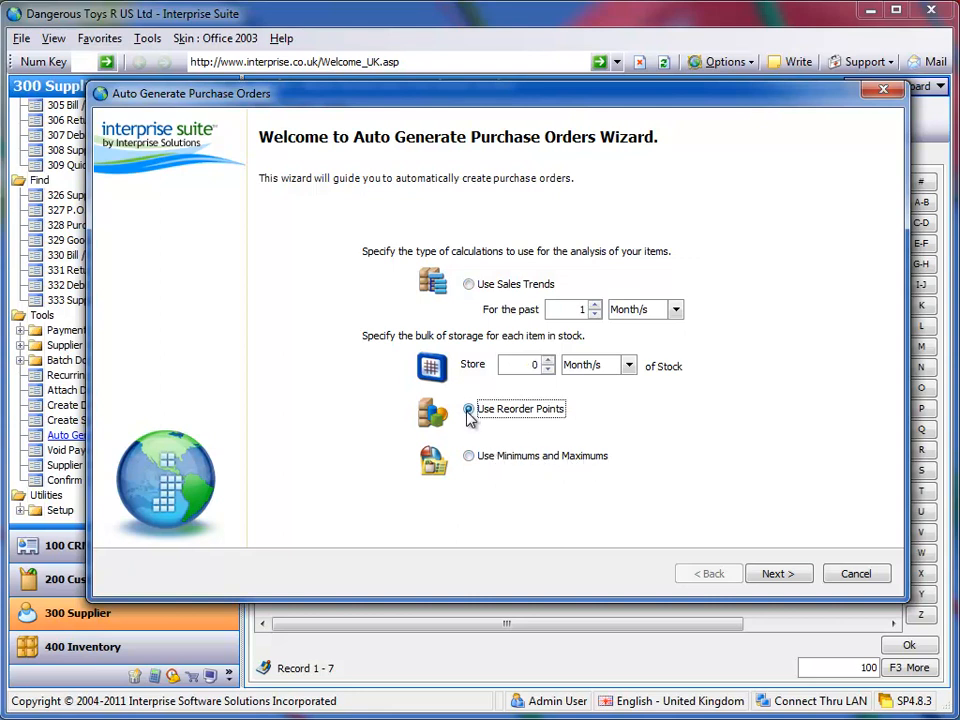
click(772, 574)
click(790, 582)
click(790, 582)
click(789, 578)
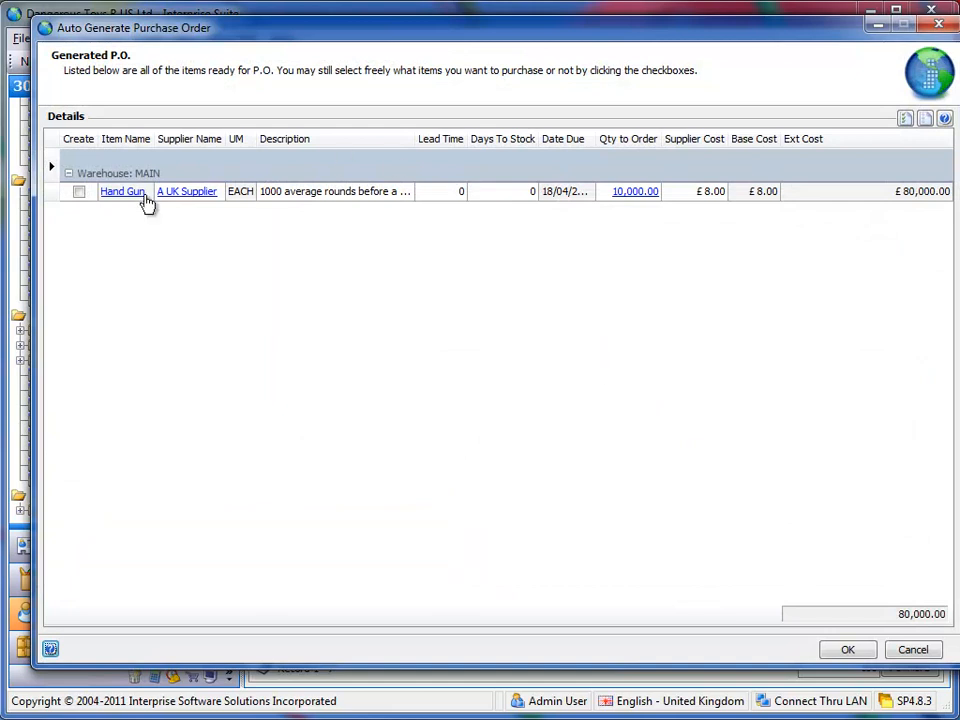
Step: Review the reorder calculations behind the Hand Gun's quantity to order, and close the generated list without creating a purchase order
click(636, 193)
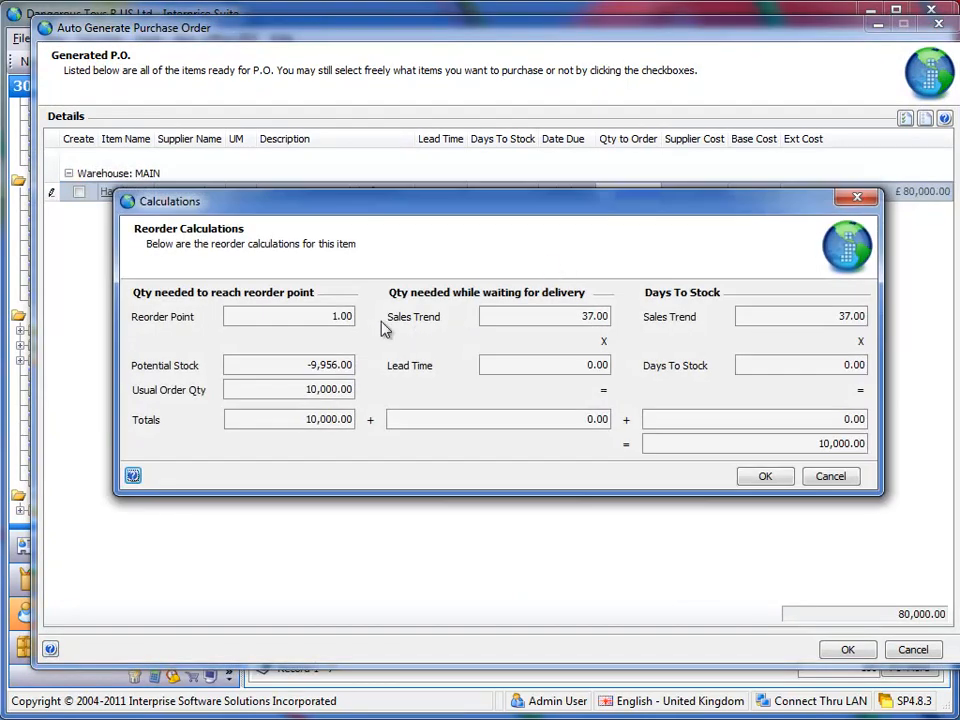
click(317, 316)
click(288, 366)
drag(329, 316, 378, 327)
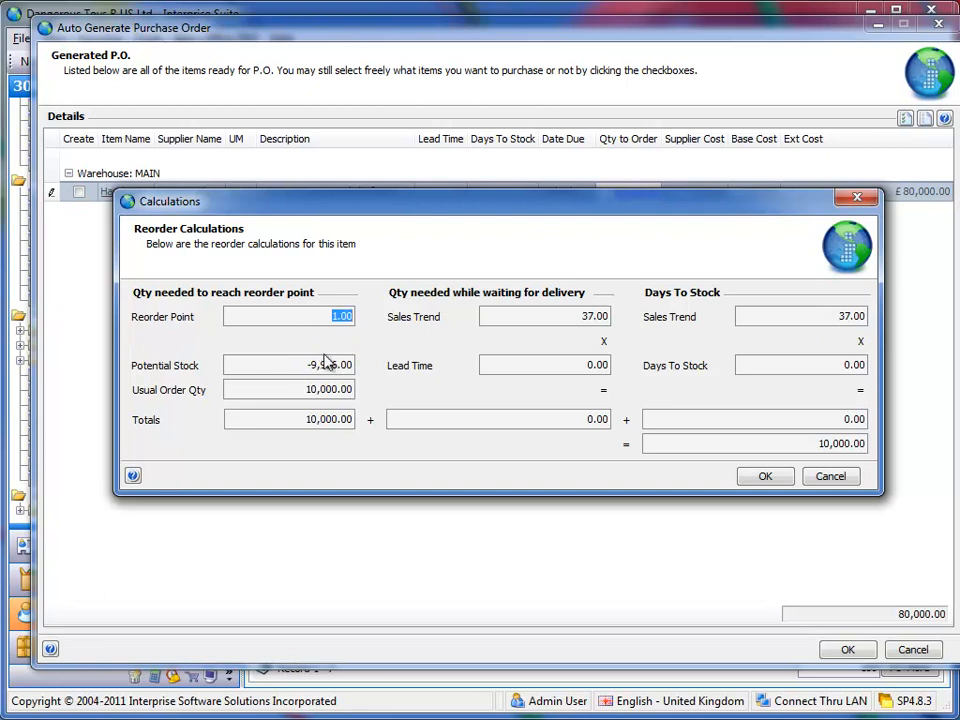
drag(371, 214, 369, 238)
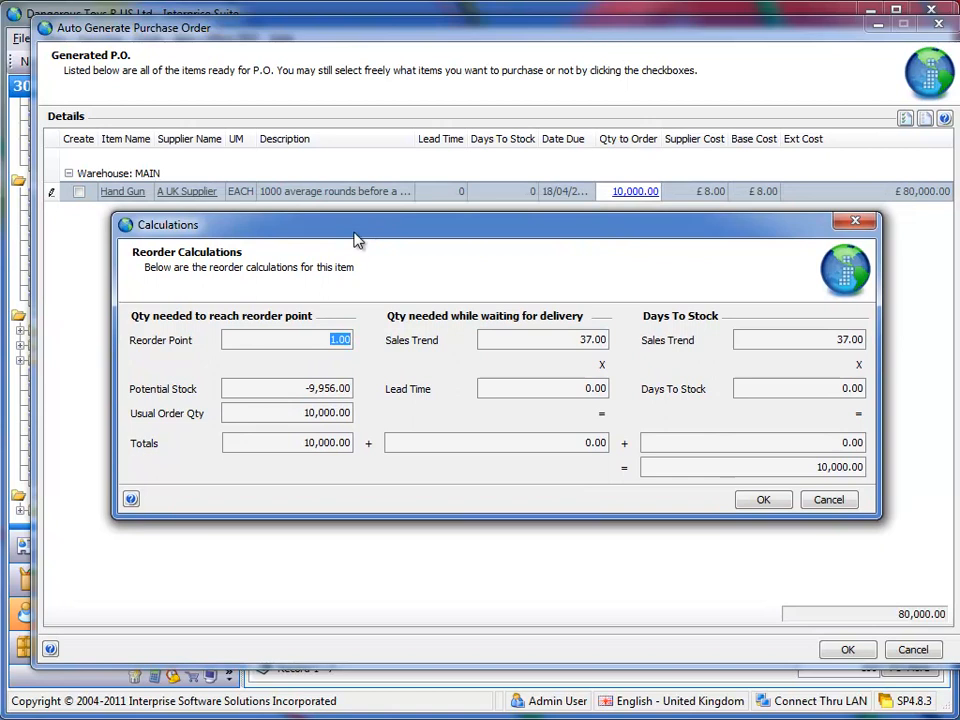
click(310, 408)
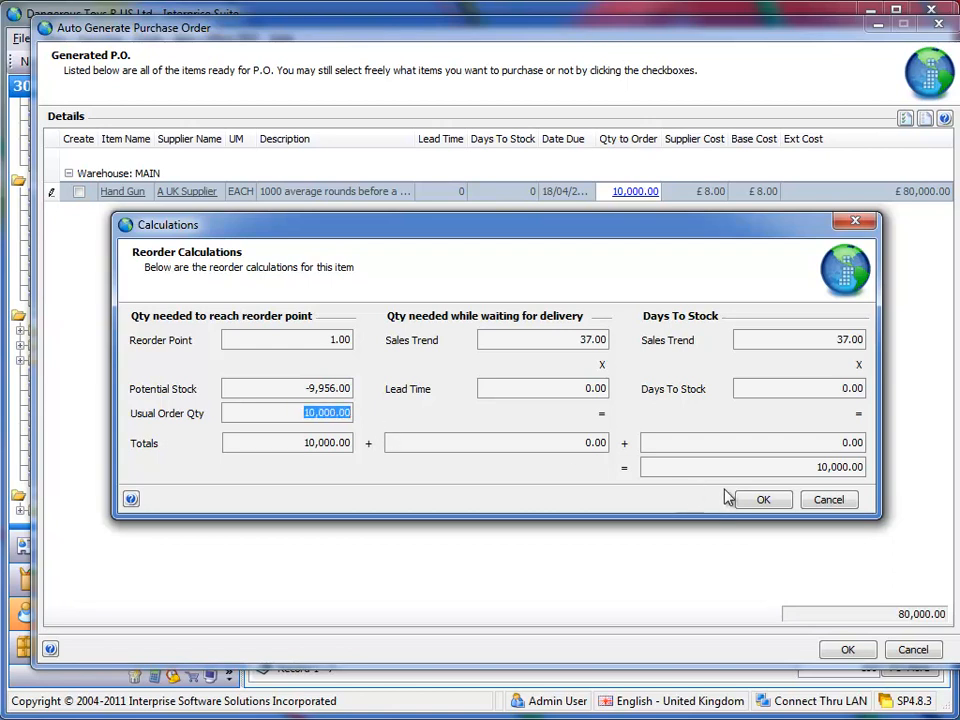
click(822, 502)
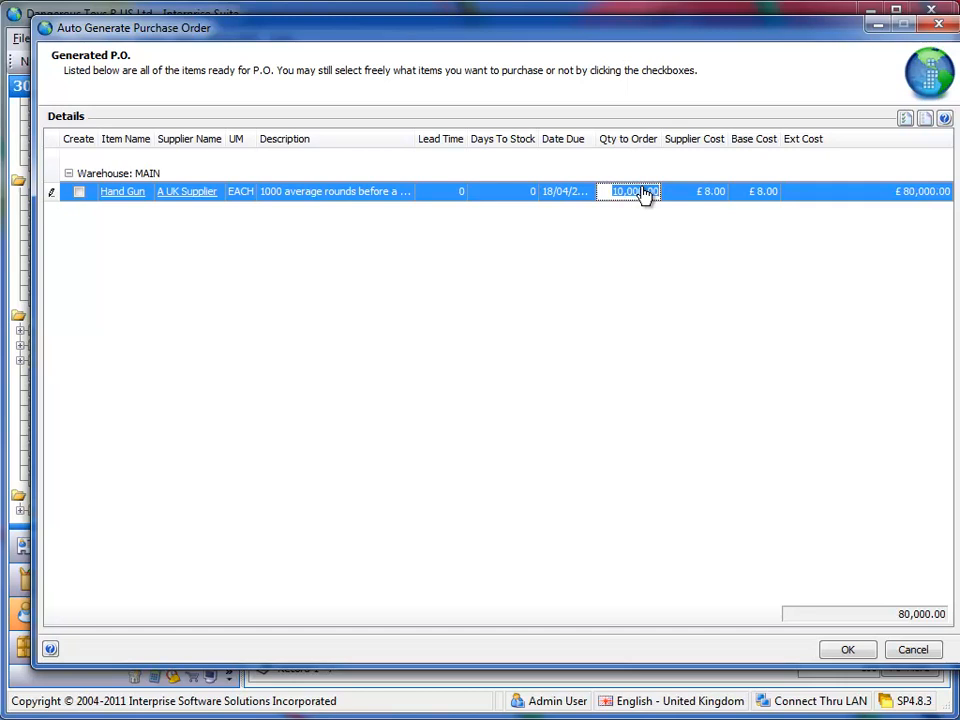
click(910, 650)
Step: Run the Auto Generate Purchase Orders wizard again using the Use Minimums and Maximums method
click(171, 435)
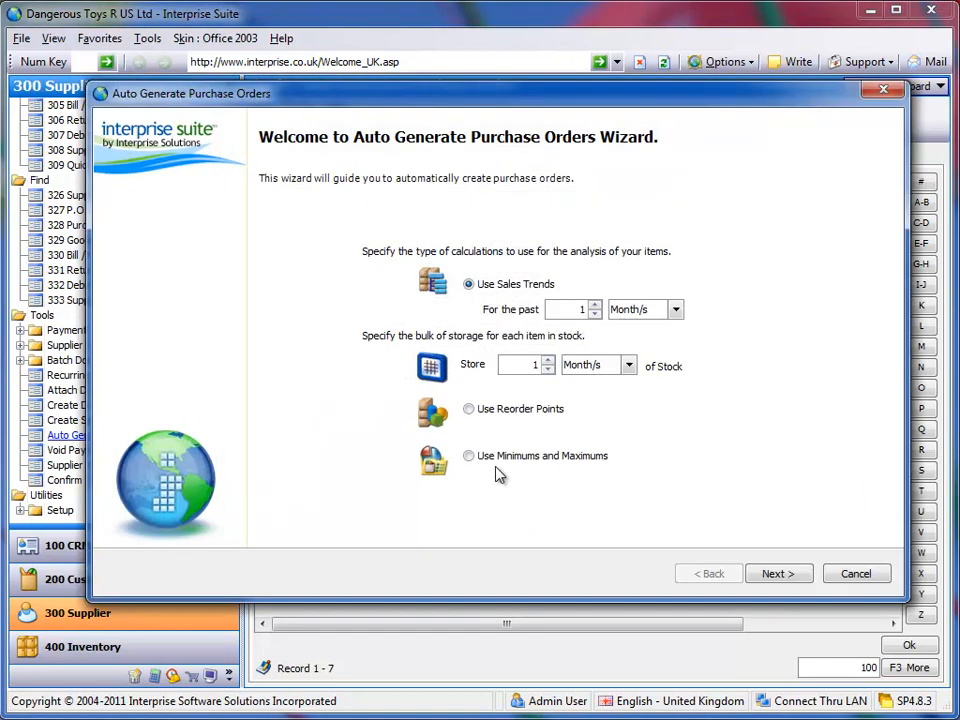
click(490, 455)
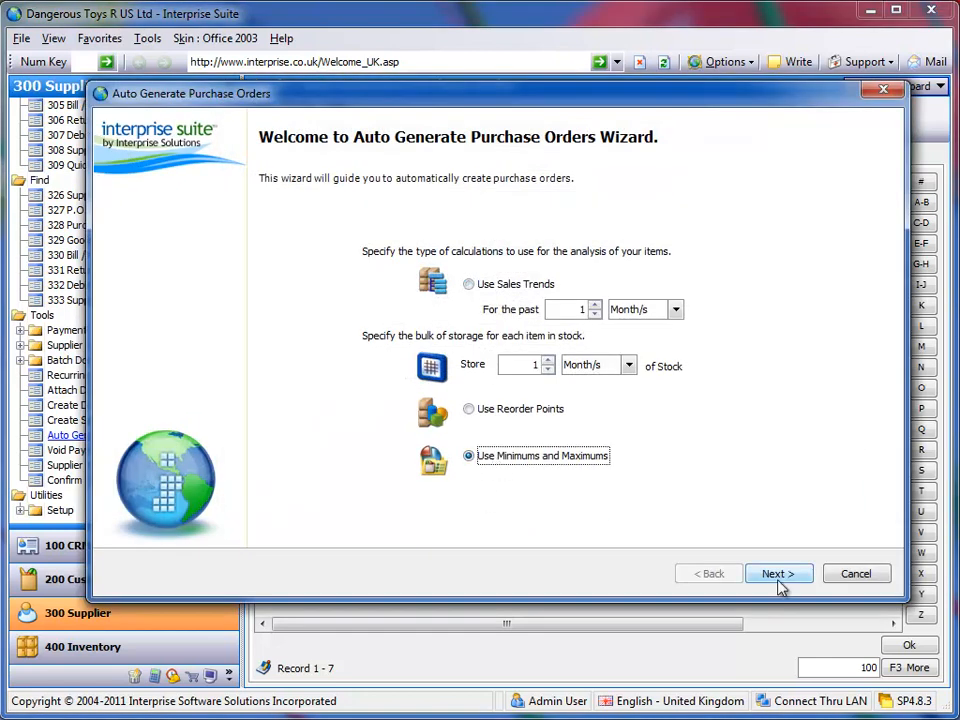
click(778, 578)
click(780, 585)
click(782, 585)
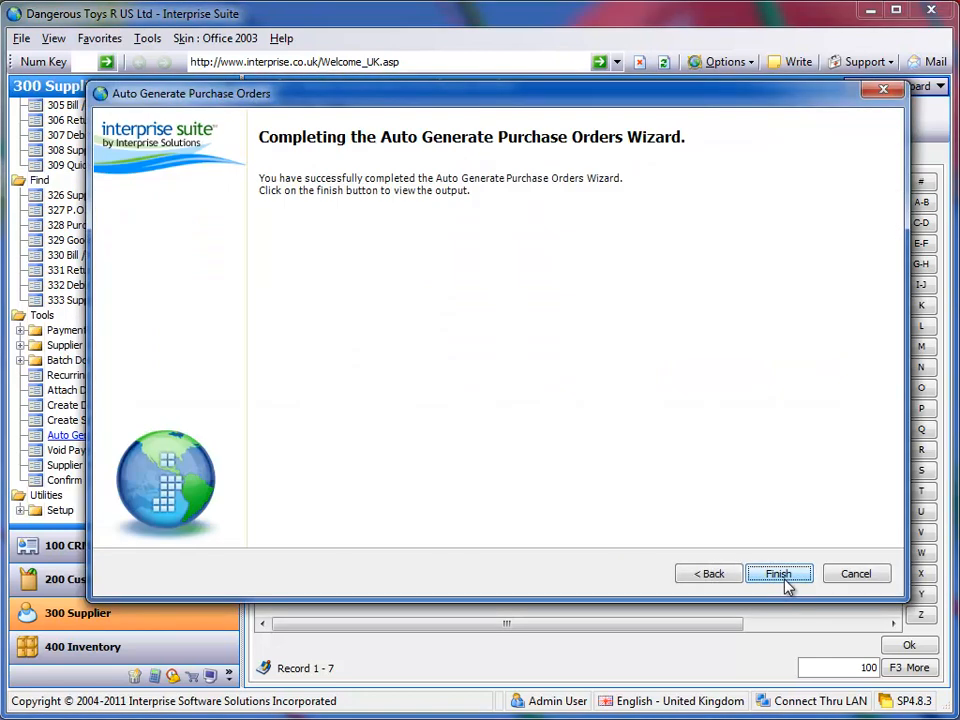
click(786, 580)
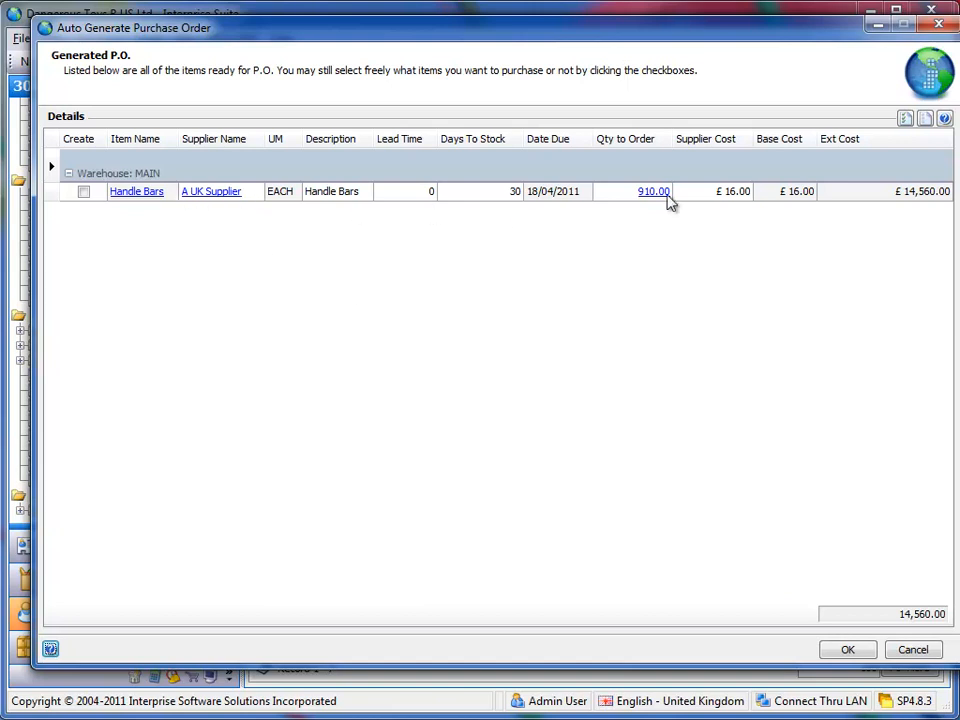
Step: Review the maximum, potential stock and total in the Handle Bars' reorder calculations, and close the generated list without creating an order
click(655, 193)
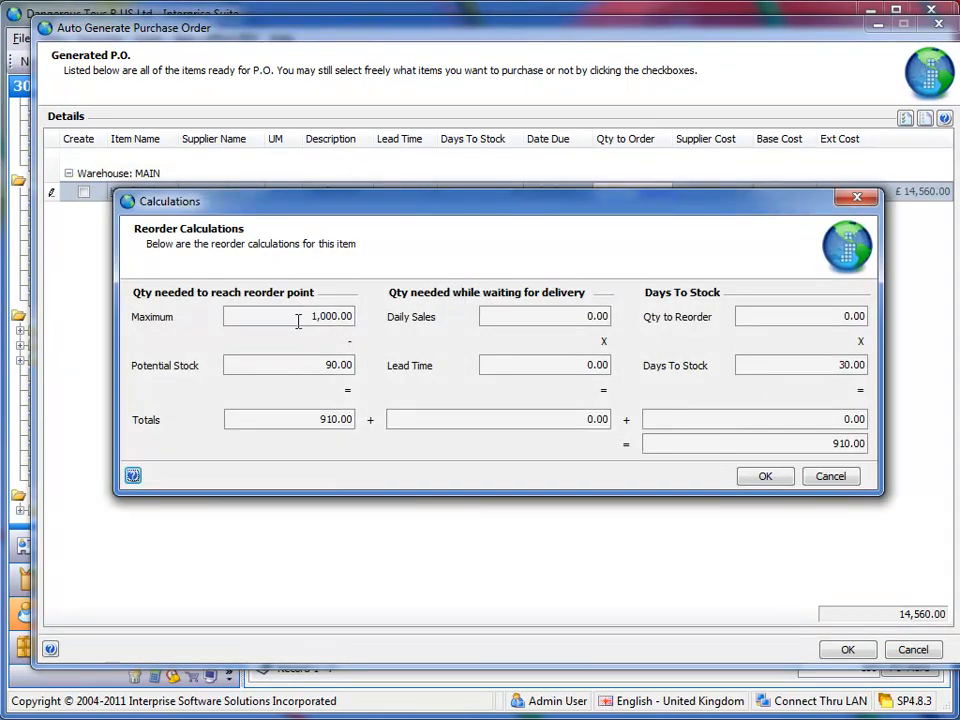
click(298, 317)
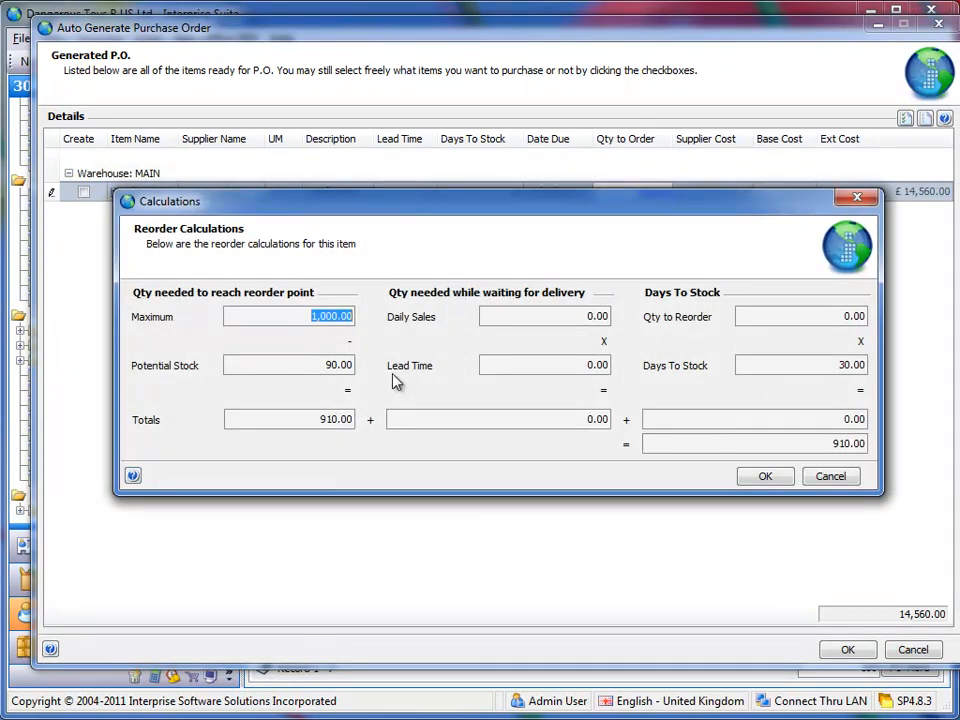
click(325, 367)
click(325, 367)
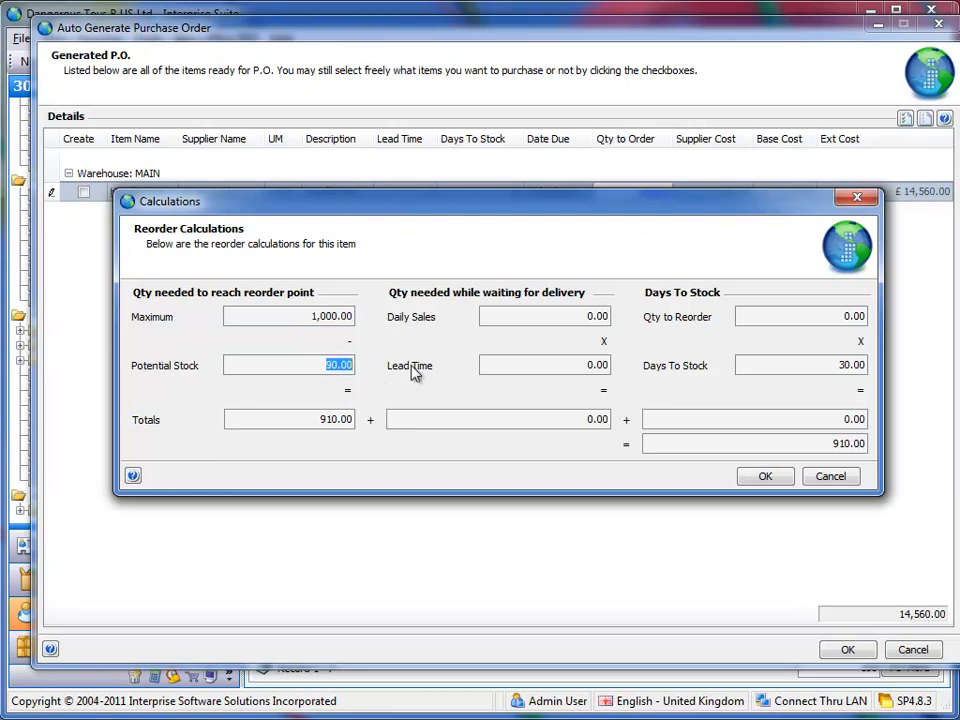
click(311, 418)
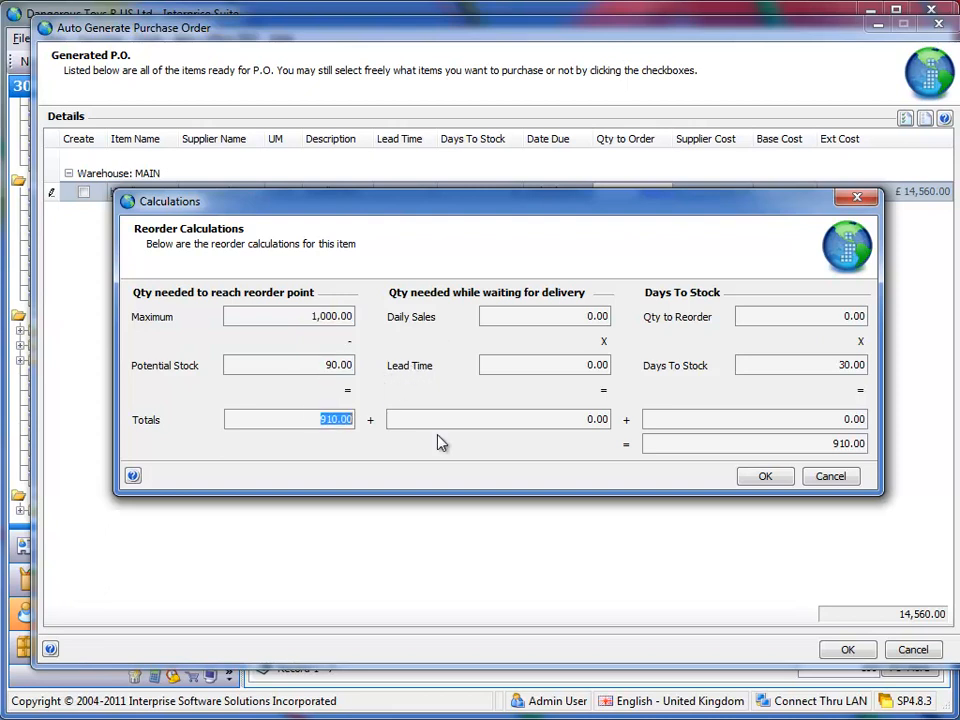
click(810, 478)
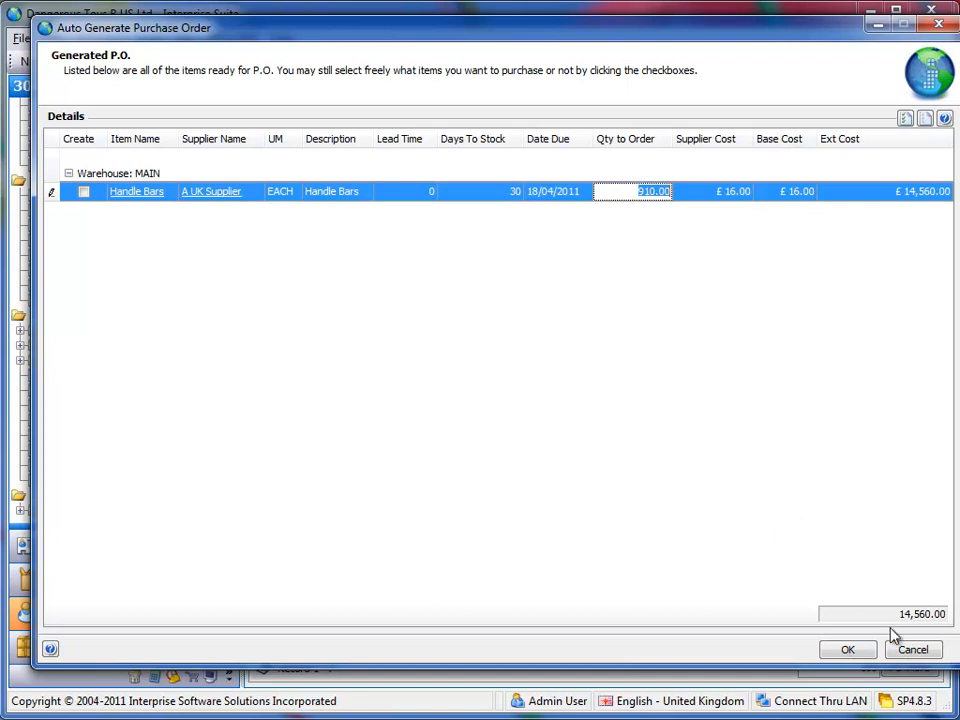
click(911, 653)
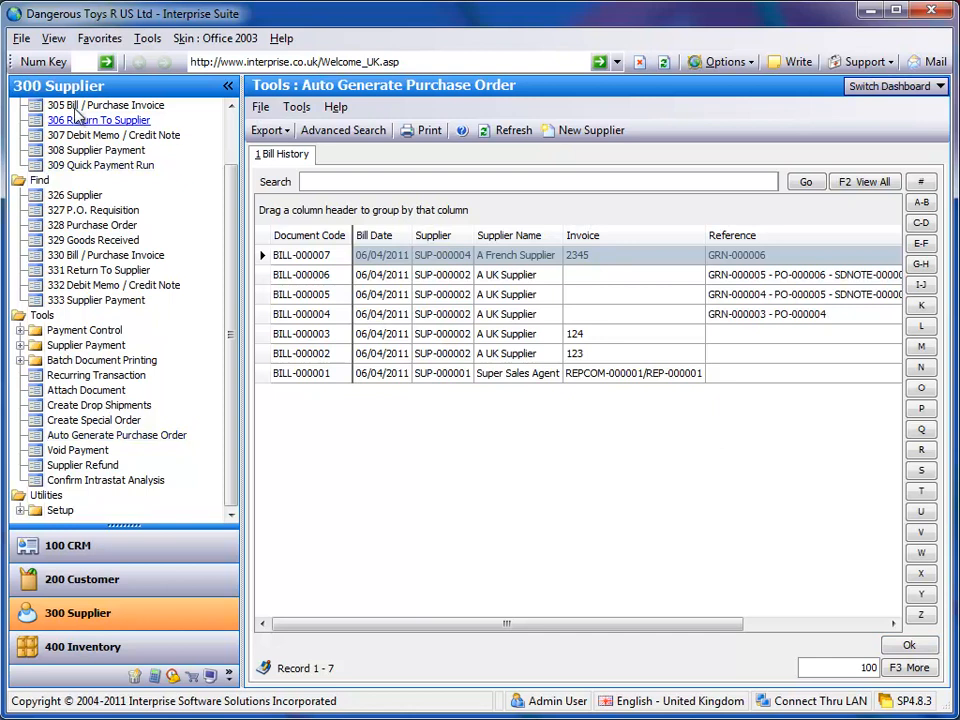
click(21, 39)
click(35, 62)
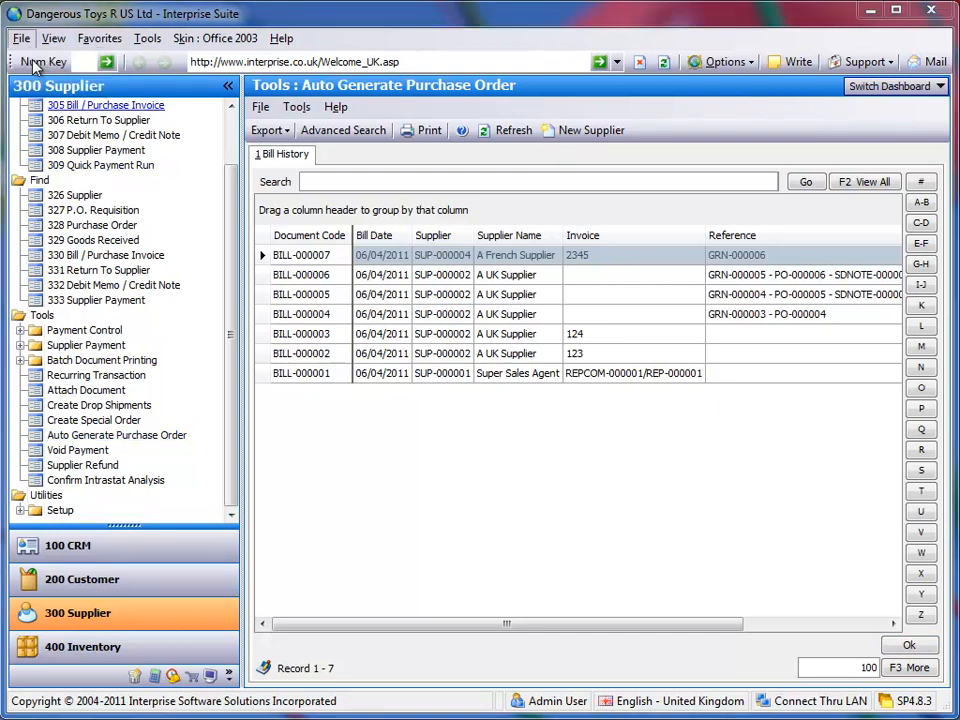